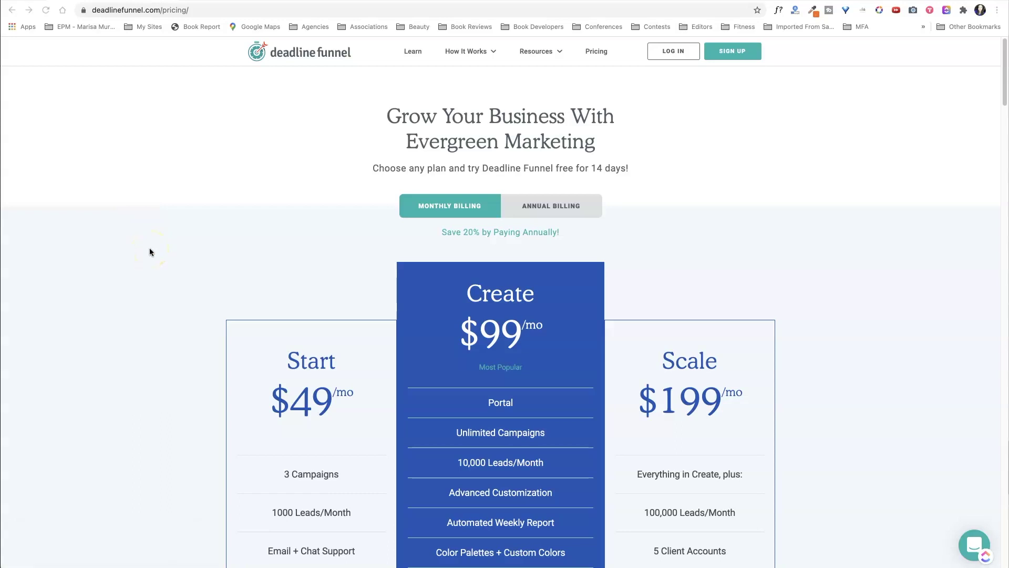
Switch the pricing page to annual billing, showing $39, $79 and $159 per month.
scroll(150, 247, down, 2)
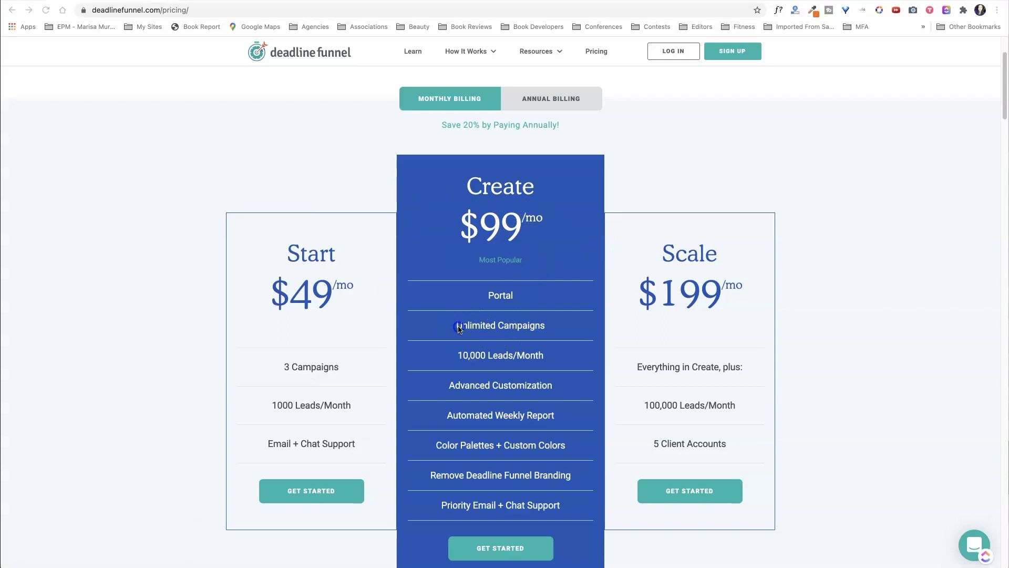
click(550, 328)
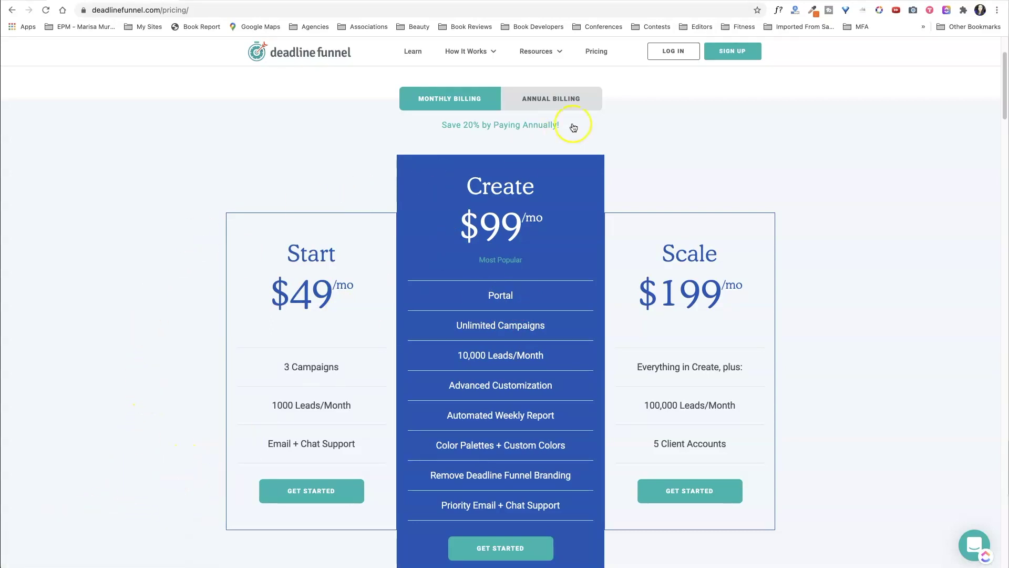
click(552, 95)
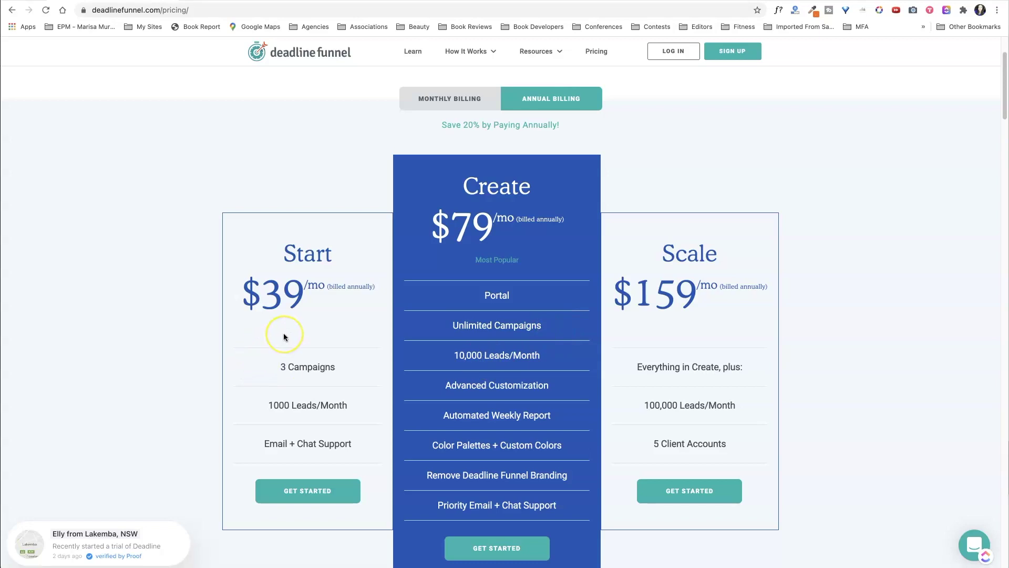
click(479, 99)
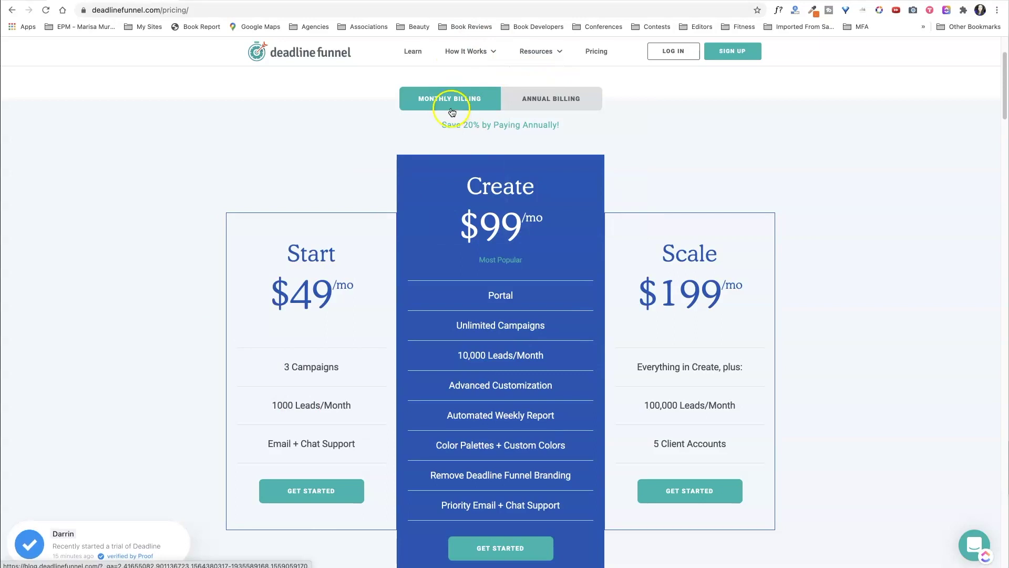
click(551, 99)
Bring up the WordPress Divi Theme Options Integration page.
click(494, 107)
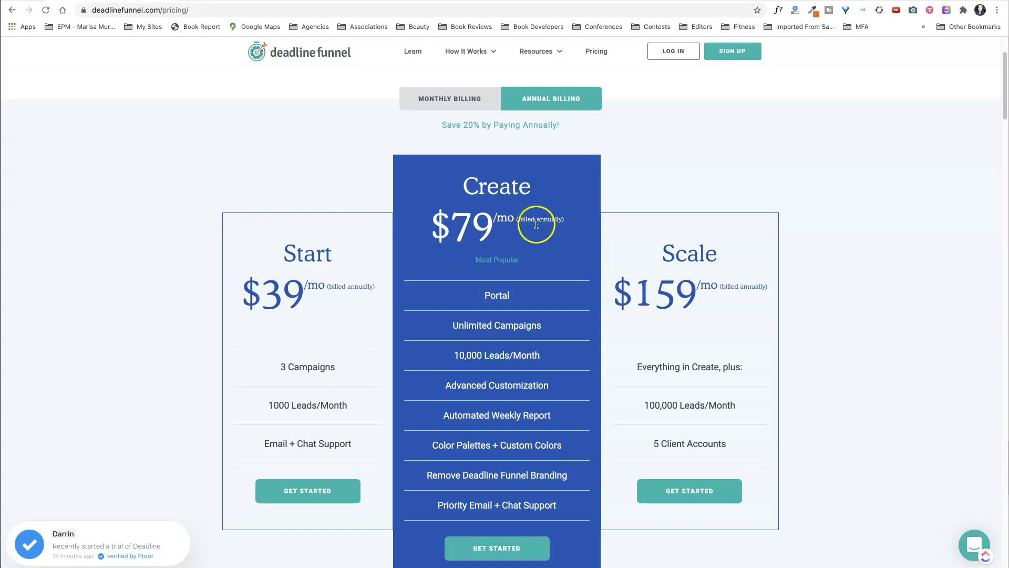
click(517, 351)
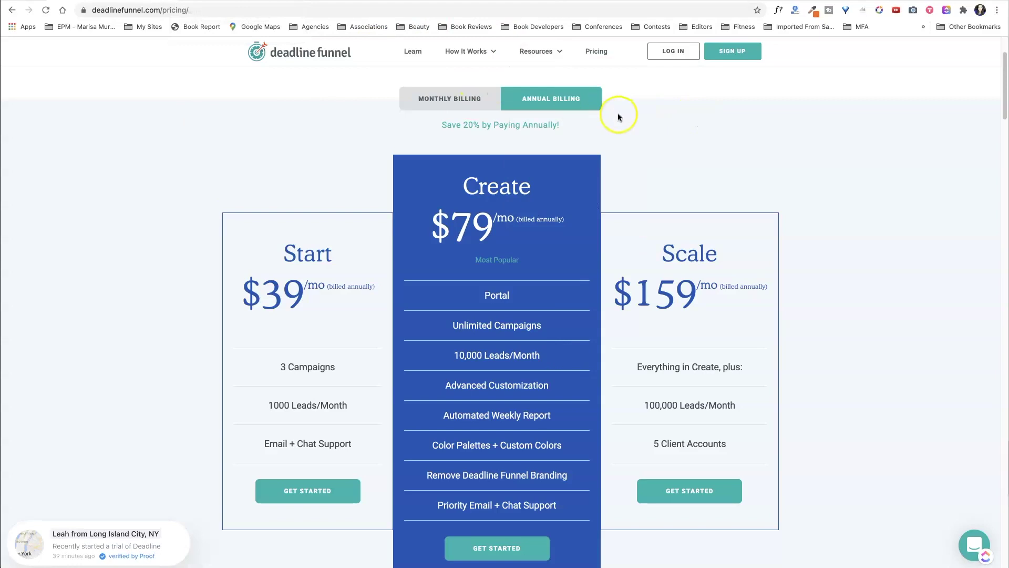
click(223, 21)
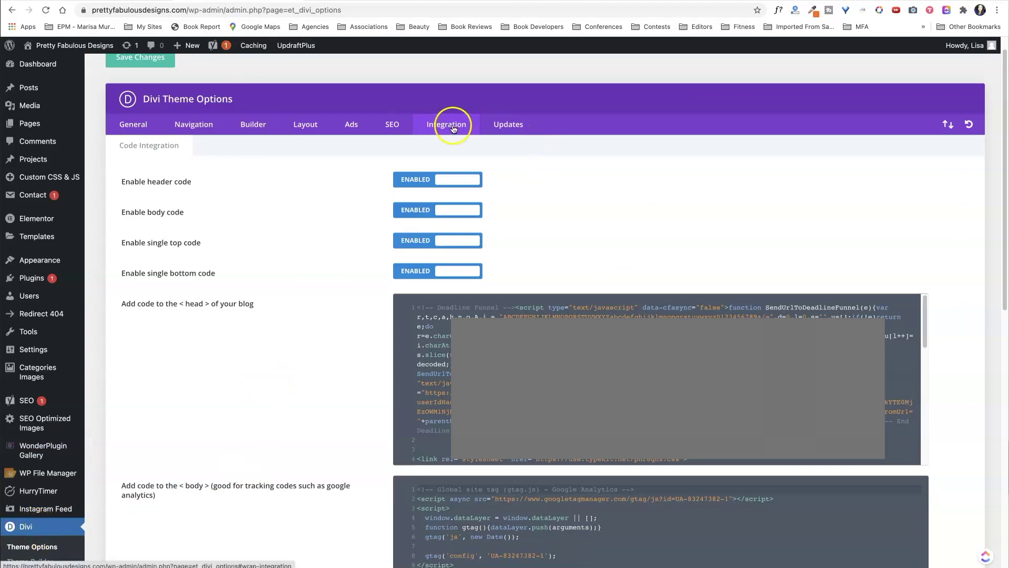
Highlight the head code box label holding the Deadline Funnel script, then clear the highlight.
drag(122, 303, 269, 304)
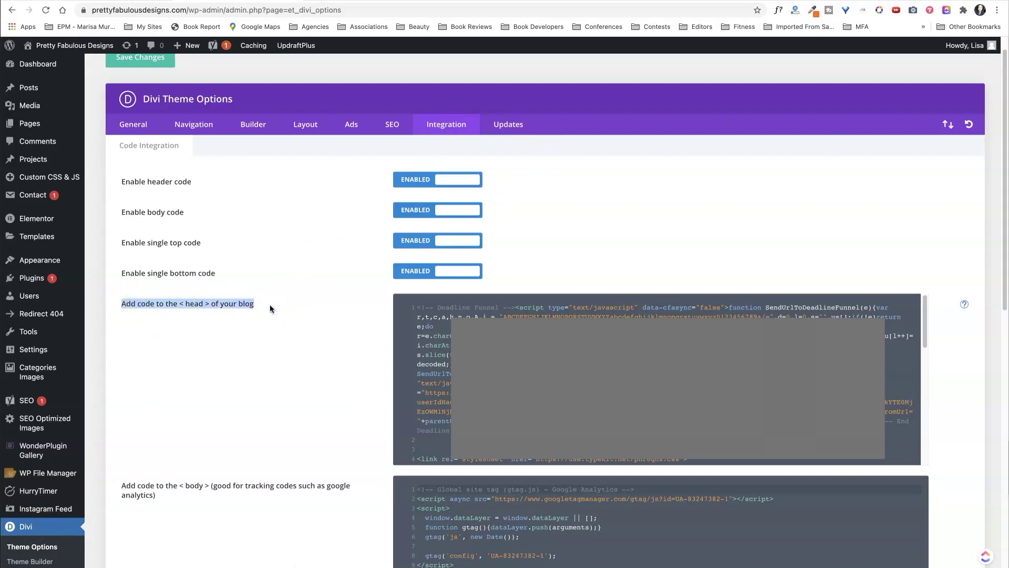
click(293, 360)
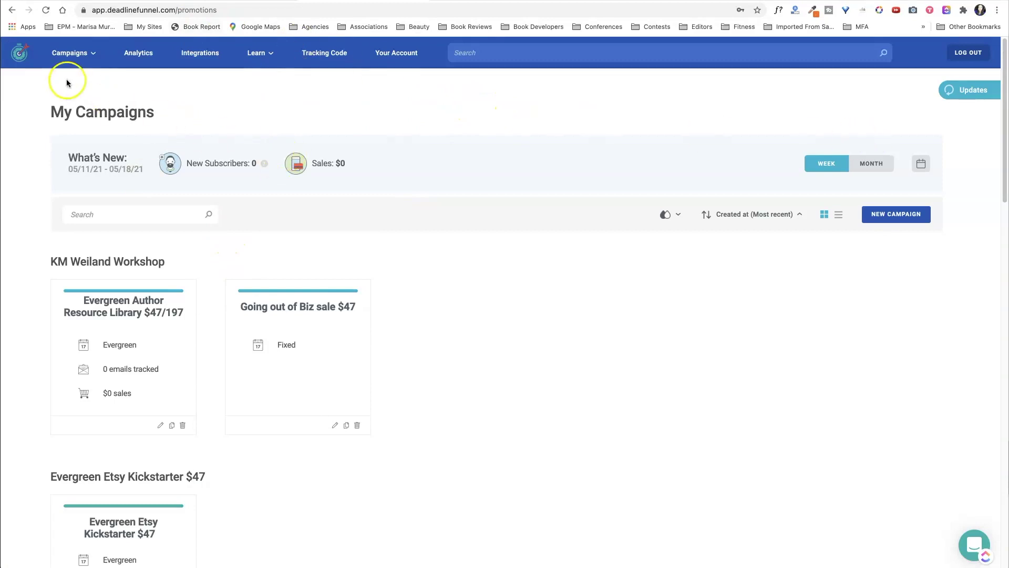
Create a new campaign named 'Test Campaign for Video Demo'.
click(71, 54)
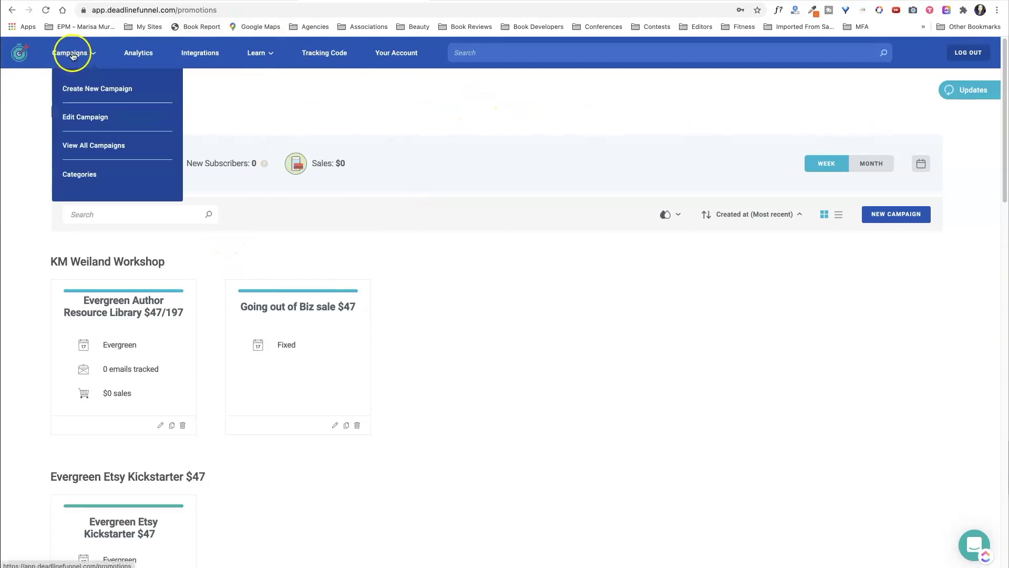
click(97, 88)
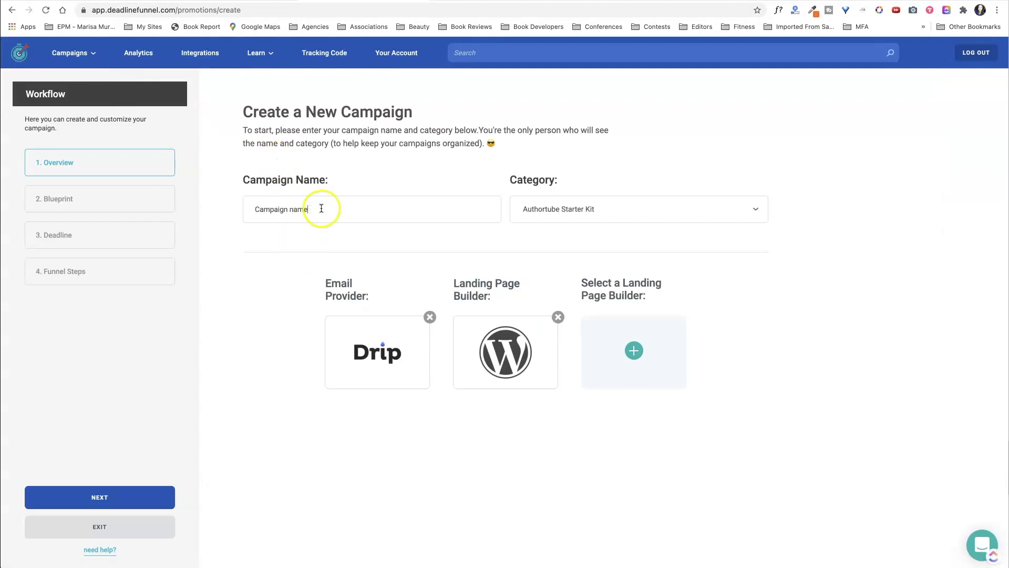
drag(311, 210, 166, 210)
text(Test Campaig)
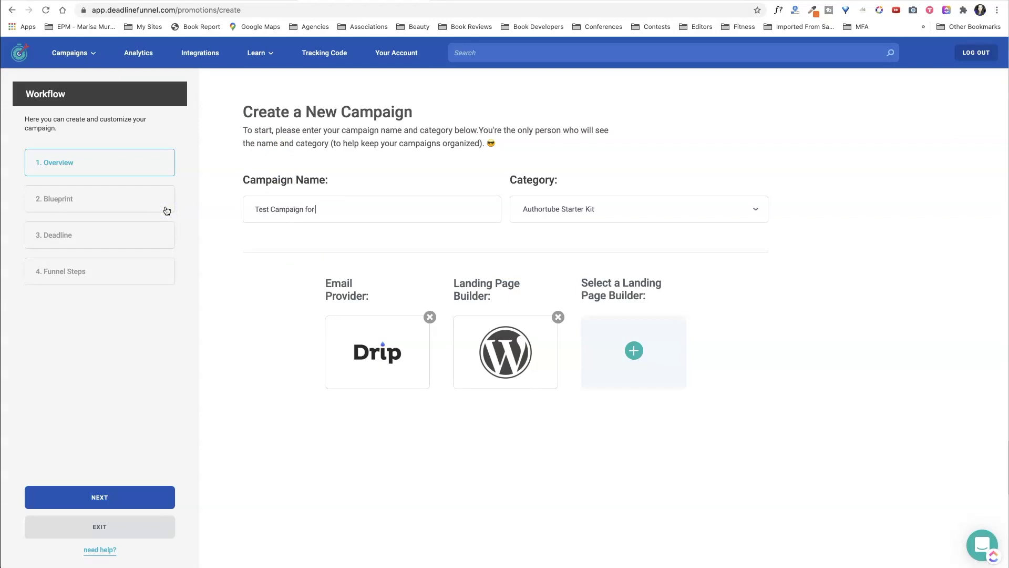
text(n for Video Demo)
click(550, 235)
Browse the category list without changing it, keeping Authortube Starter Kit with Drip and WordPress.
click(563, 210)
scroll(623, 270, down, 10)
scroll(633, 321, up, 3)
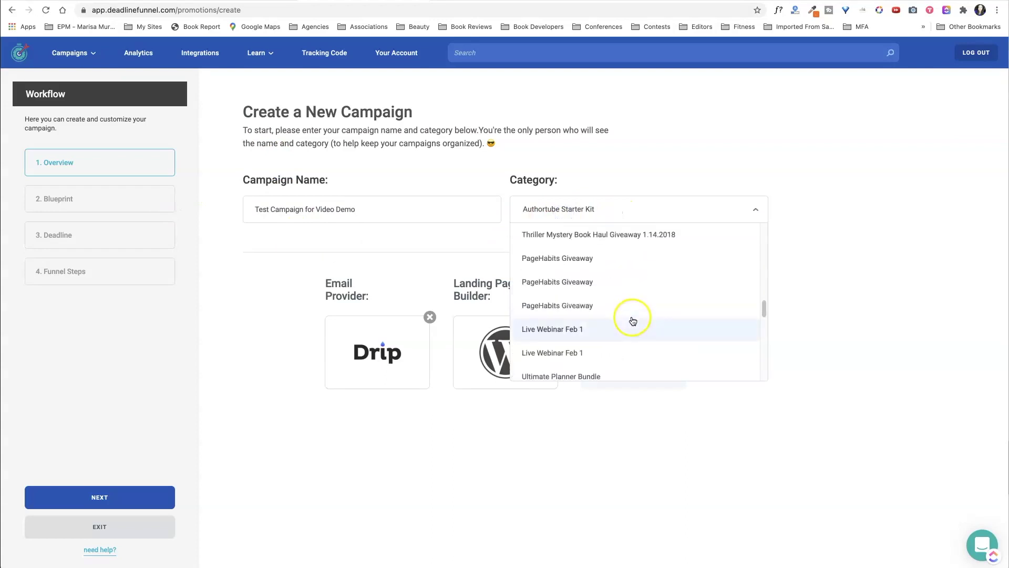
scroll(633, 320, up, 5)
scroll(622, 268, down, 4)
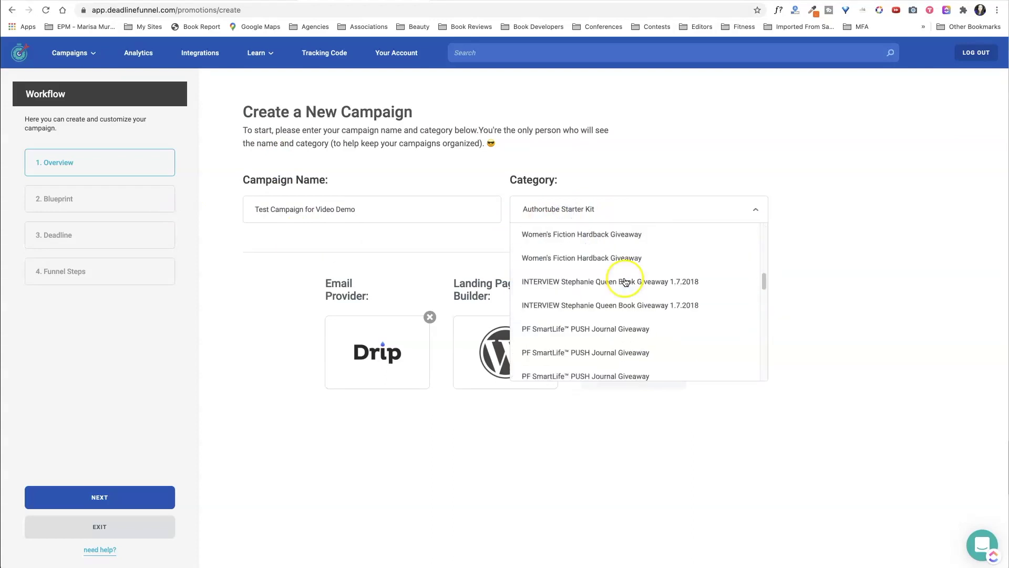
scroll(628, 286, up, 6)
scroll(608, 336, up, 4)
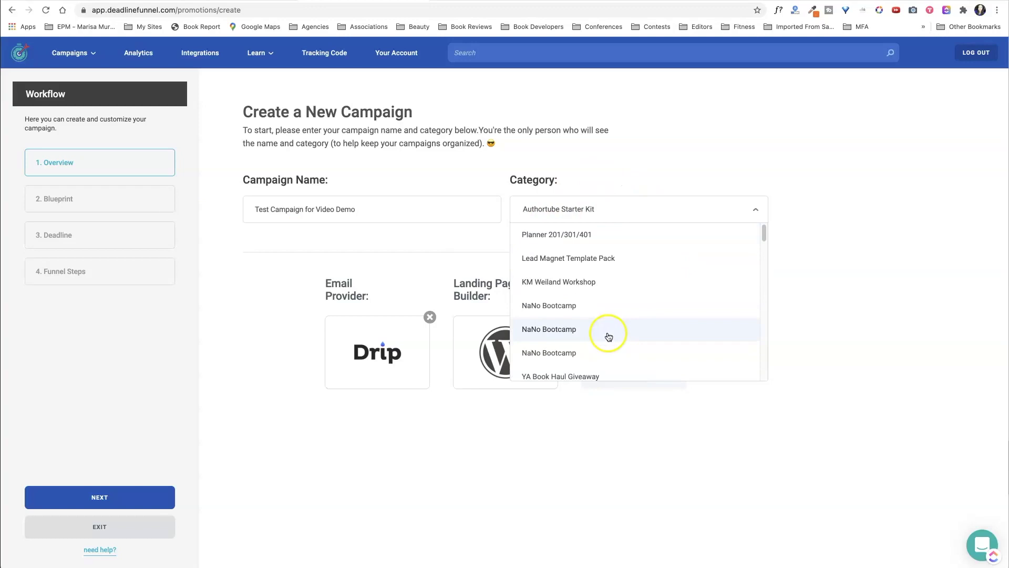
click(849, 327)
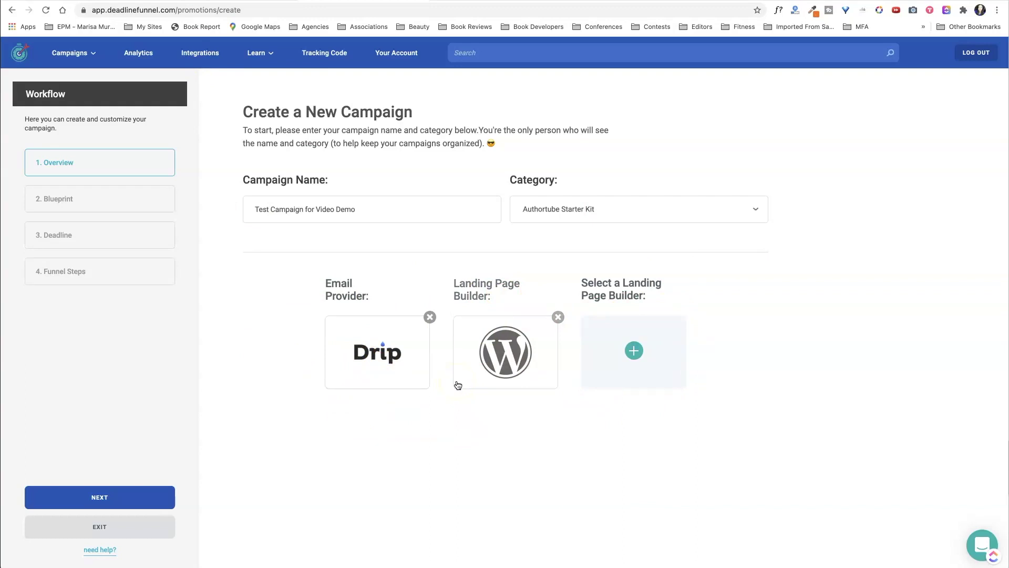
click(366, 349)
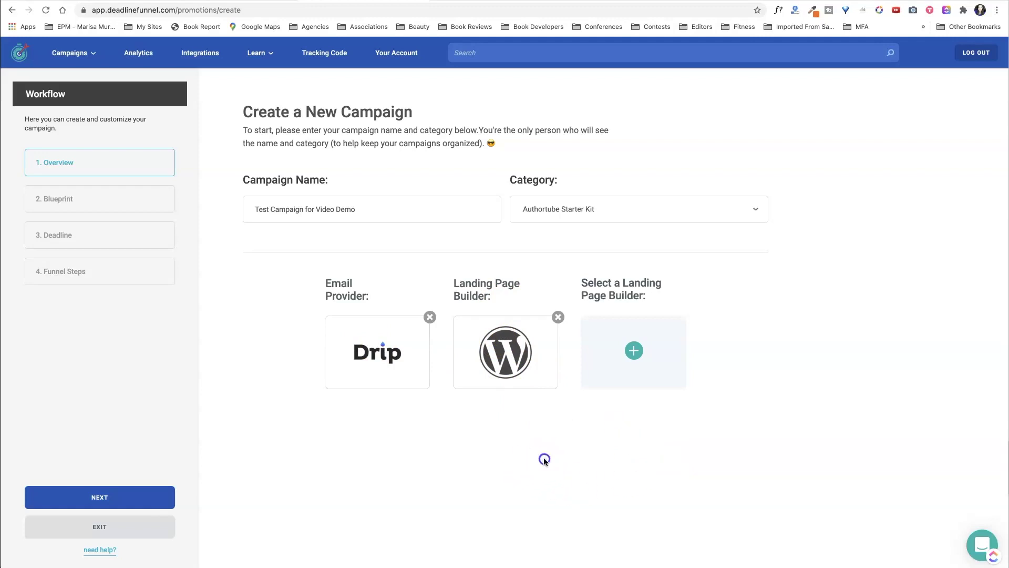
Save the campaign overview and choose the Holiday or Fixed Date Promotion blueprint.
click(101, 199)
click(106, 495)
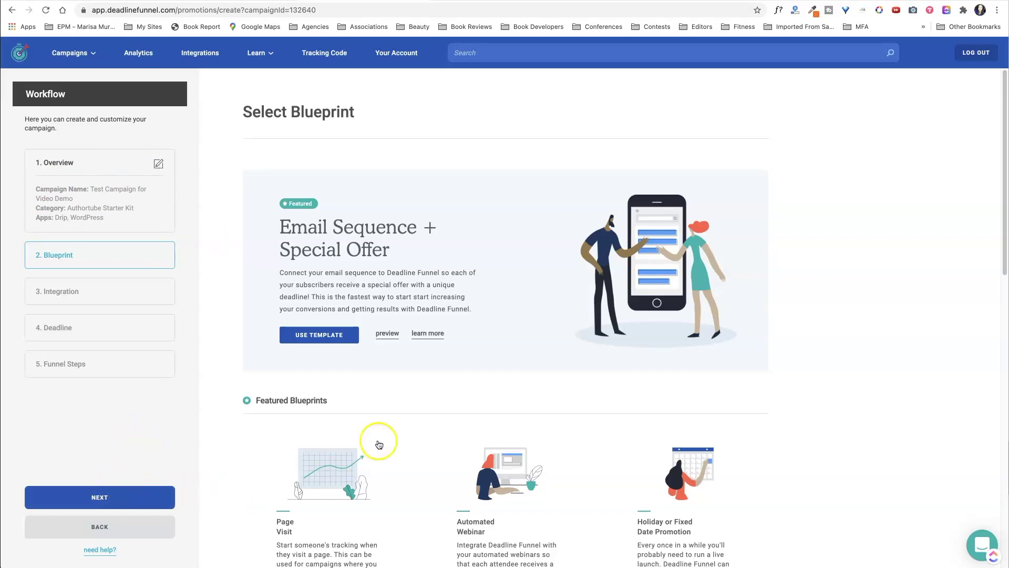
scroll(517, 465, down, 3)
scroll(517, 465, down, 3)
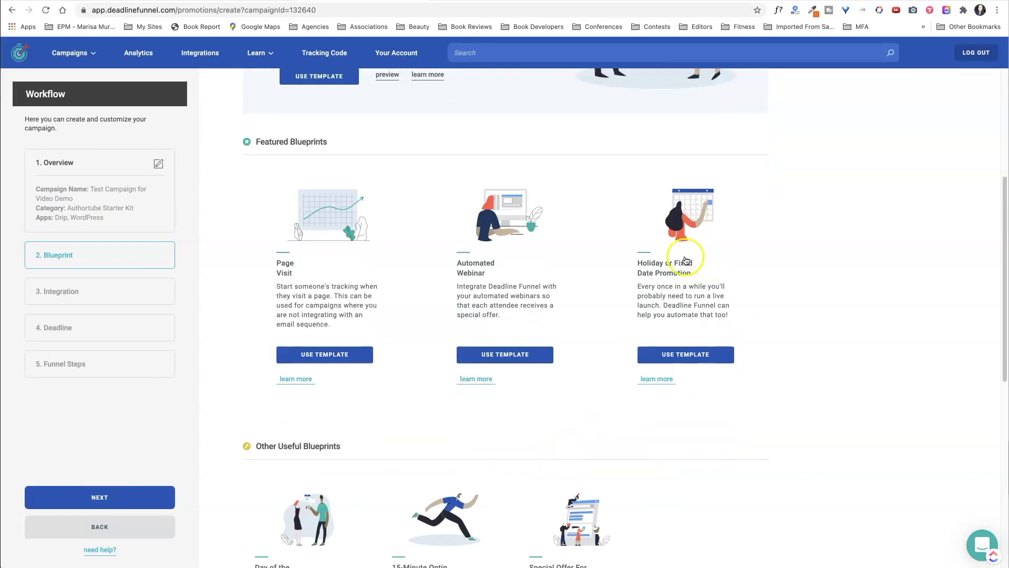
click(689, 355)
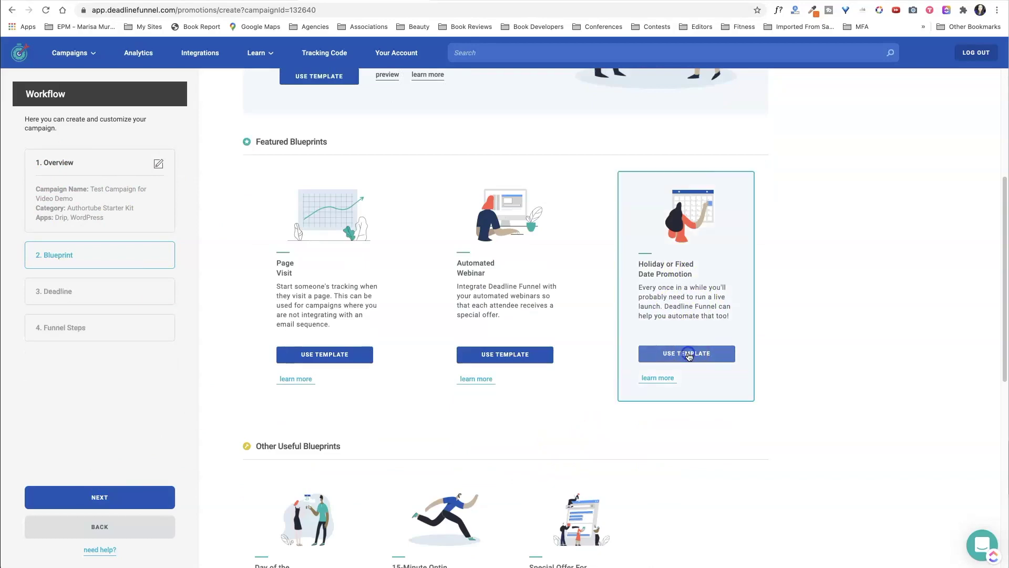
click(321, 209)
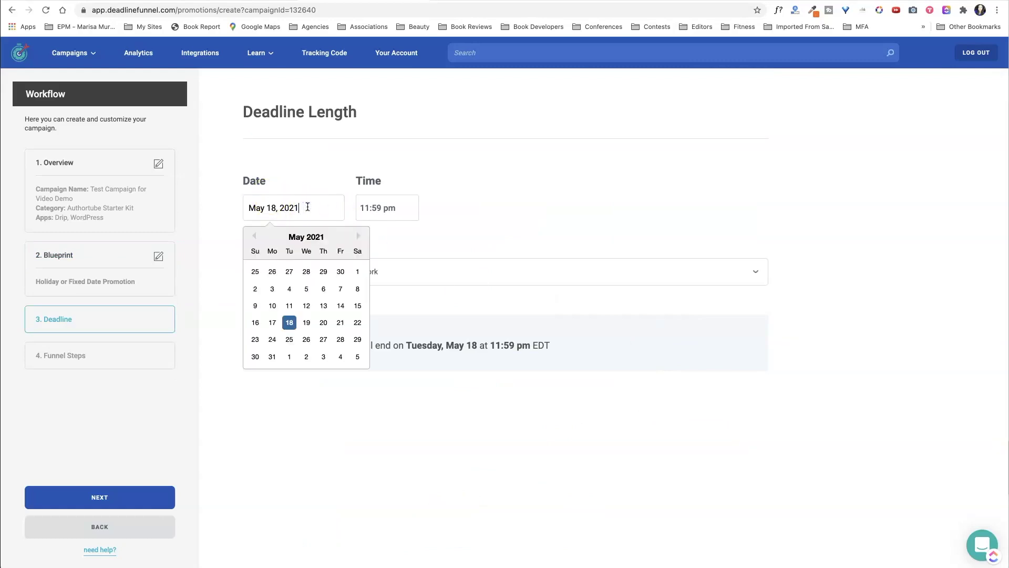
Set the deadline to Friday, May 21, 2021, keeping 11:59 pm EDT.
click(339, 323)
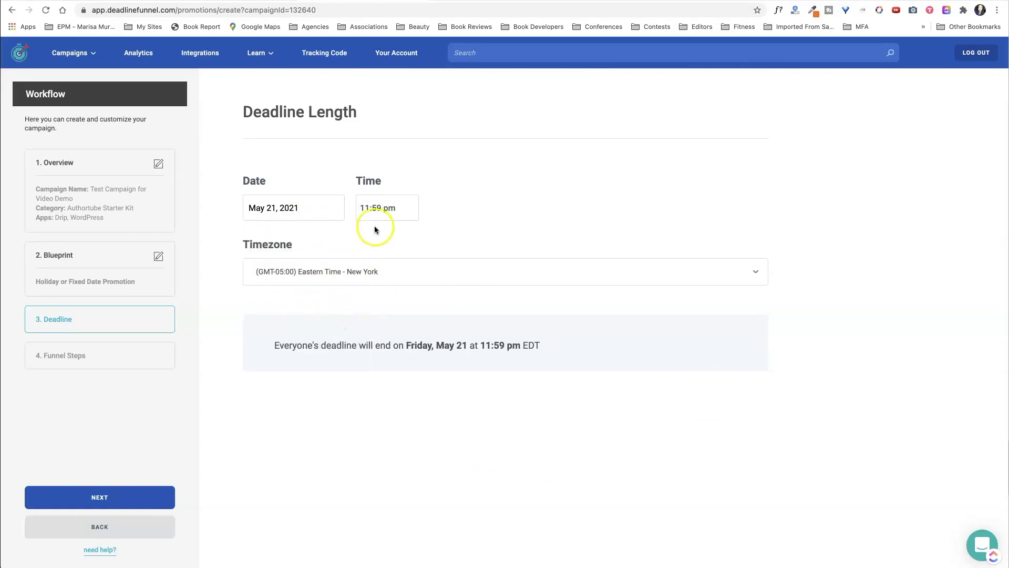
click(389, 211)
click(506, 193)
click(125, 496)
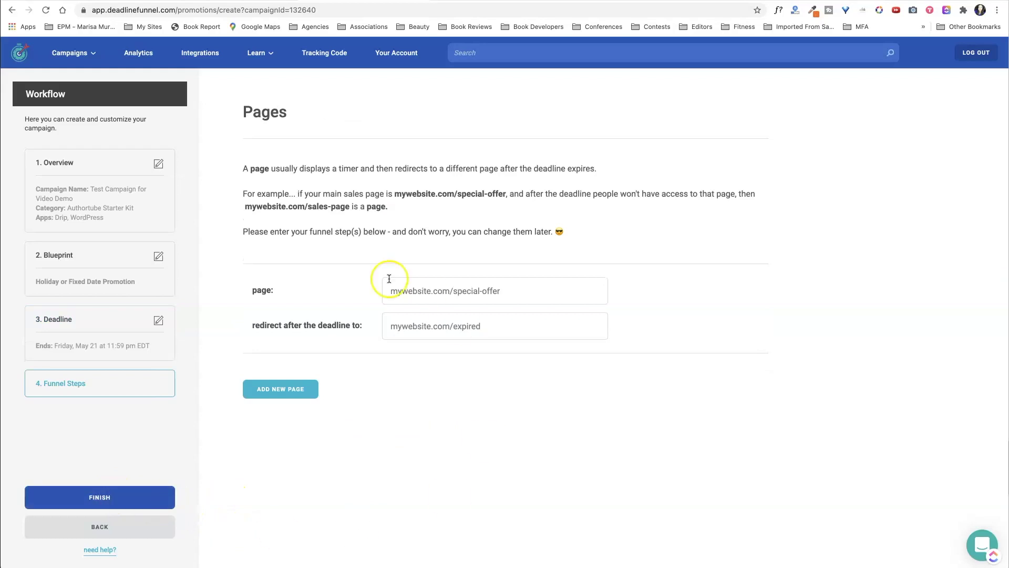
Enter prettyfabulousdesigns.com as the funnel's sales page address.
click(417, 290)
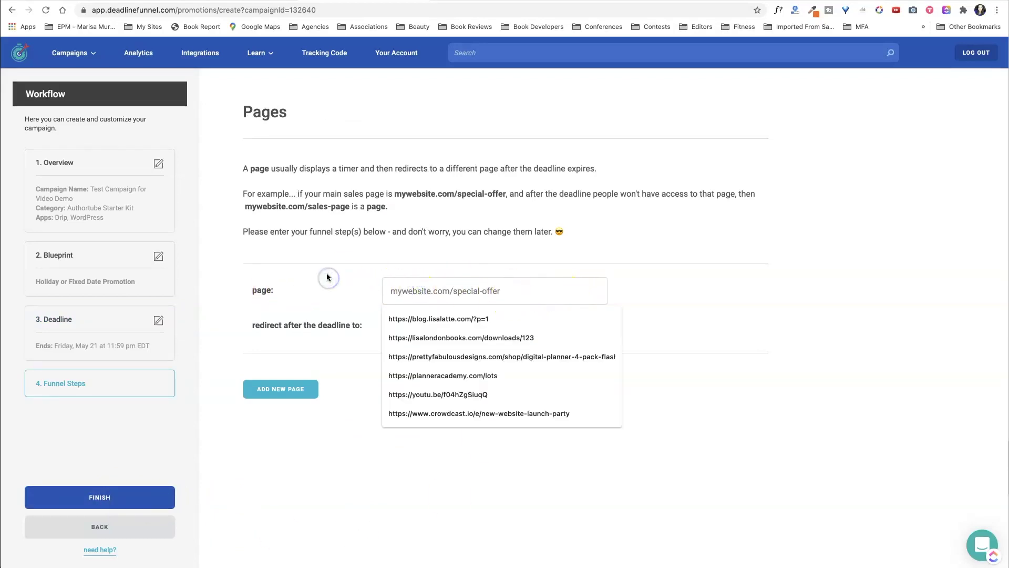
text(prettyf)
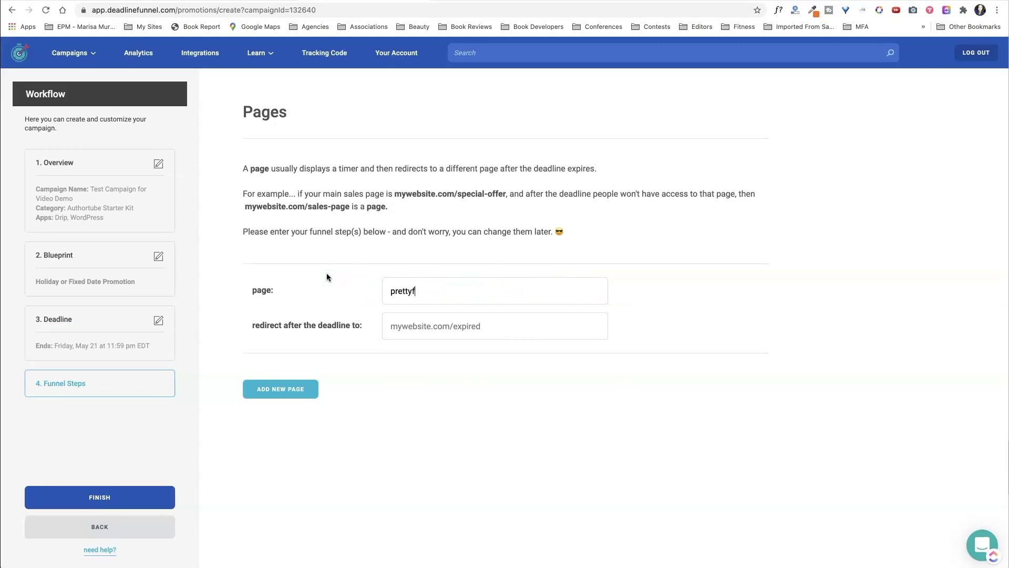
text(abulousdesigns.com)
click(391, 289)
Try the shop page as the redirect, then delete the redirect URL entirely.
click(433, 323)
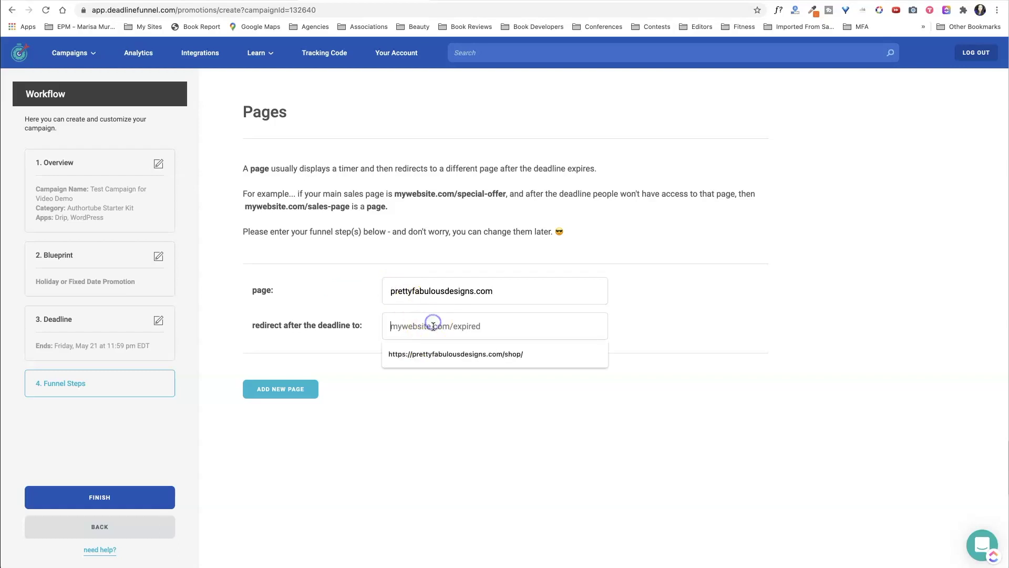
click(465, 398)
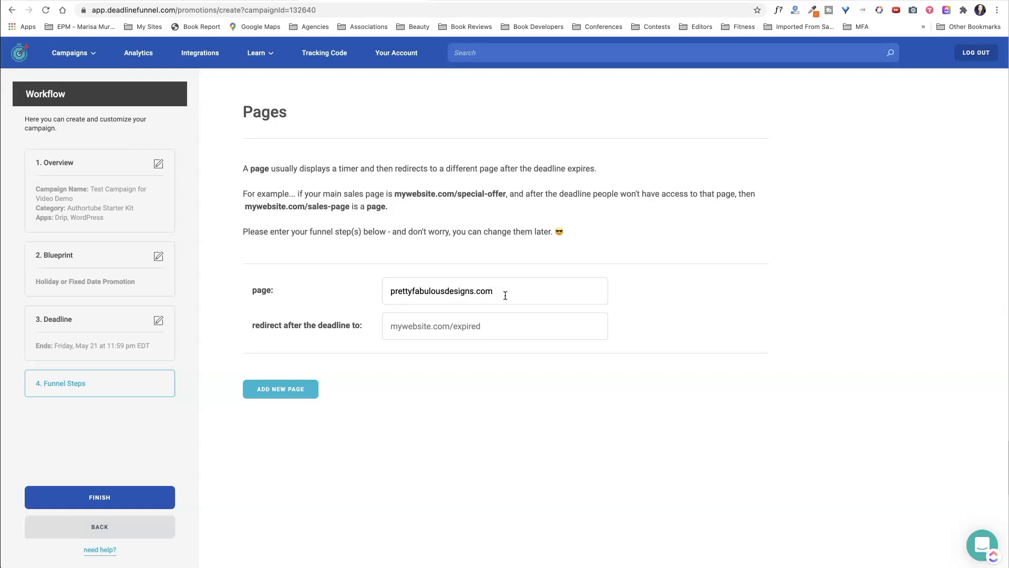
click(462, 322)
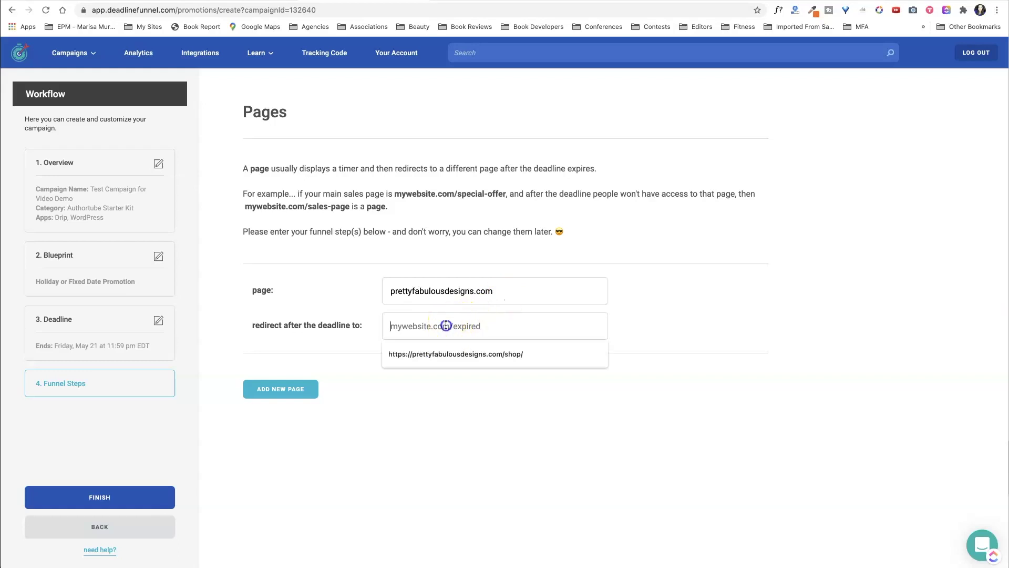
click(453, 355)
click(453, 355)
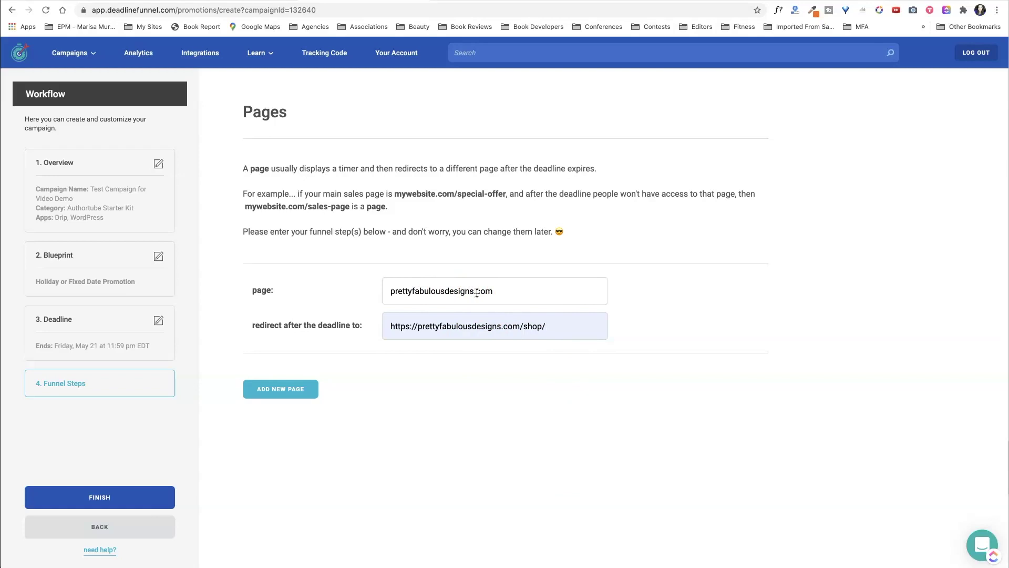
click(498, 371)
drag(553, 327, 323, 323)
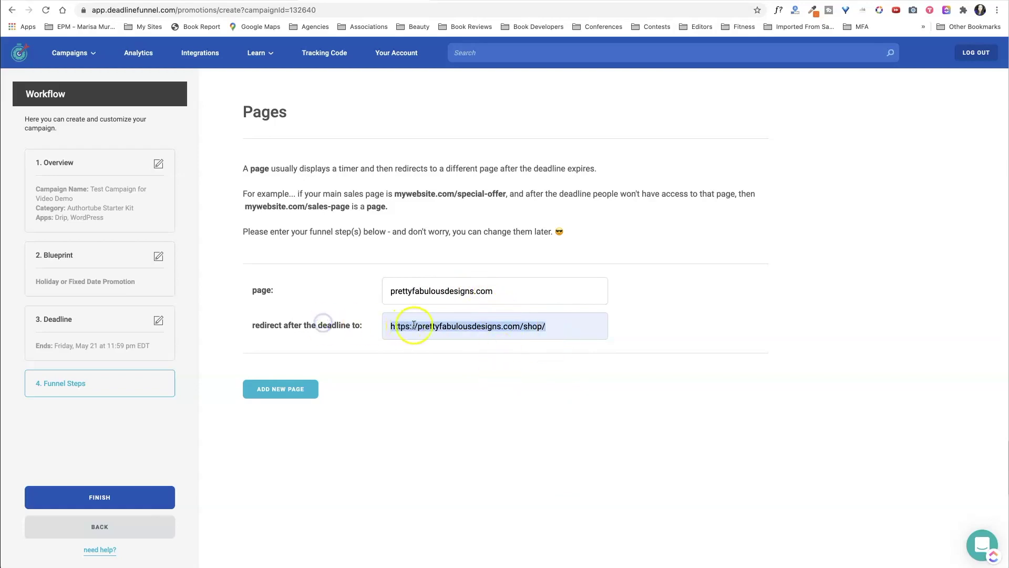
key(BackSpace)
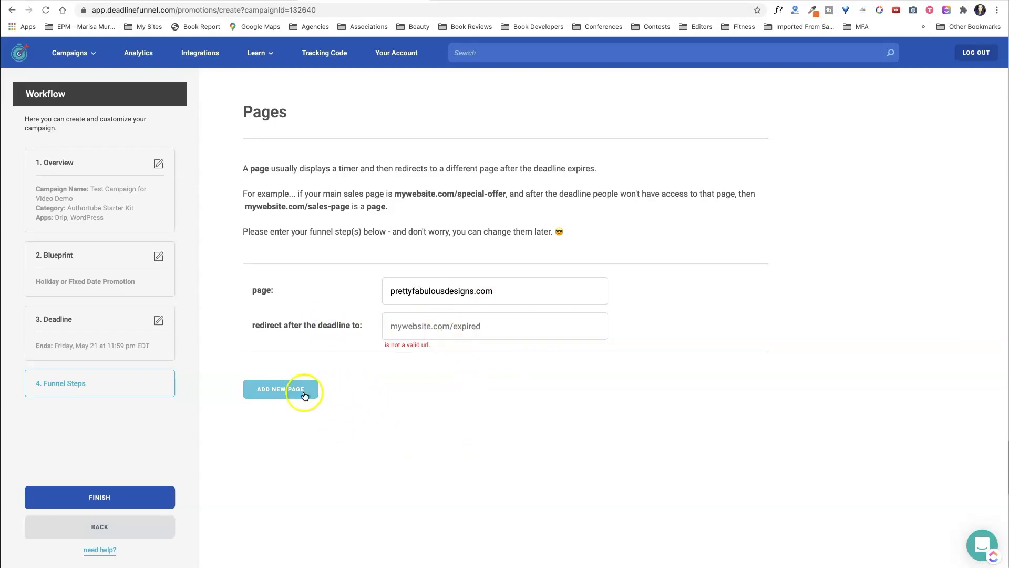
Finish creating the campaign and scroll through the Quick Start Guide.
click(140, 498)
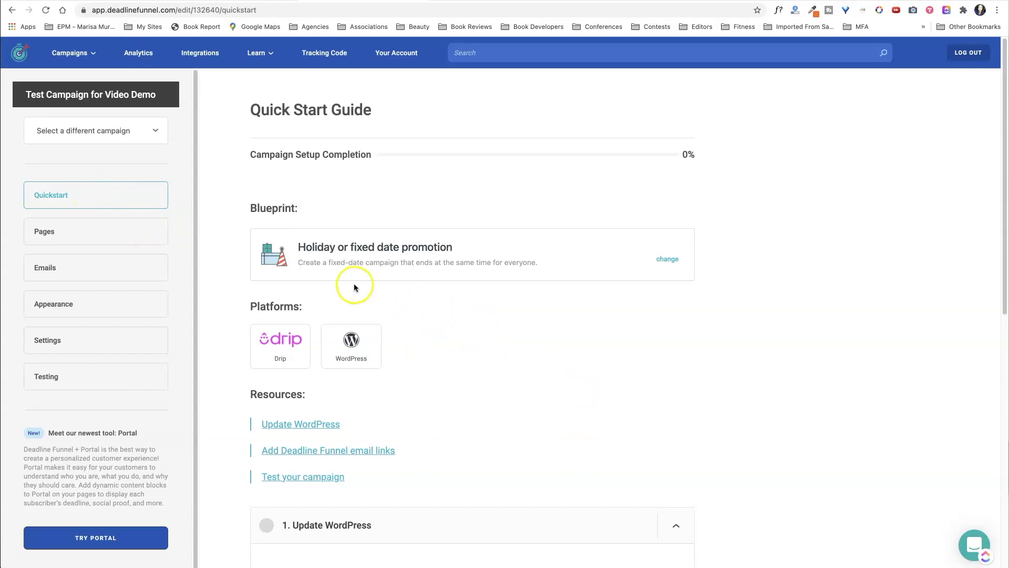
scroll(354, 286, down, 3)
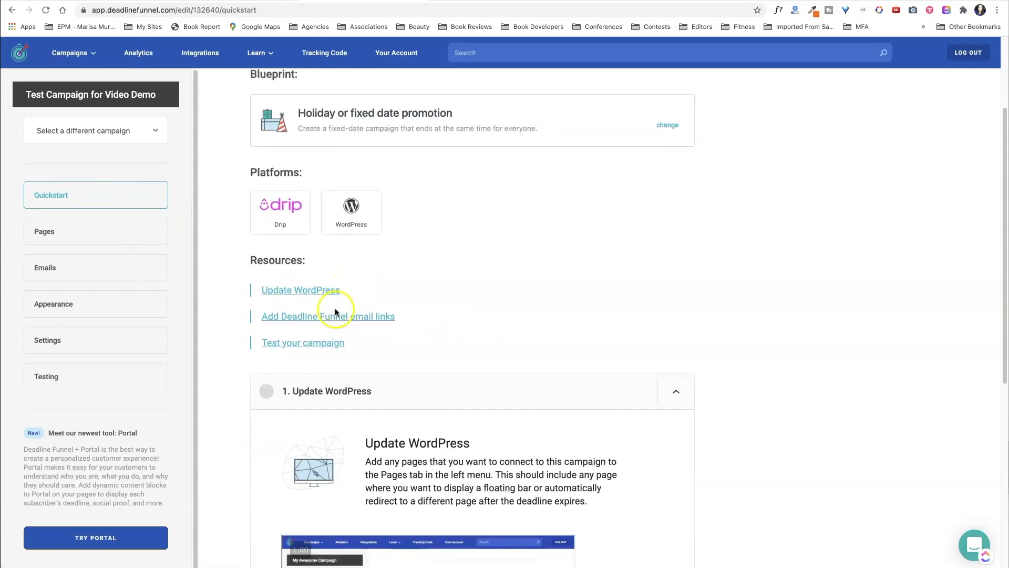
scroll(335, 308, down, 5)
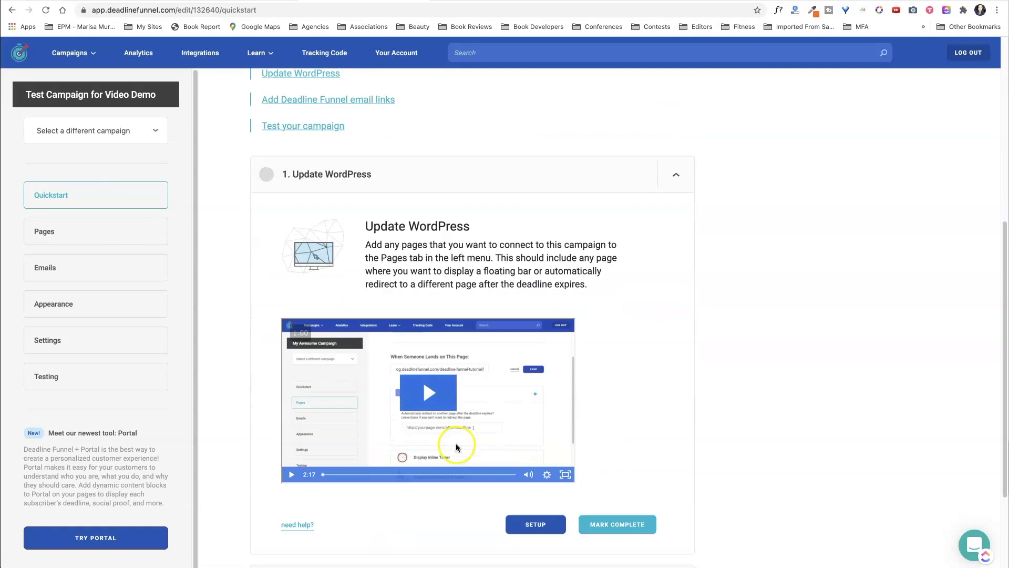
scroll(413, 342, up, 4)
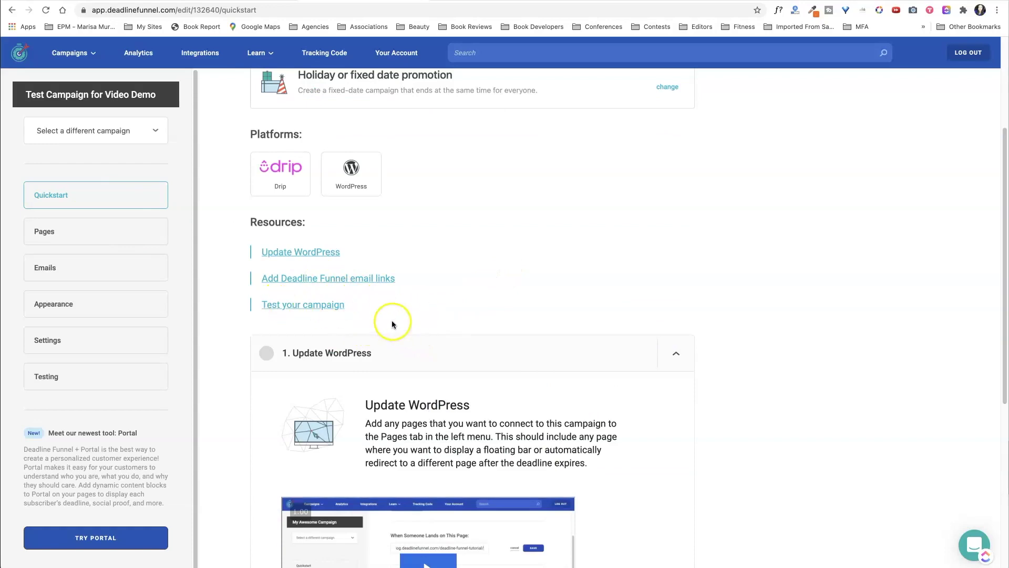
scroll(392, 320, down, 6)
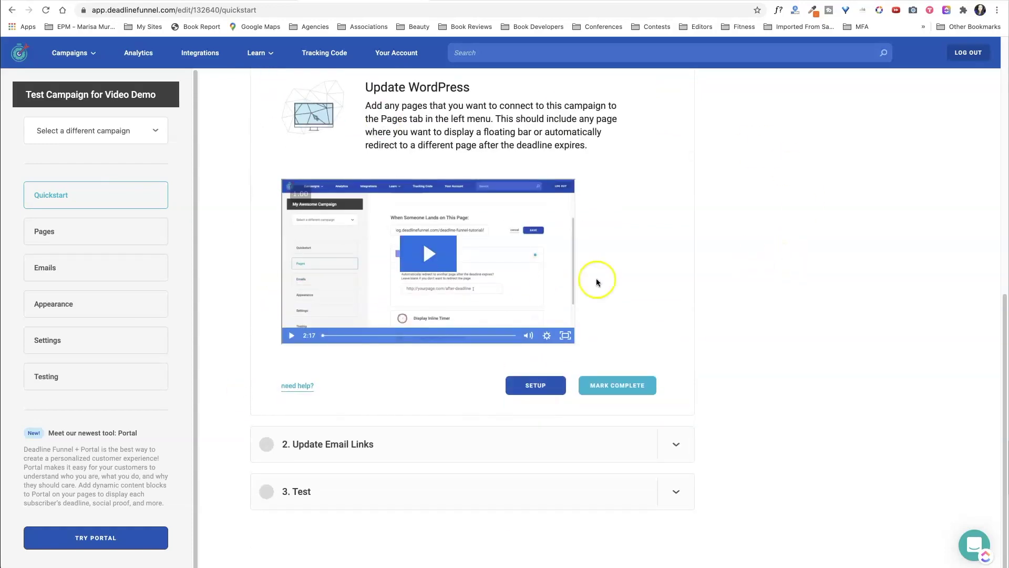
scroll(532, 290, up, 9)
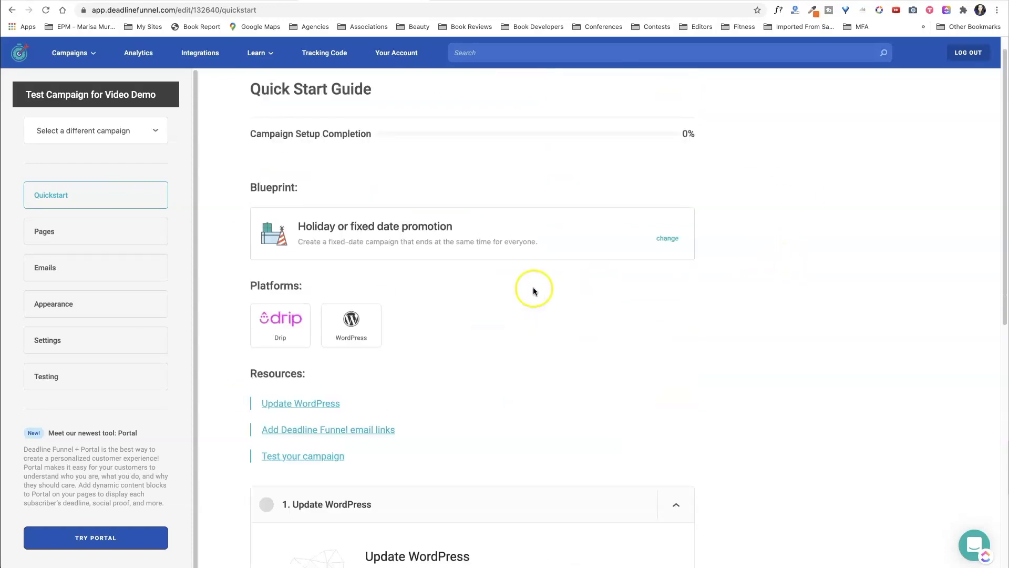
Go through Pages and Emails to the floating bar's Appearance editor.
click(109, 233)
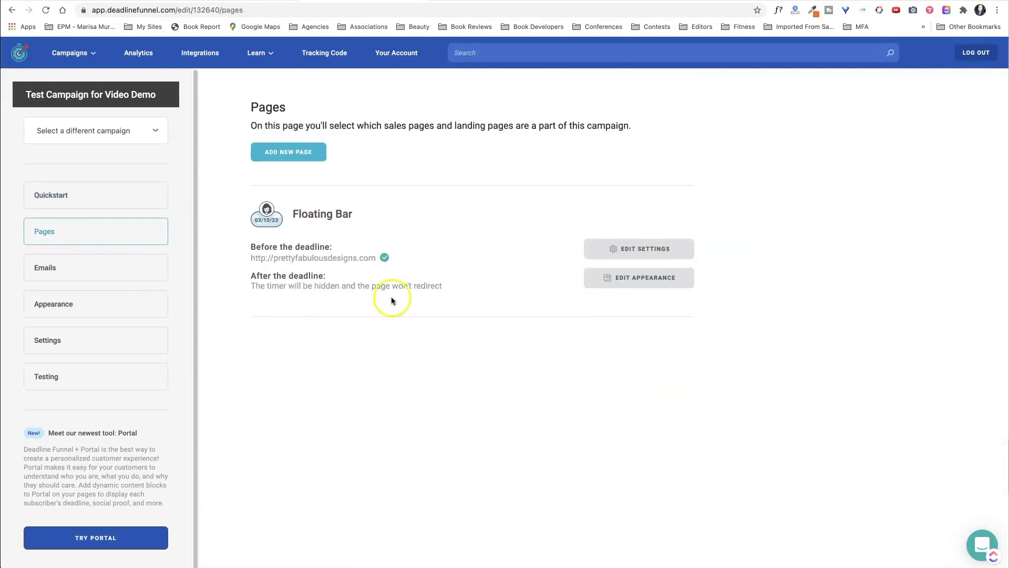
click(74, 273)
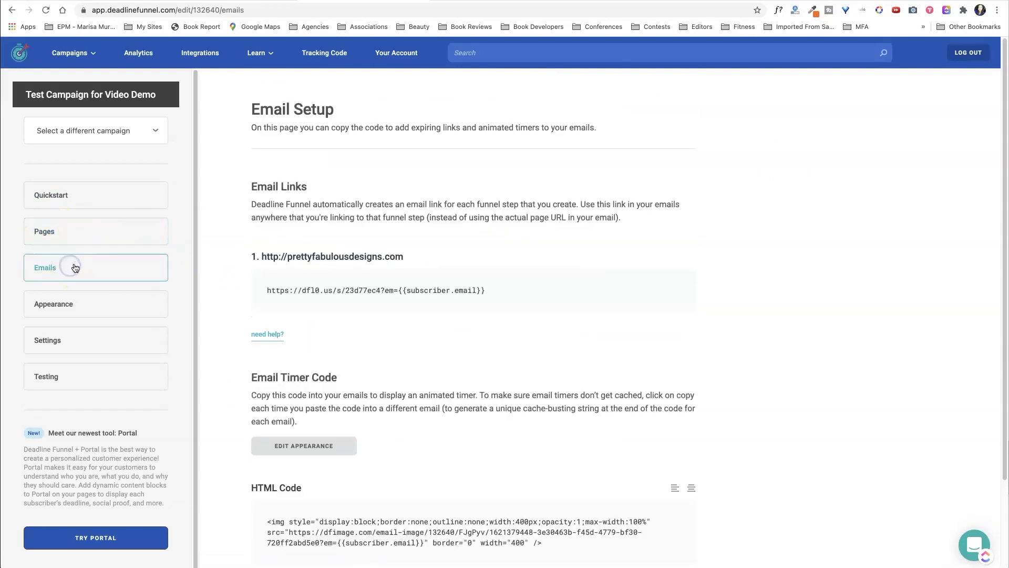
click(69, 313)
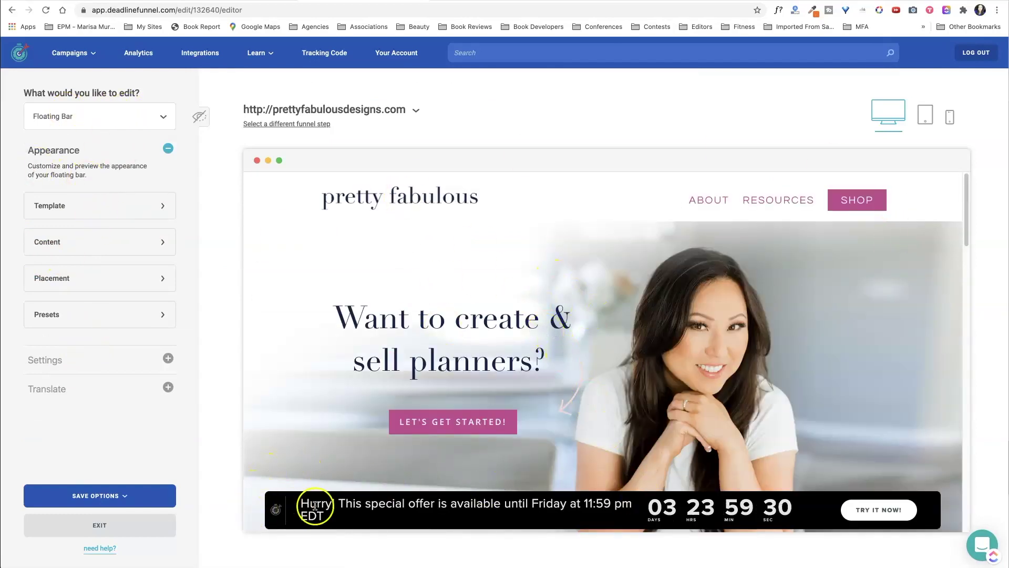
Try the Clean and Cheery, Forest Faun, Sunny Day, Modern Minimalism, Deep Blue and A Softer Touch presets.
click(149, 210)
click(127, 195)
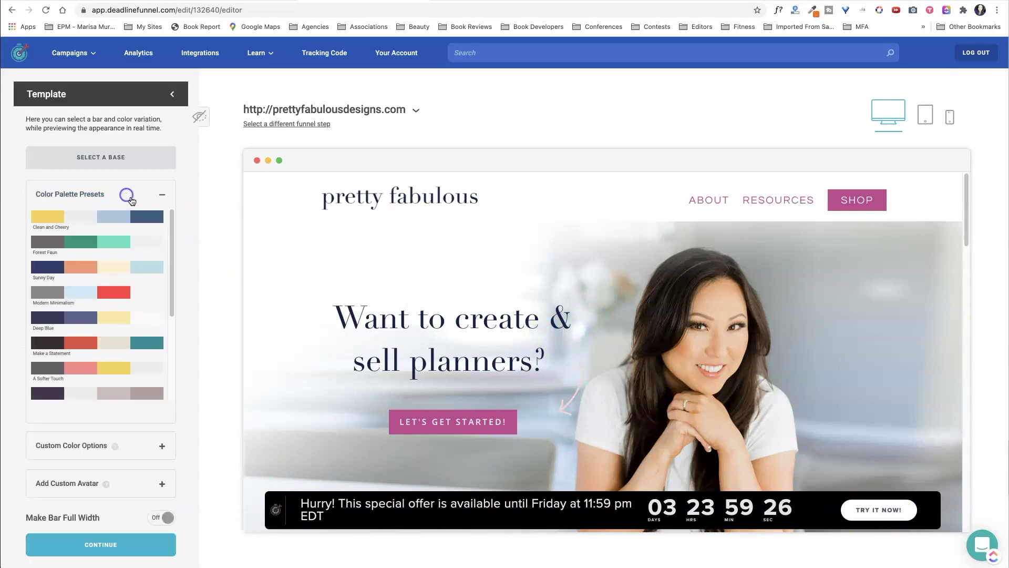
click(107, 216)
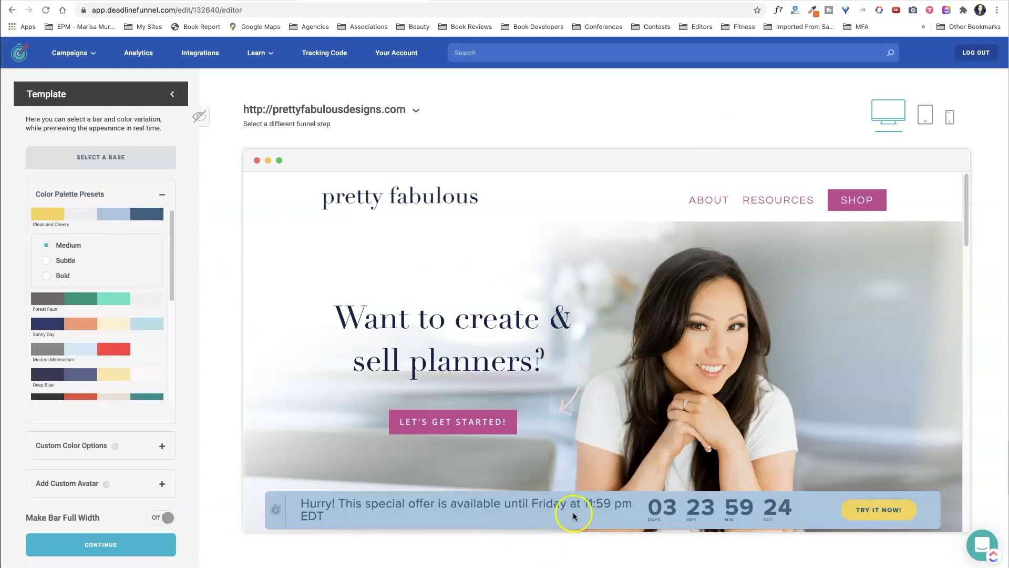
click(82, 299)
click(100, 300)
click(101, 300)
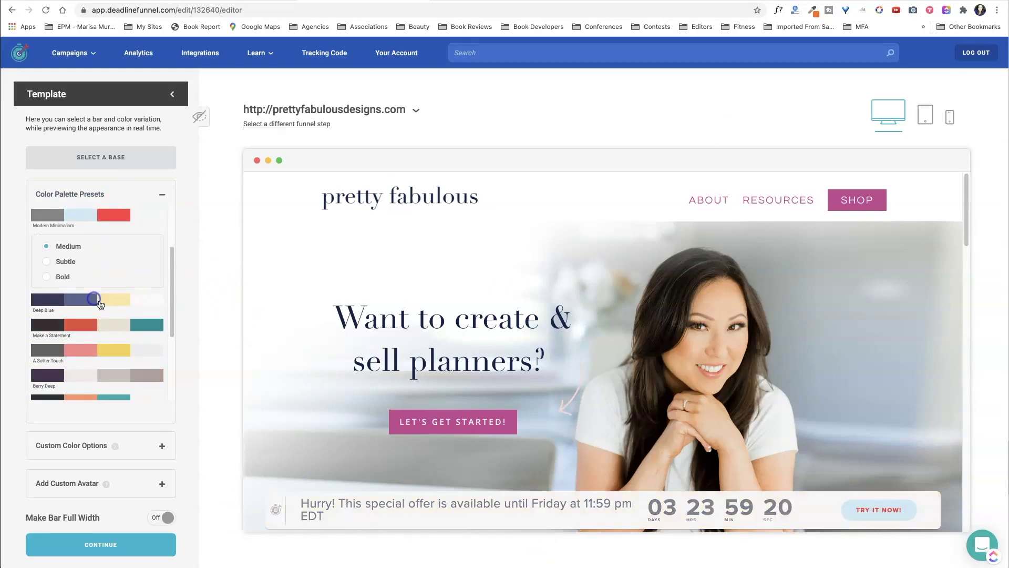
click(87, 299)
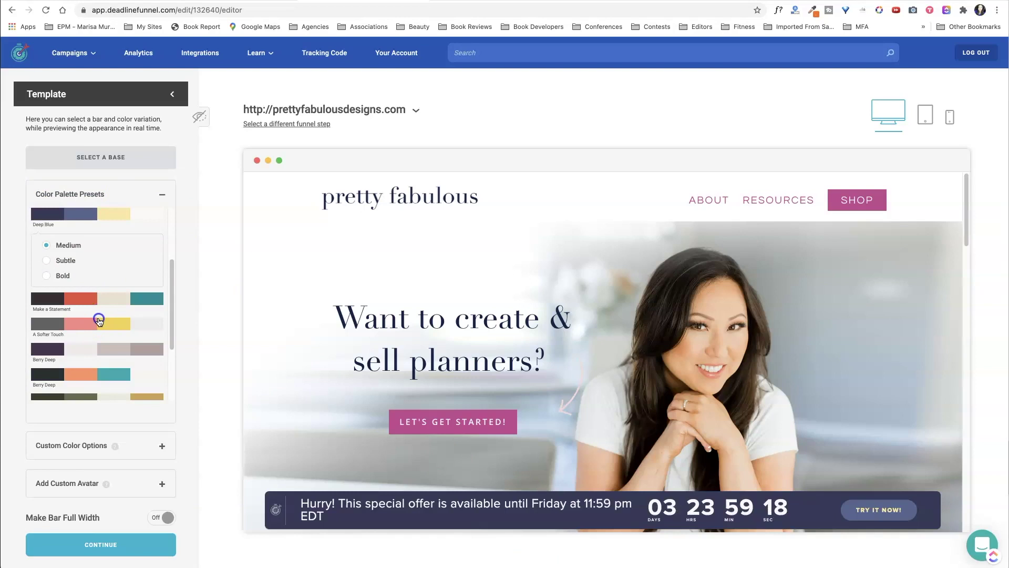
click(99, 320)
Try dark purple, olive, blue-lavender and Black White Grey presets, finishing on dark teal with yellow.
click(106, 306)
click(108, 308)
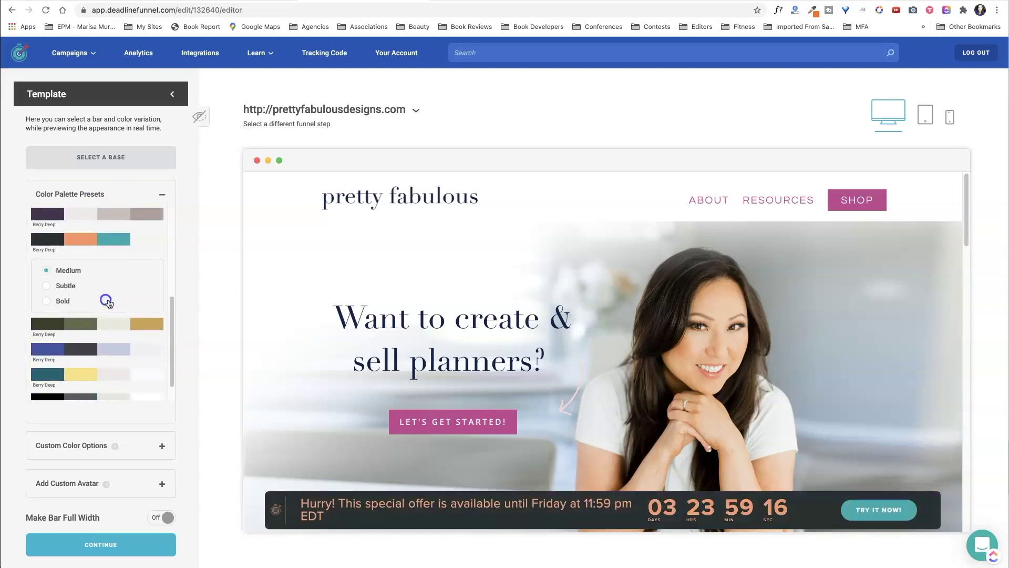
click(103, 297)
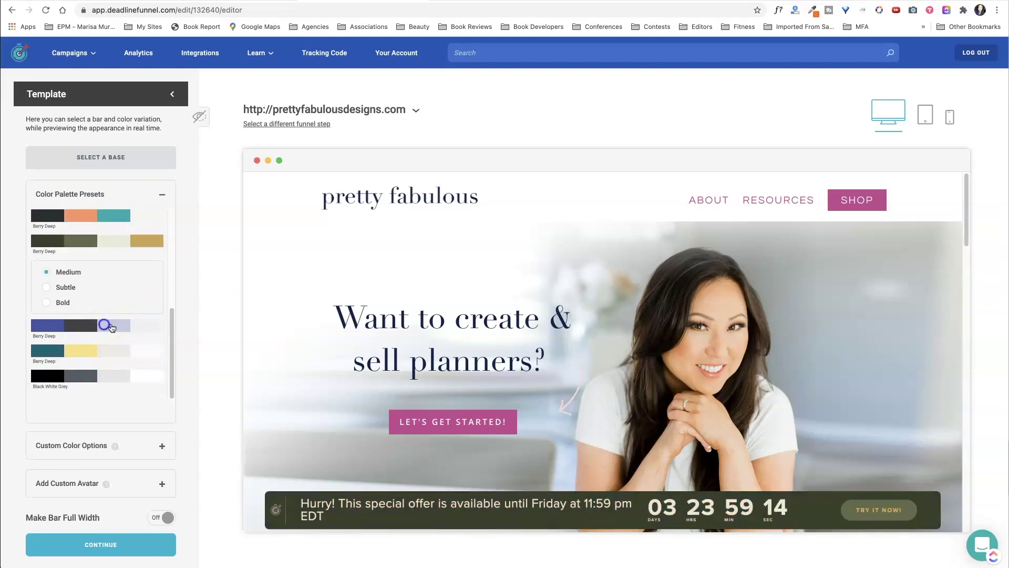
click(104, 324)
click(108, 347)
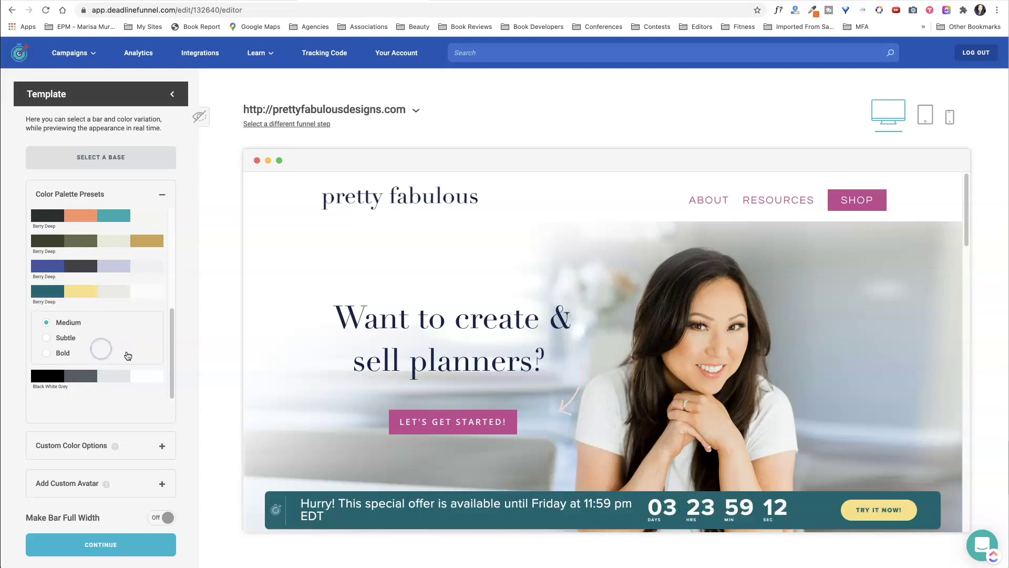
click(105, 373)
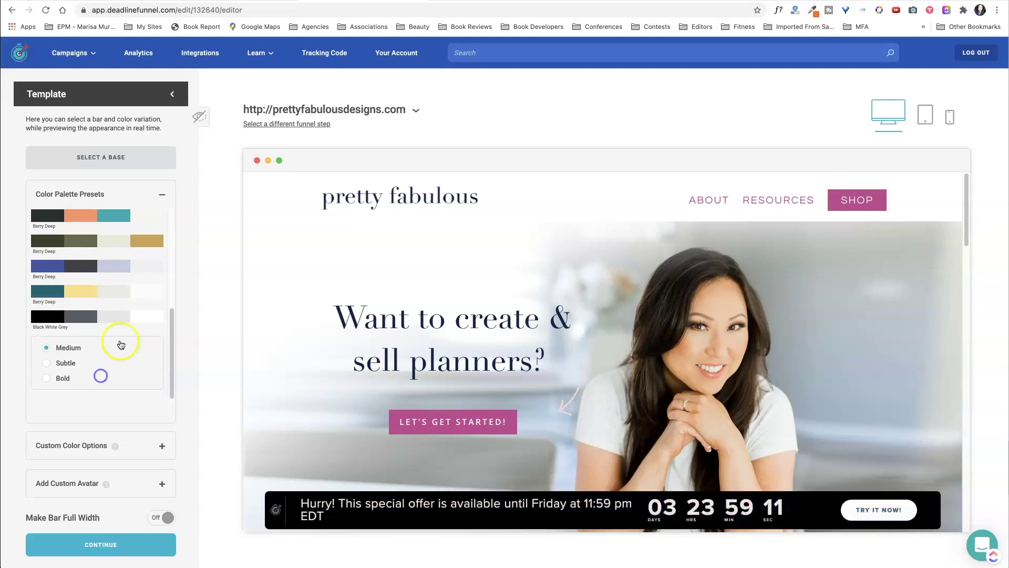
click(128, 293)
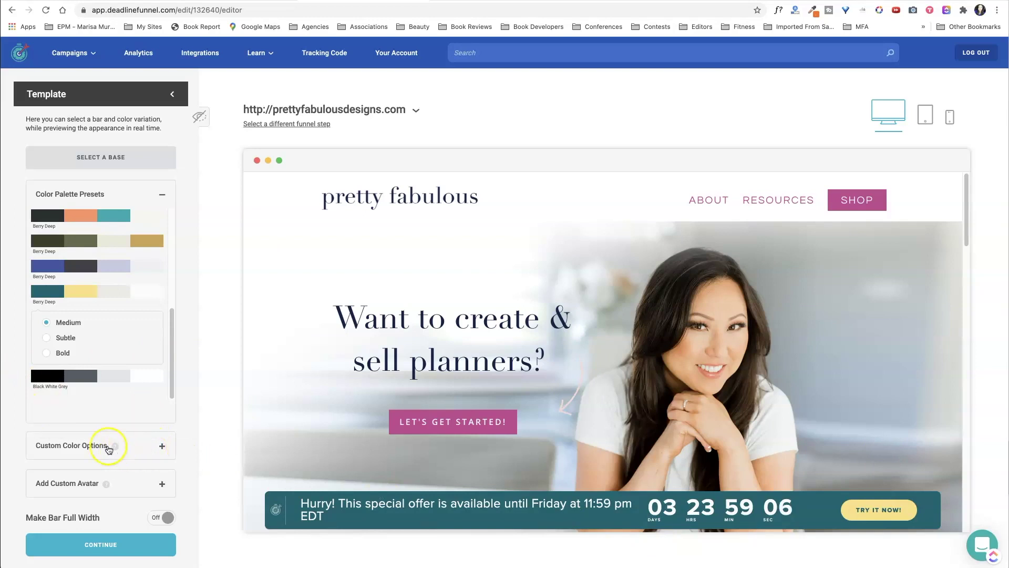
Set the floating bar's custom background colour to bright green #21EE29.
click(160, 452)
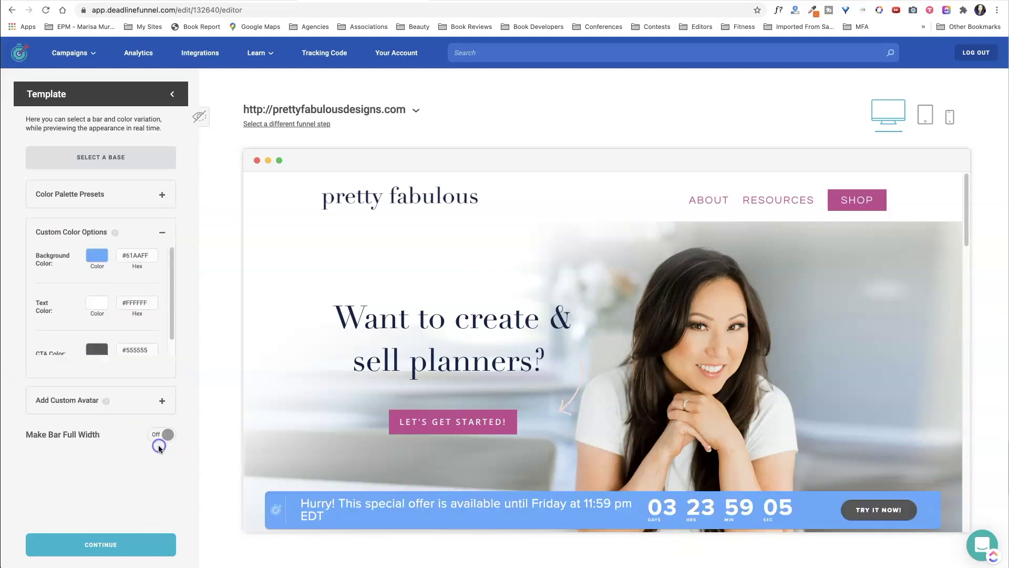
click(98, 258)
drag(105, 232, 74, 232)
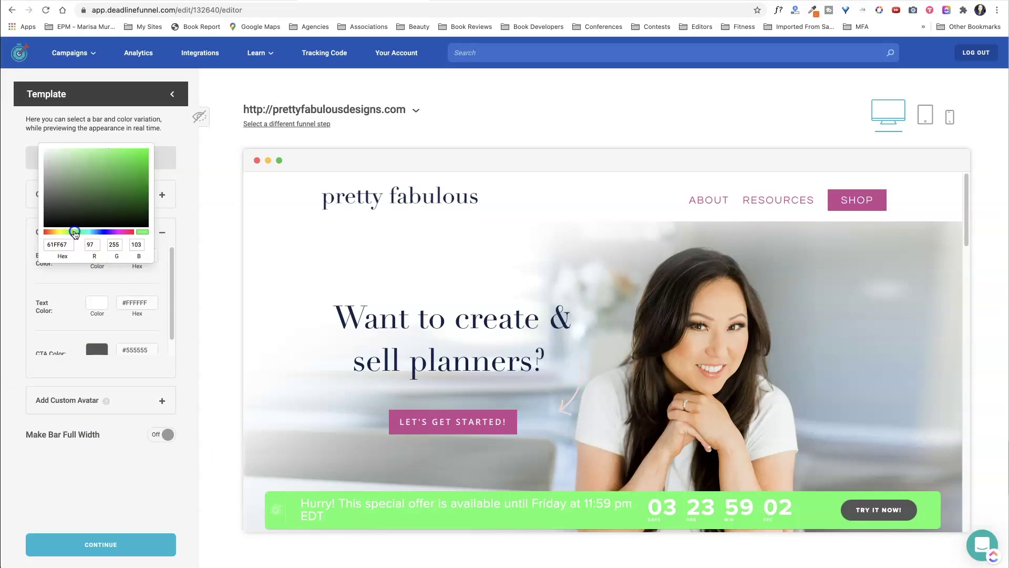
drag(126, 156, 135, 157)
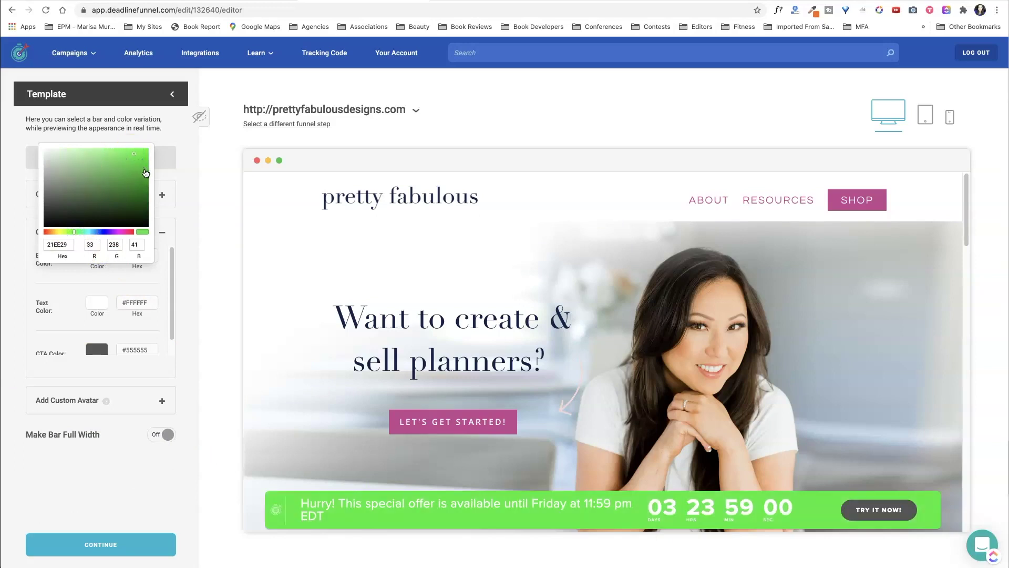
click(155, 291)
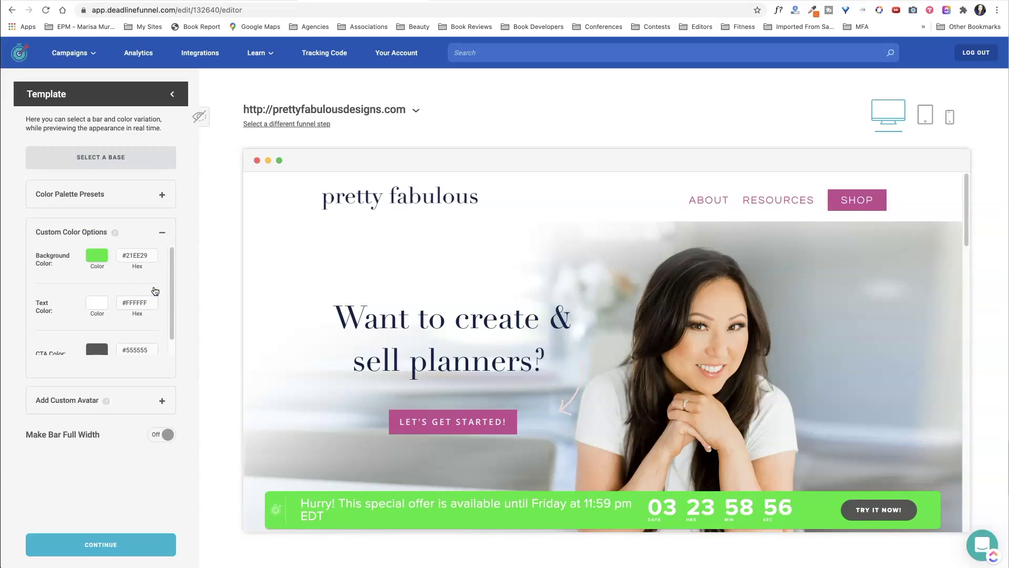
scroll(97, 336, down, 1)
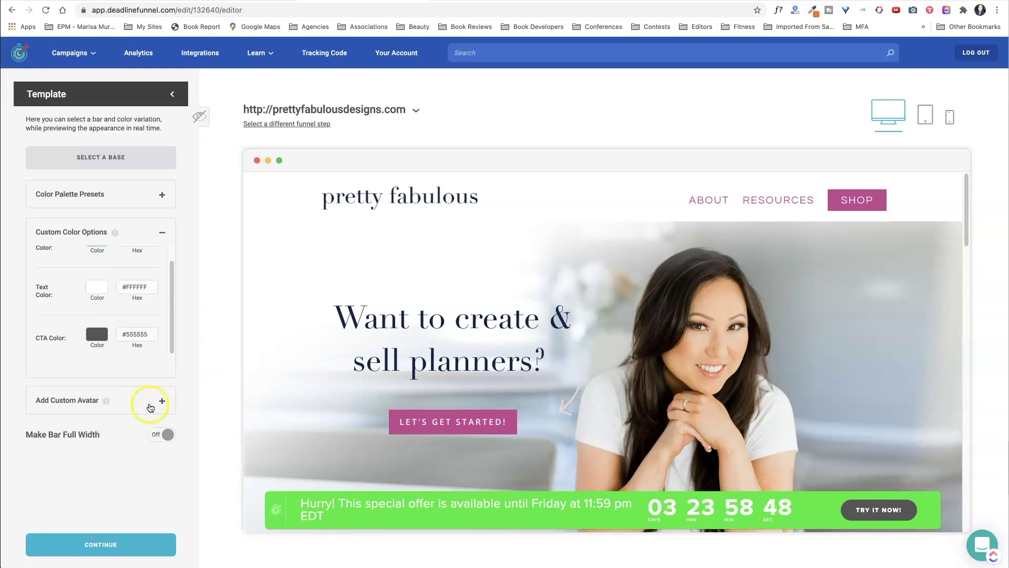
Make the countdown bar full width, leaving the custom avatar option unused.
click(126, 401)
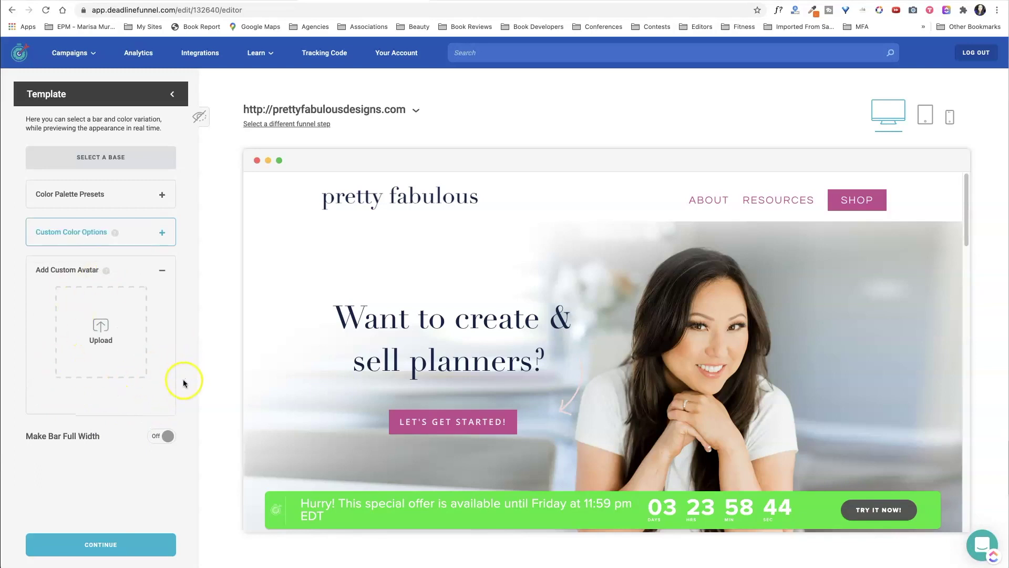
click(161, 436)
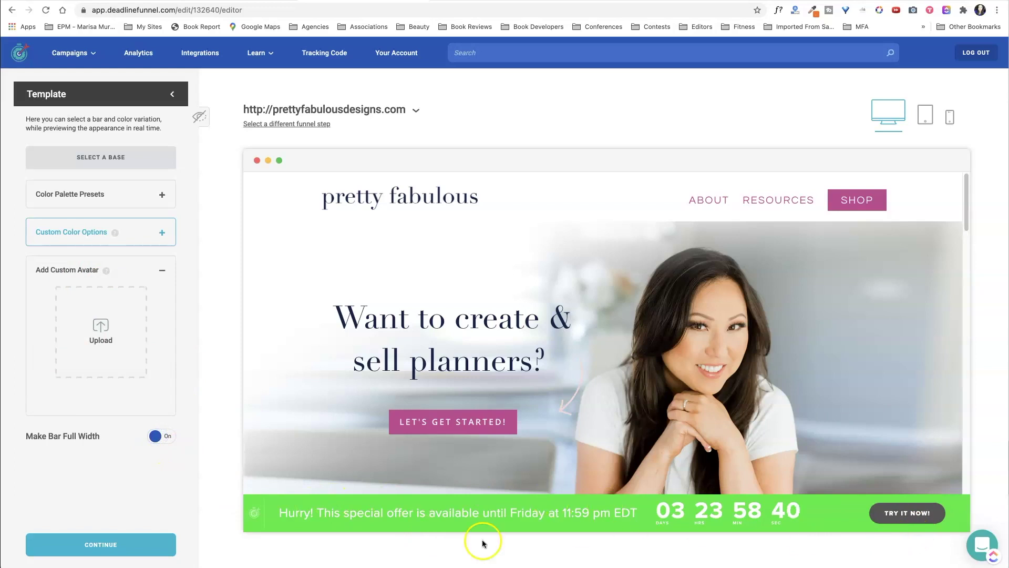
click(92, 557)
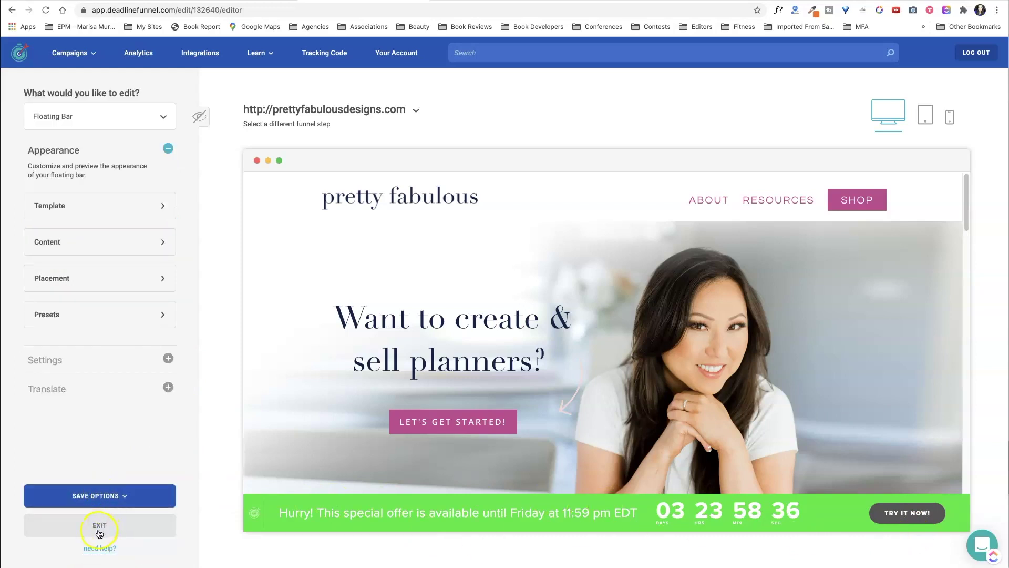
Apply the floating bar settings to all funnel pages.
click(100, 495)
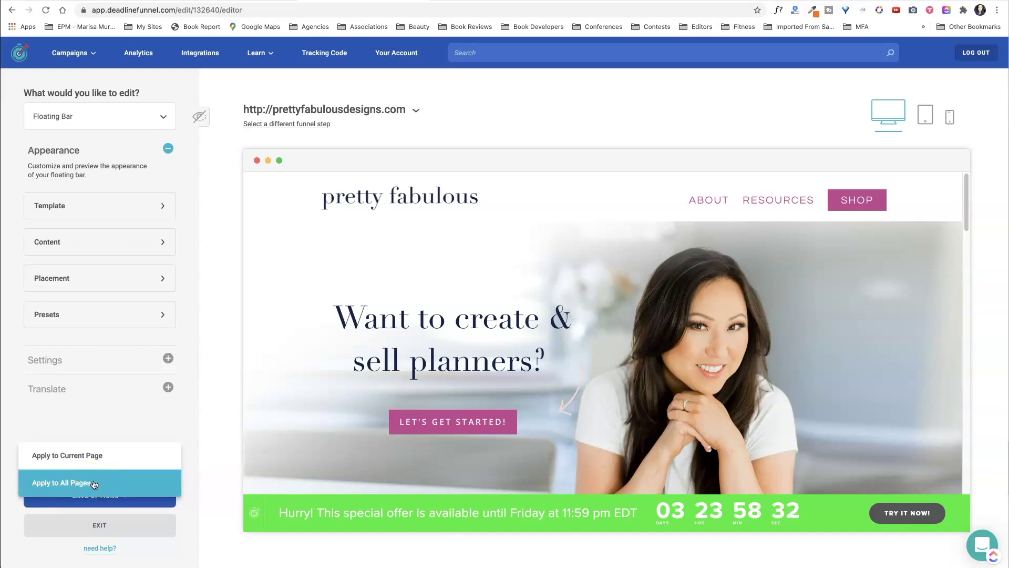
click(93, 484)
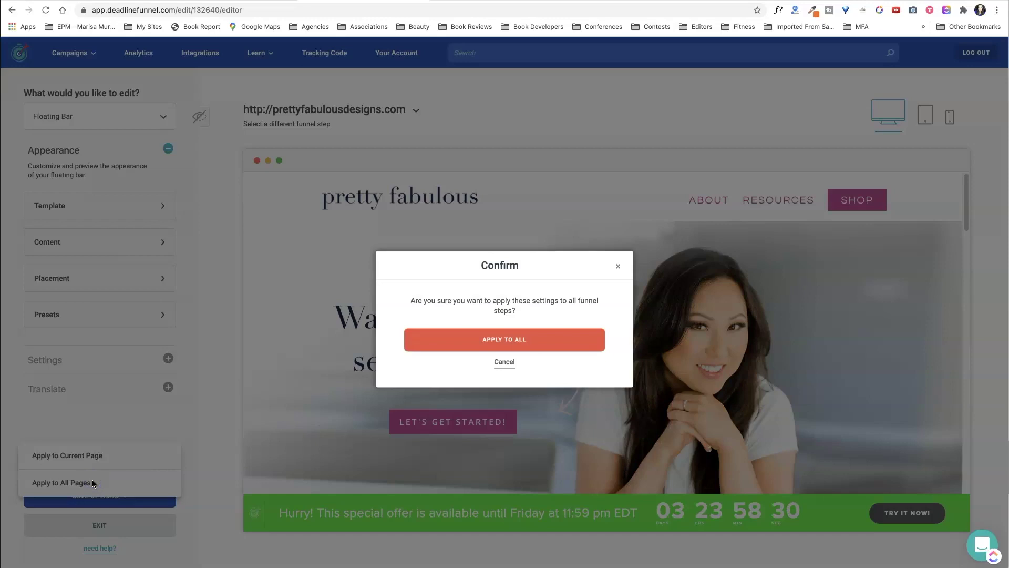
click(532, 339)
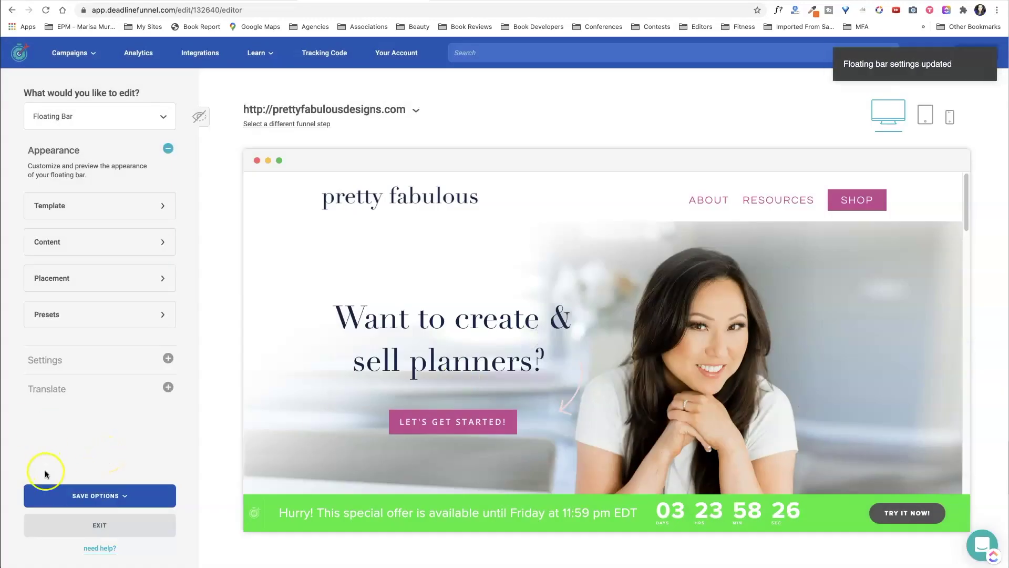
Preview the bar at tablet and phone widths, then exit the editor.
click(927, 121)
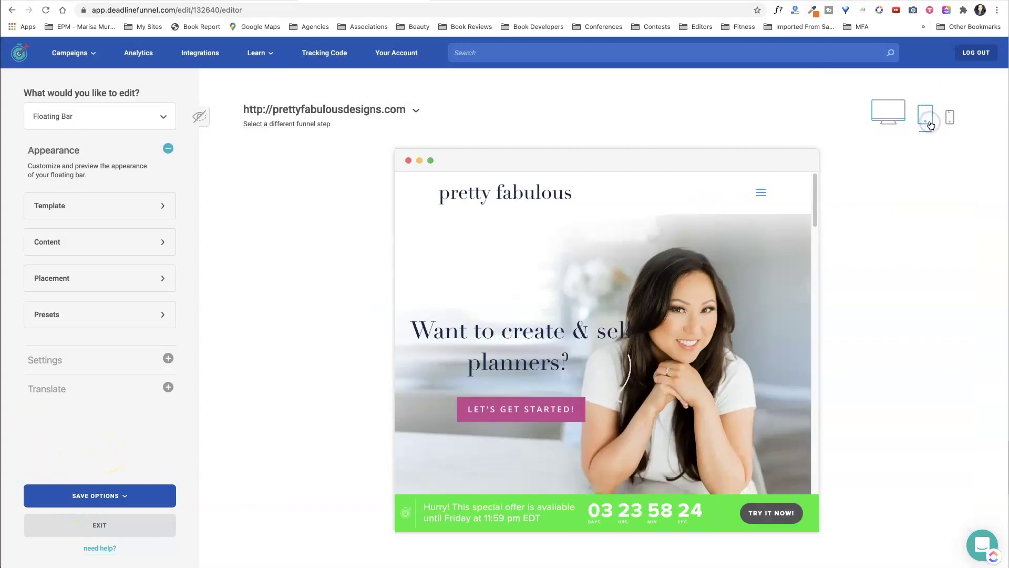
click(949, 120)
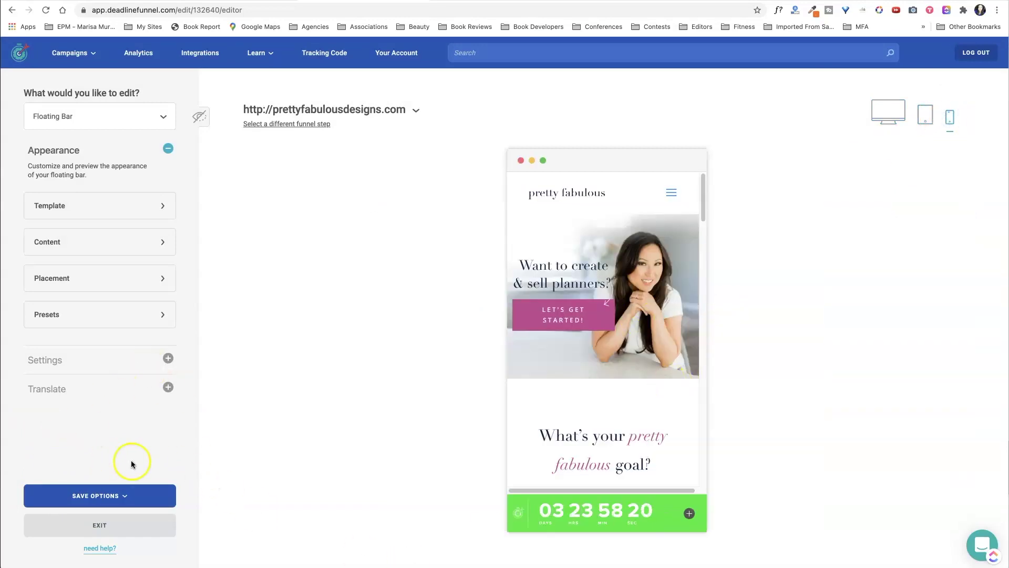
click(100, 525)
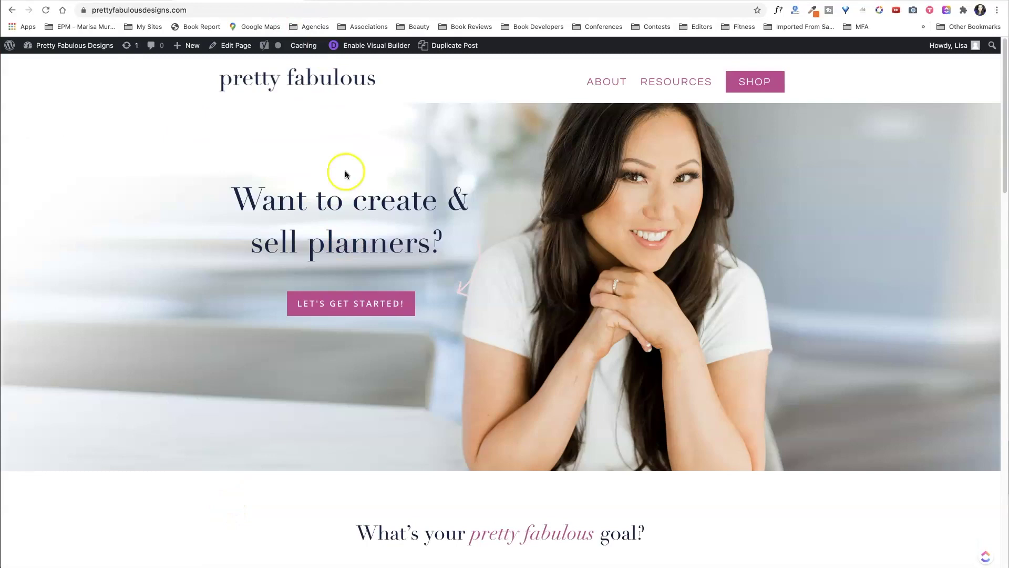
Reload the site homepage to show the green countdown bar, then return to the Deadline Funnel campaign.
click(45, 10)
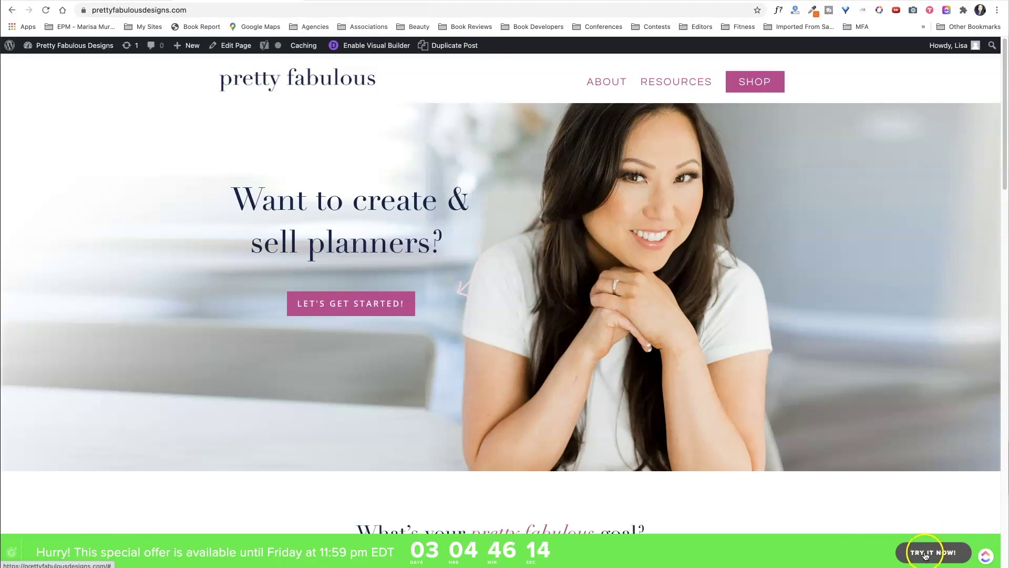
click(346, 11)
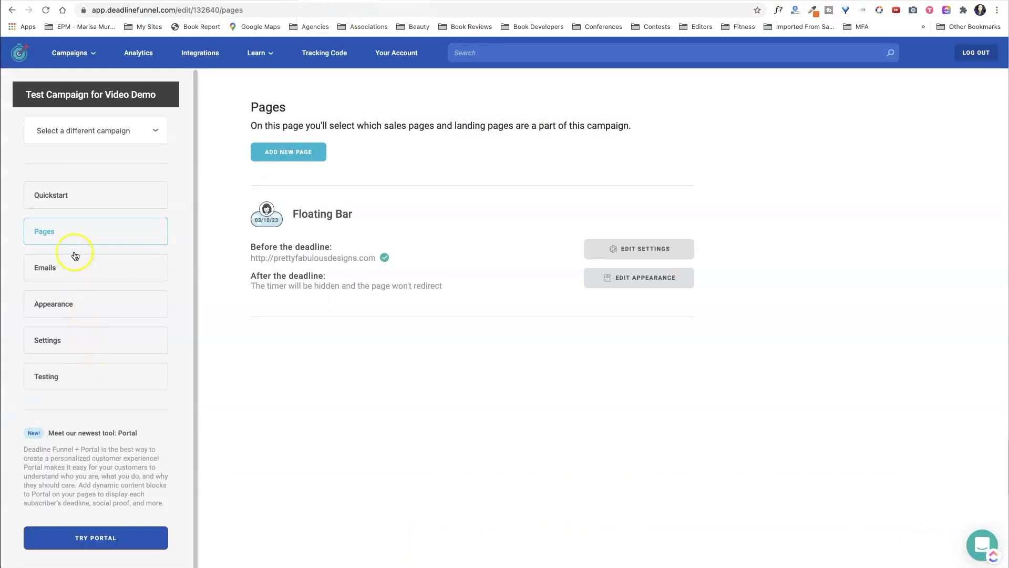
Change the floating bar's CTA button text to BUY IT NOW and link it to the author's website.
click(82, 295)
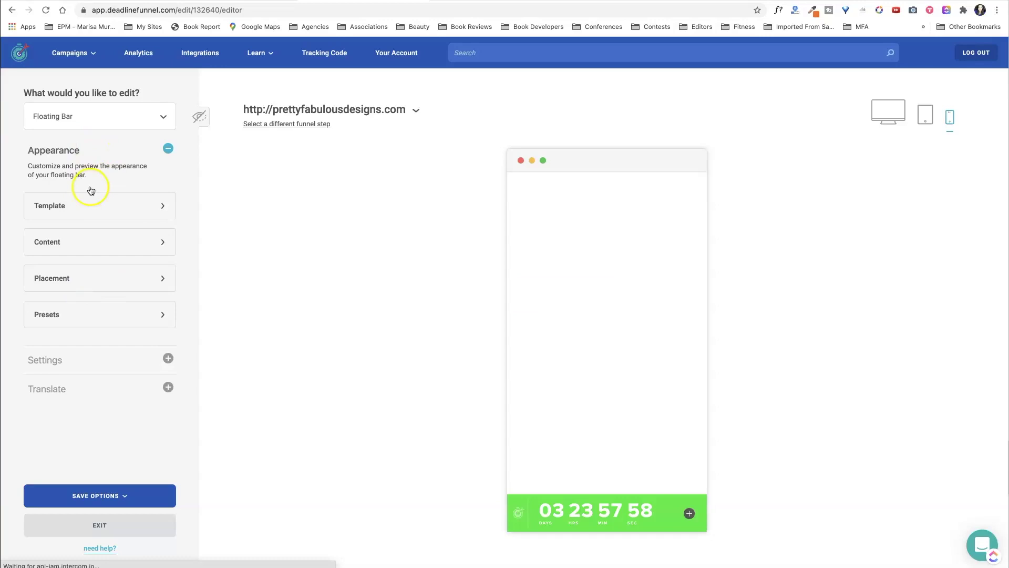
click(107, 243)
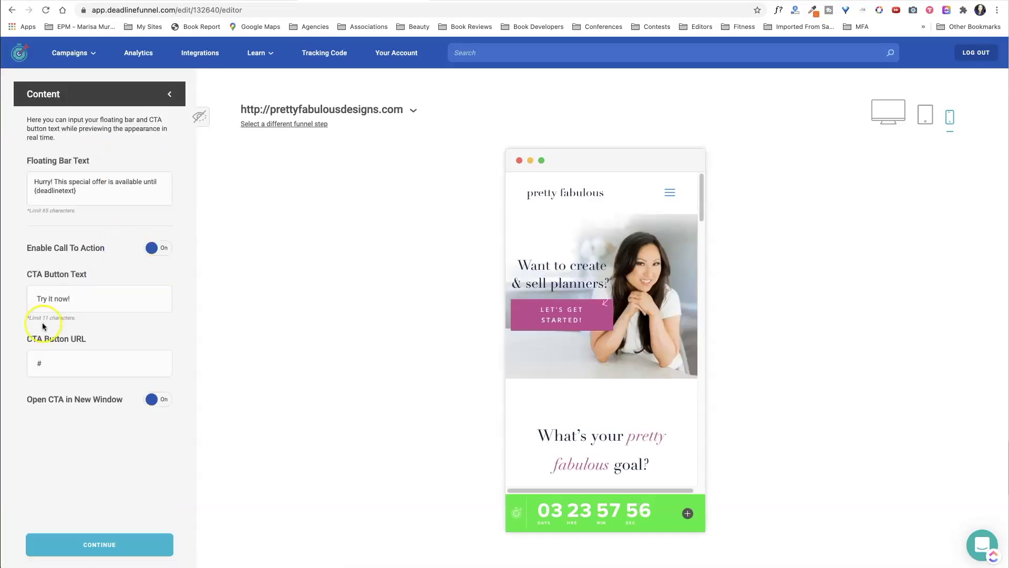
click(81, 298)
key(super+a)
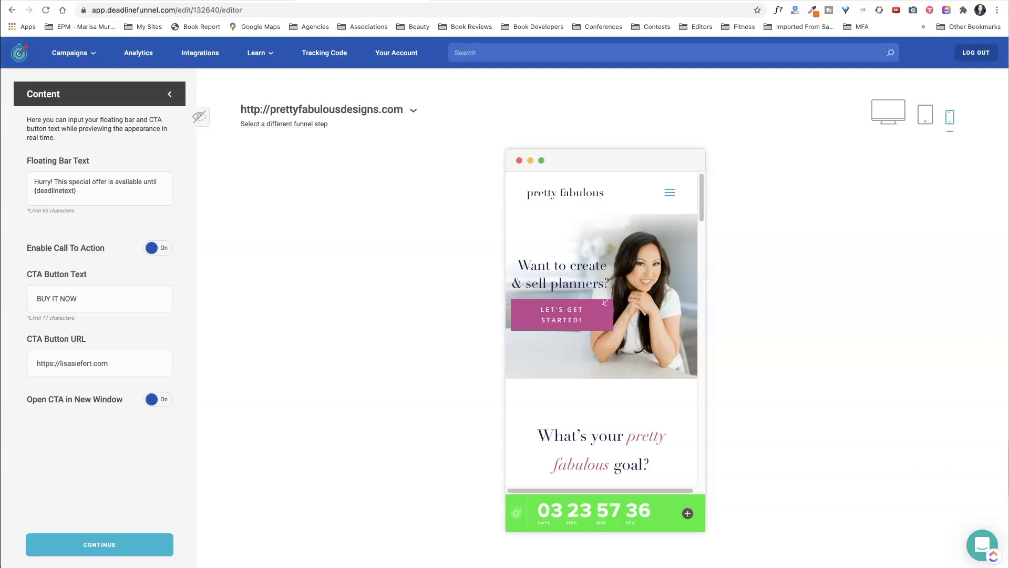
click(125, 532)
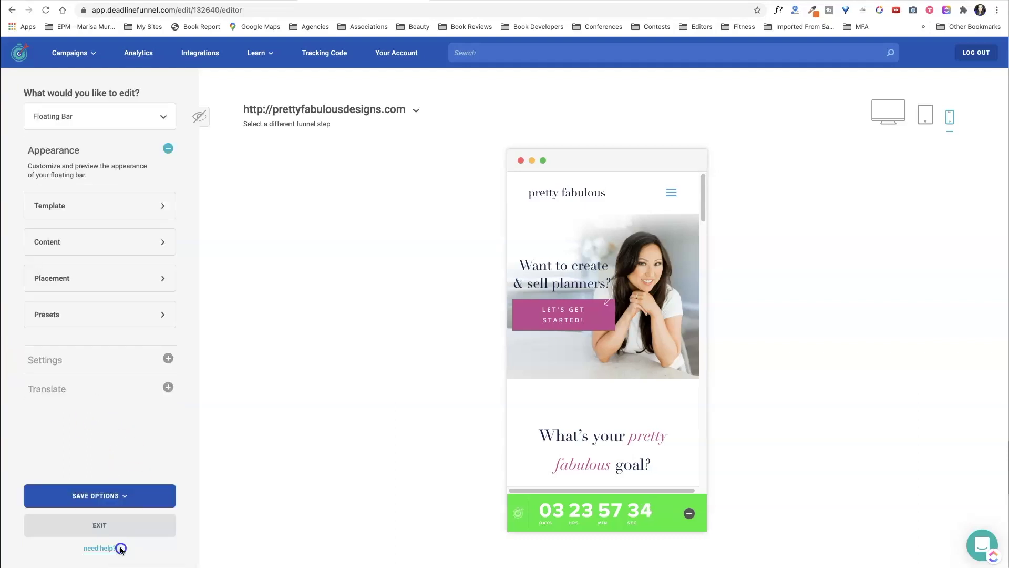
Save the floating bar changes to all pages and exit the editor.
click(107, 526)
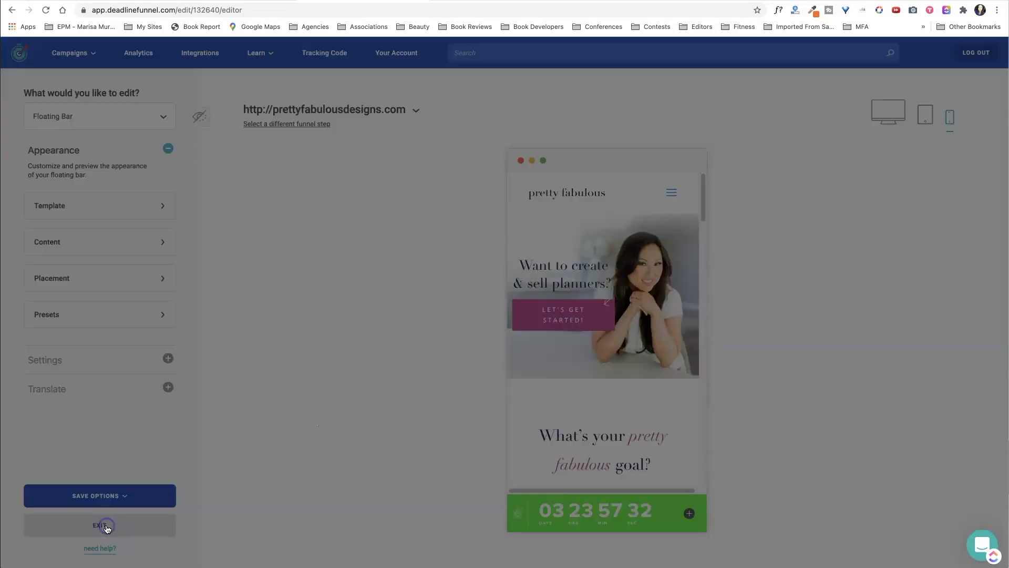
click(500, 364)
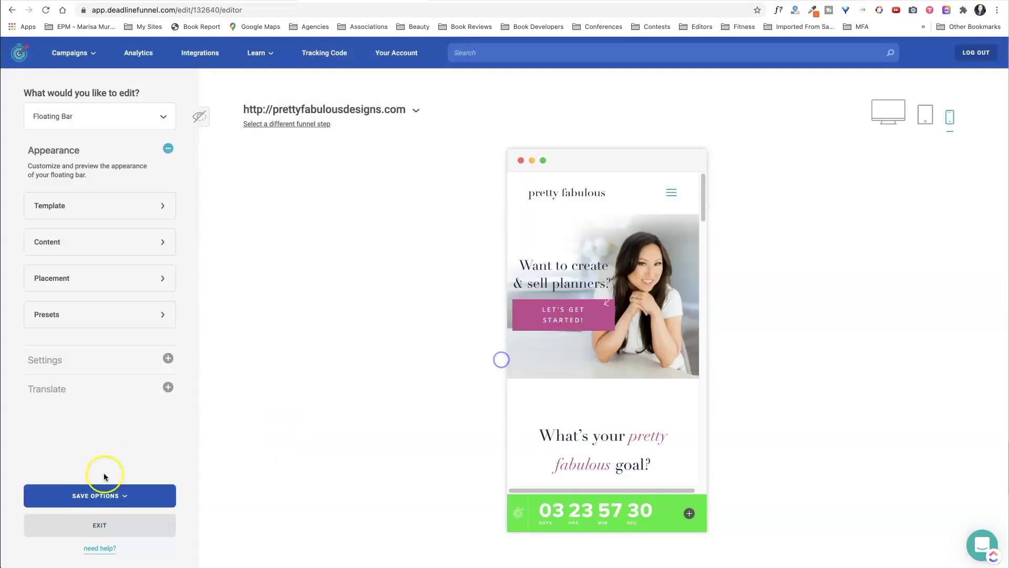
click(100, 496)
click(136, 475)
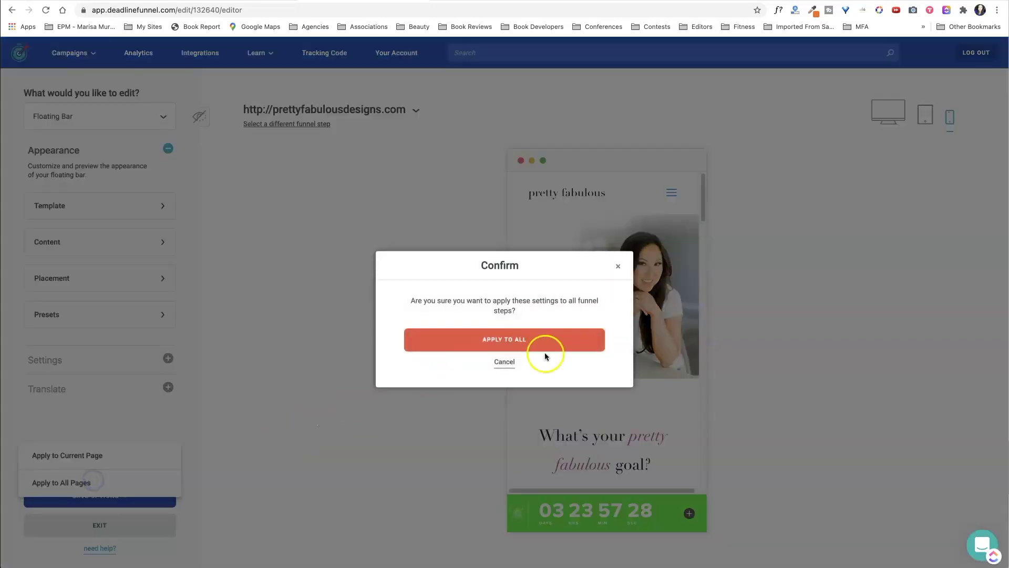
click(531, 341)
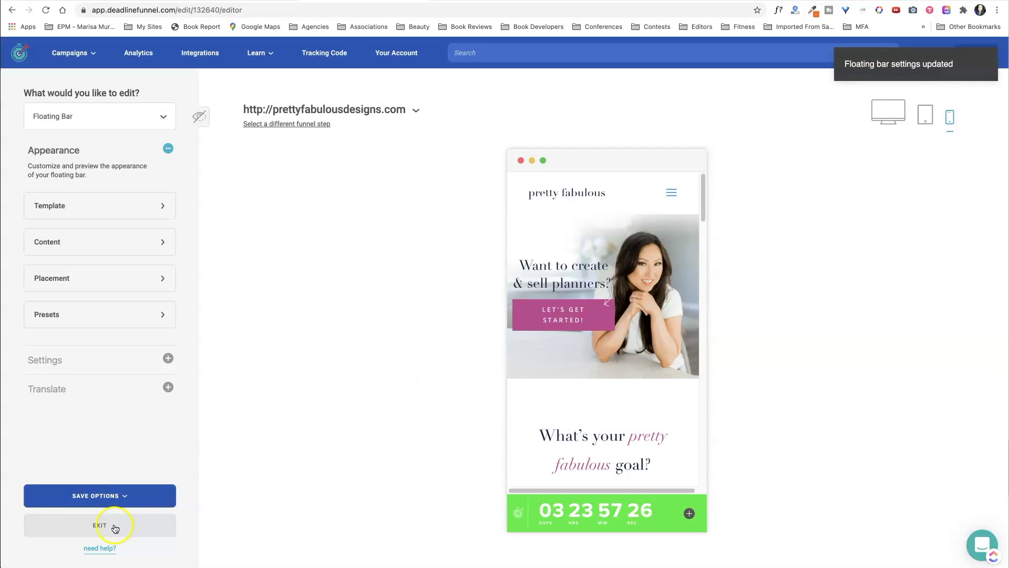
click(117, 527)
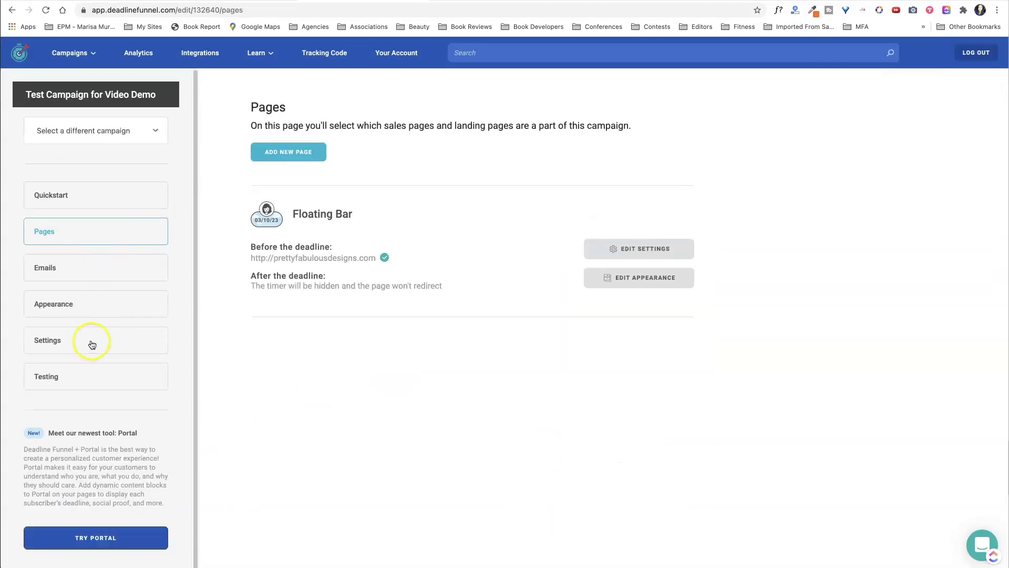
Reload the live site and test the bar's BUY IT NOW button link.
key(ctrl+Tab)
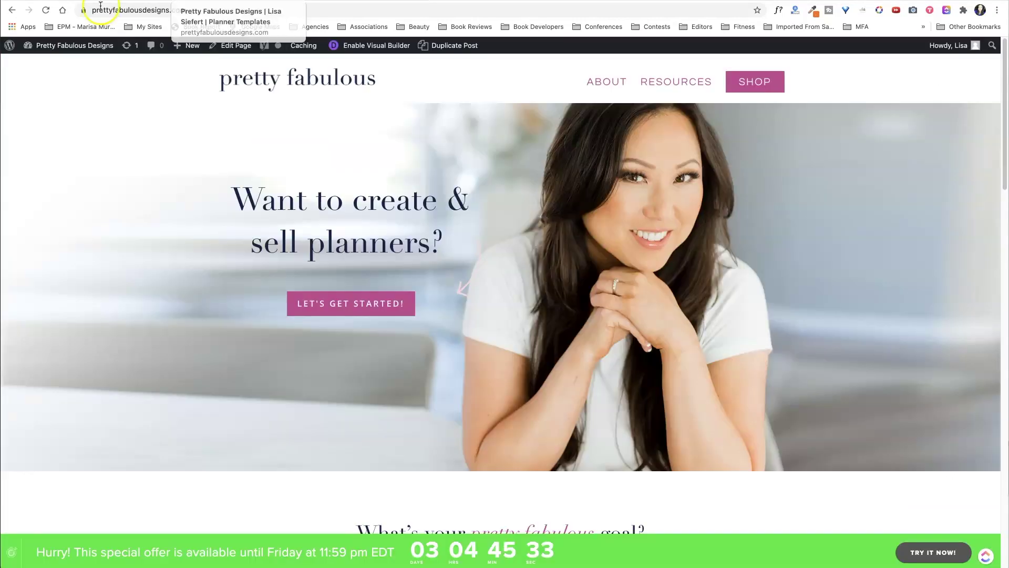
click(45, 10)
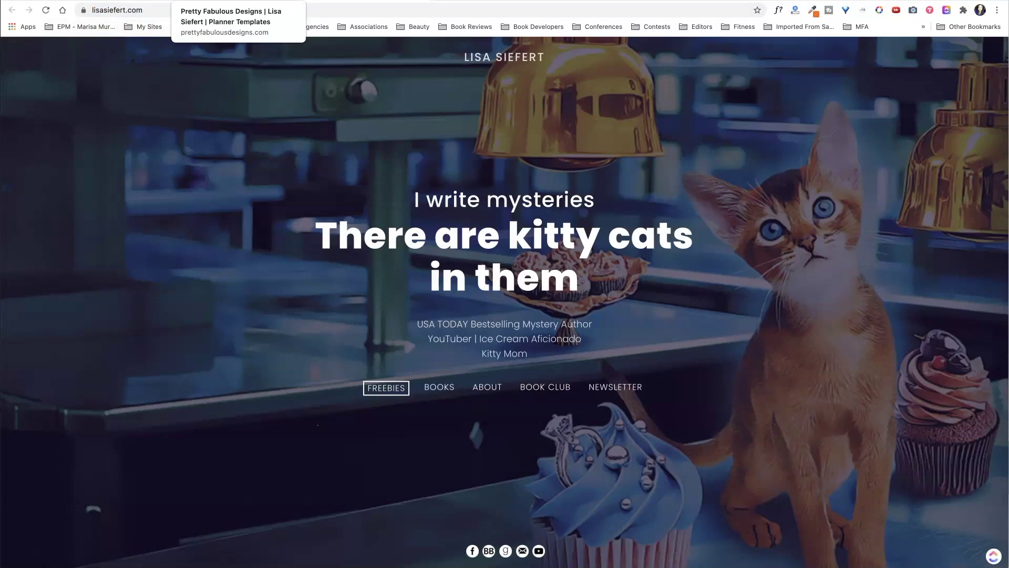
click(200, 27)
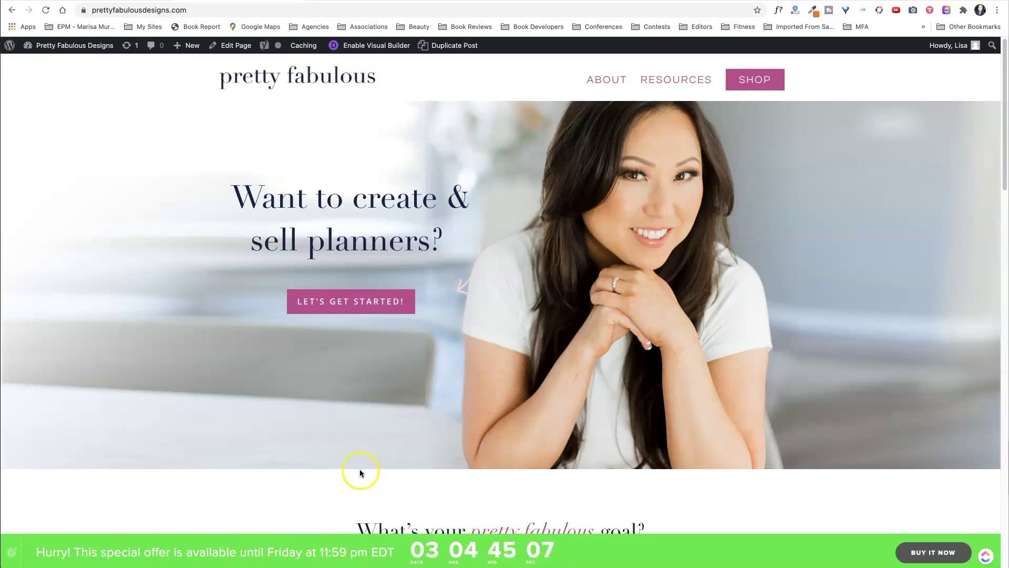
Check the homepage footer, then return to the Deadline Funnel campaign.
scroll(361, 471, down, 7)
scroll(373, 456, down, 10)
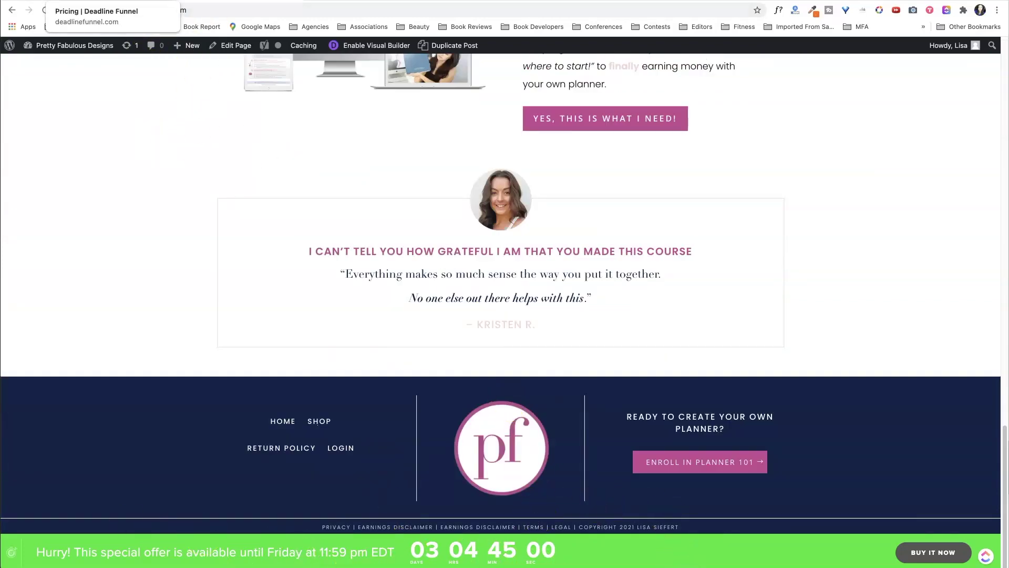
click(79, 1)
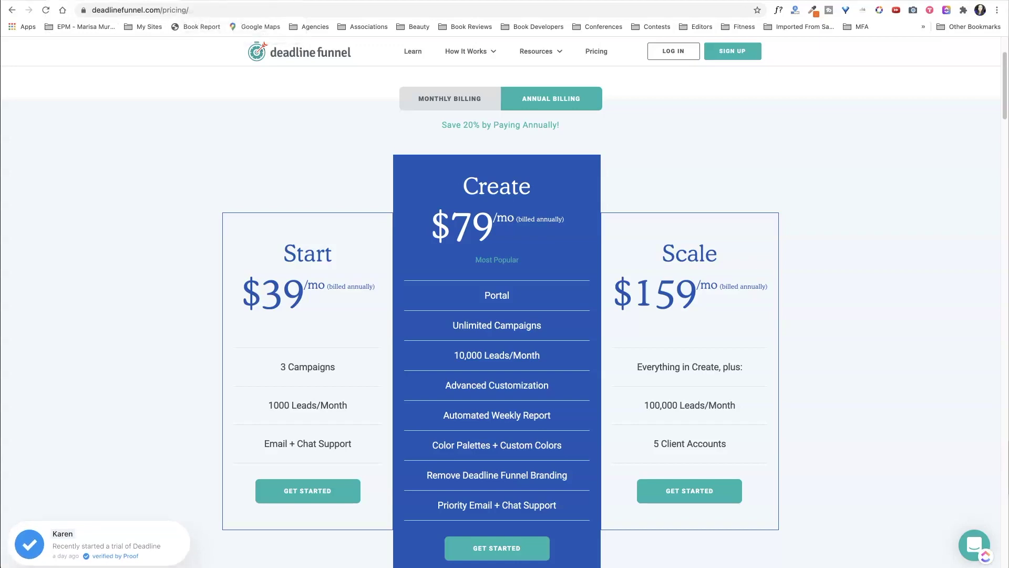
click(79, 1)
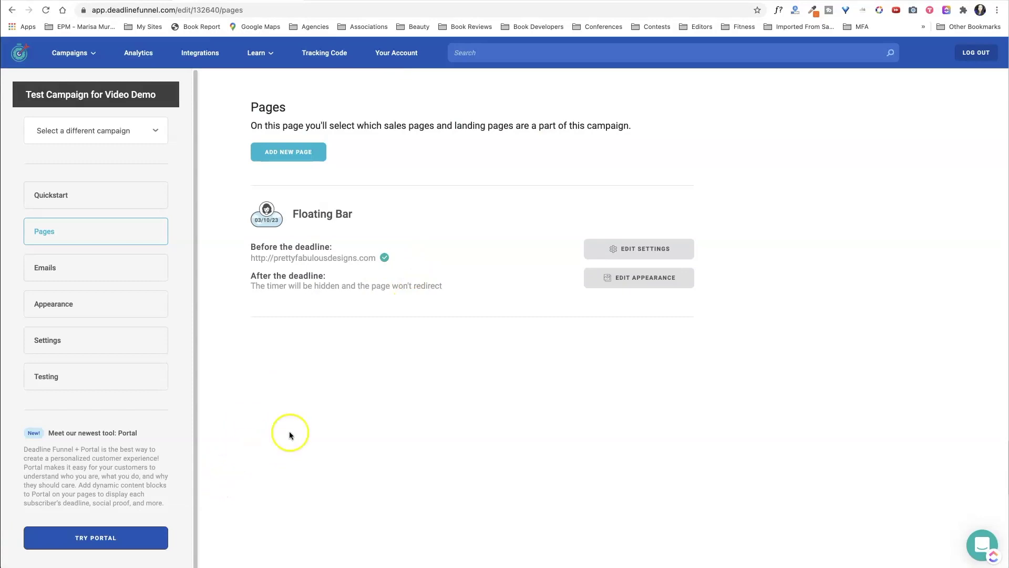
Open the campaign's email timer appearance editor.
click(100, 271)
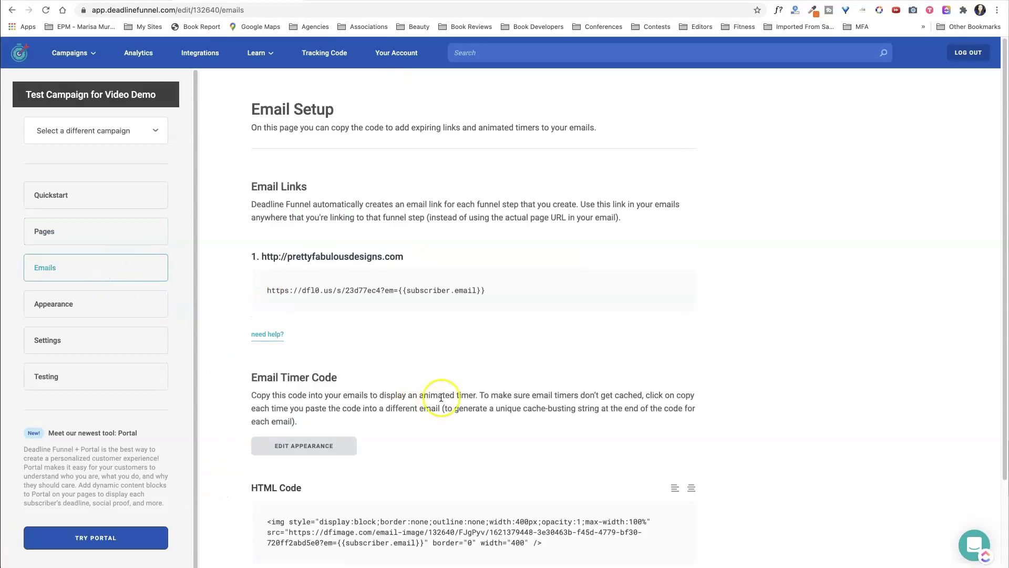
scroll(441, 398, down, 2)
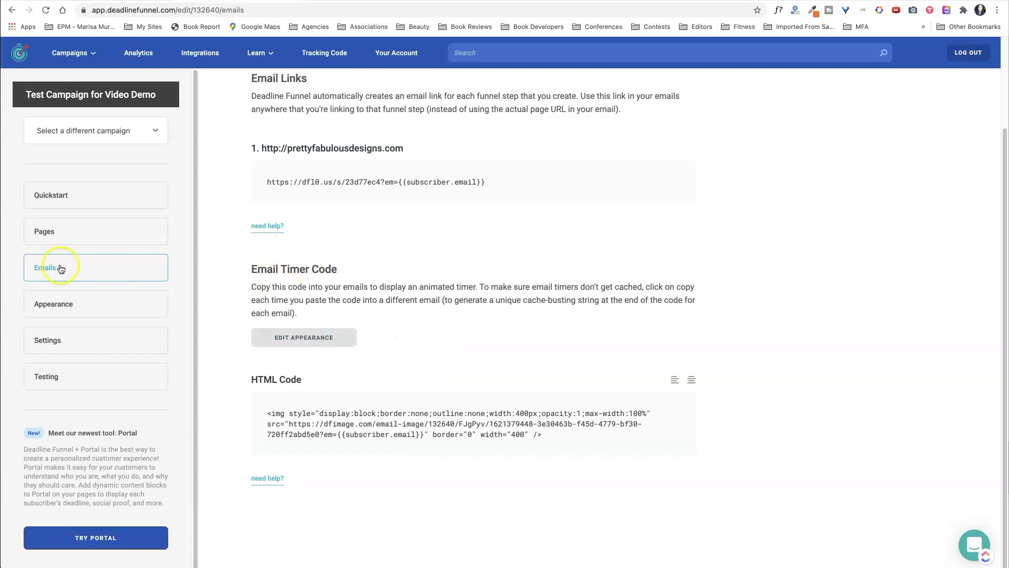
click(308, 336)
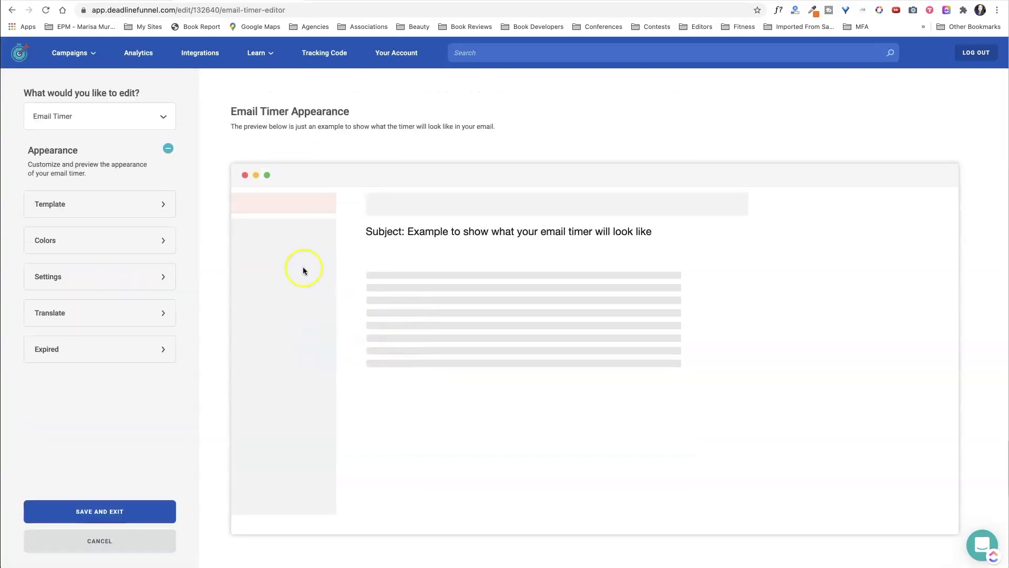
Pick the circular ring countdown as the email timer's base template.
click(96, 205)
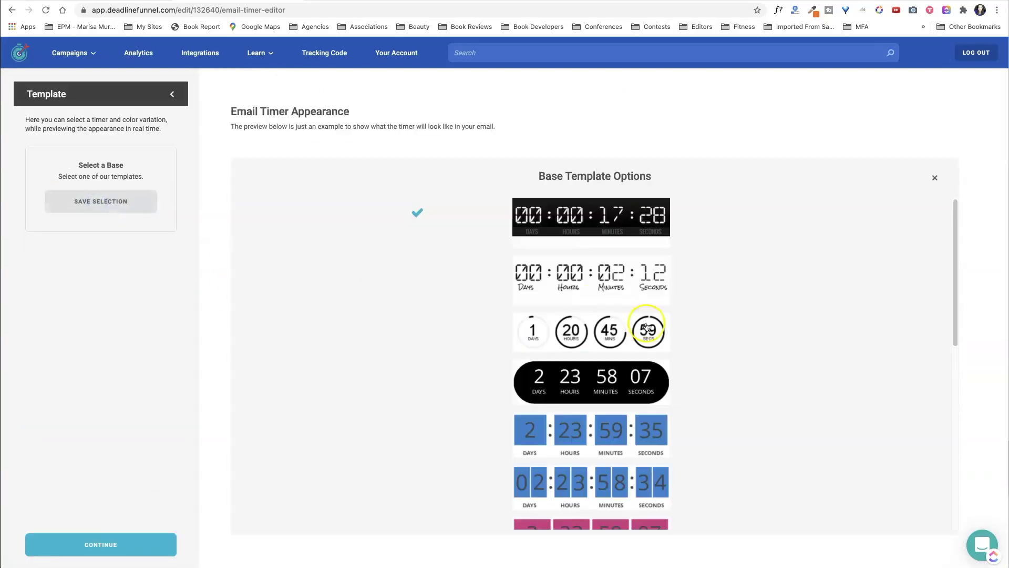
scroll(620, 250, down, 2)
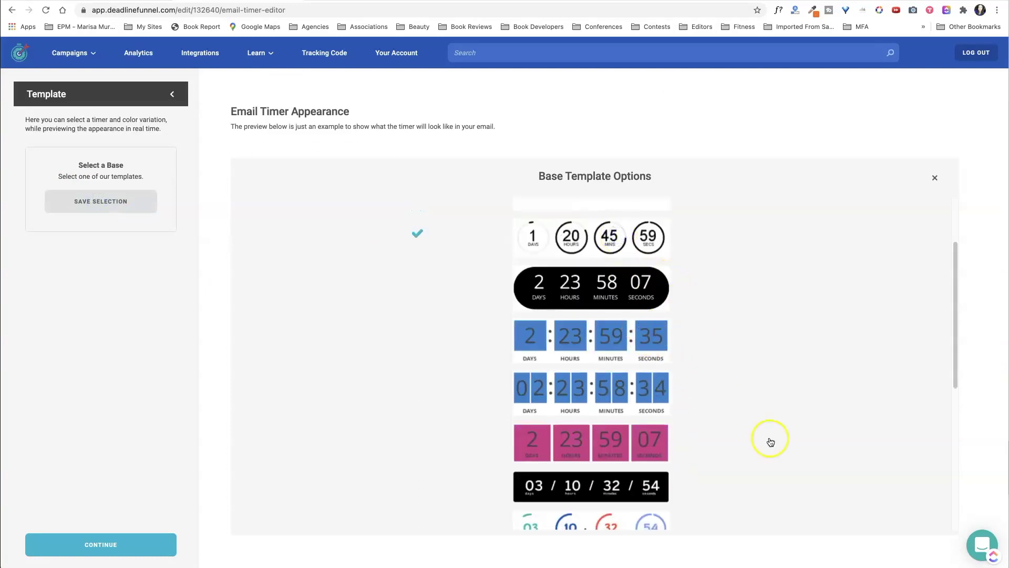
scroll(746, 421, down, 3)
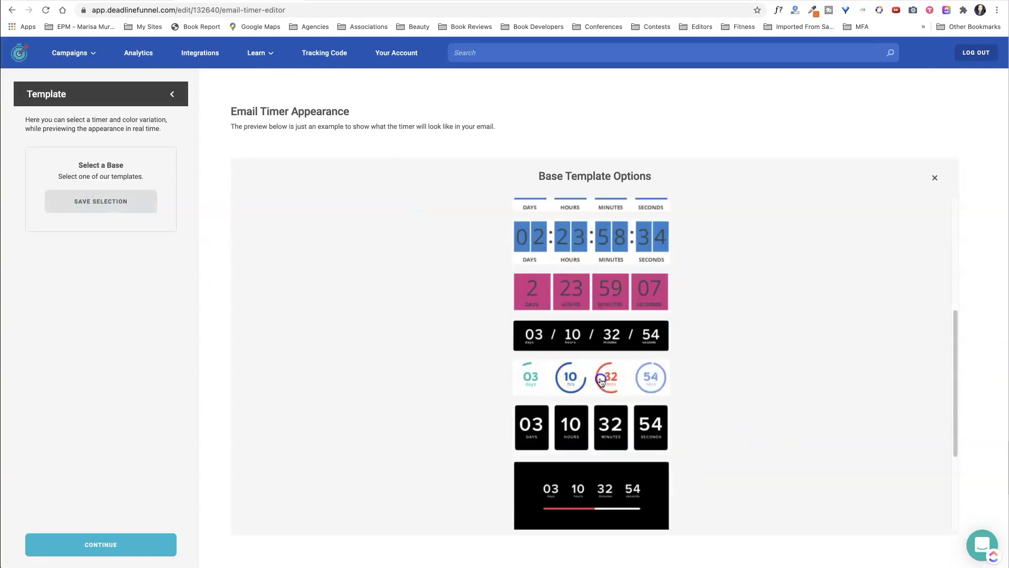
scroll(657, 414, up, 4)
scroll(654, 407, down, 3)
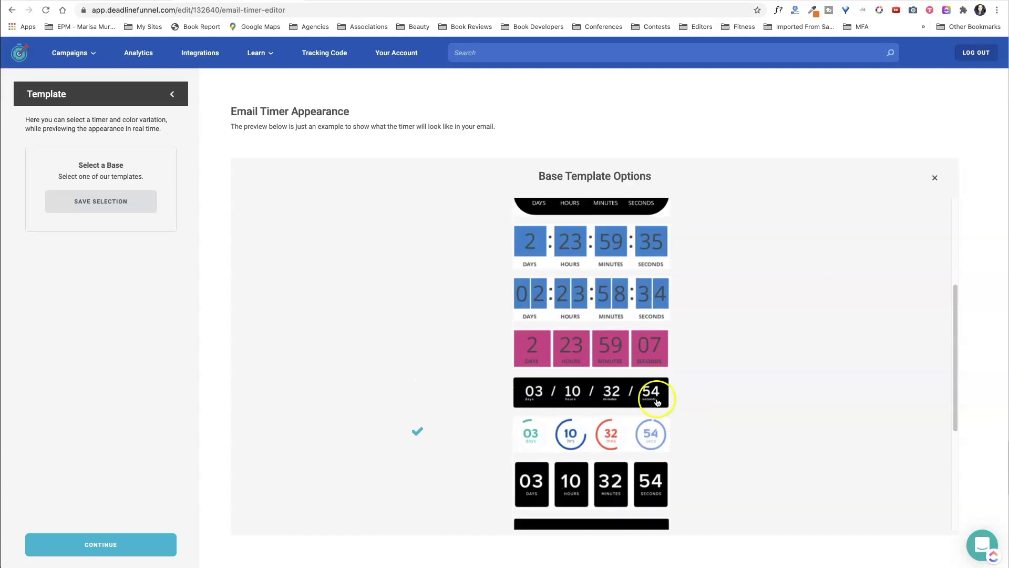
scroll(651, 334, up, 4)
scroll(684, 363, down, 7)
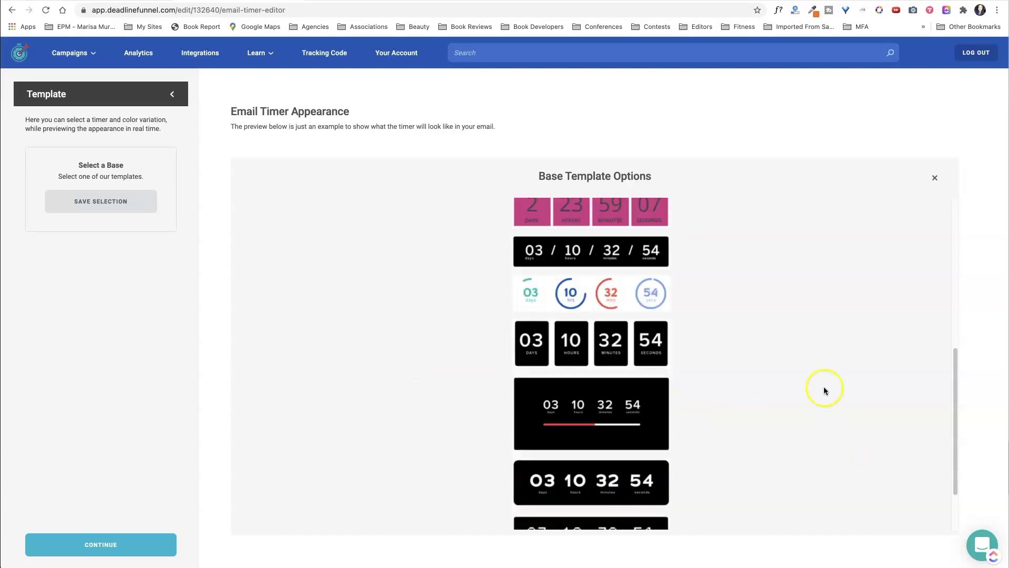
scroll(708, 394, up, 6)
scroll(705, 307, up, 1)
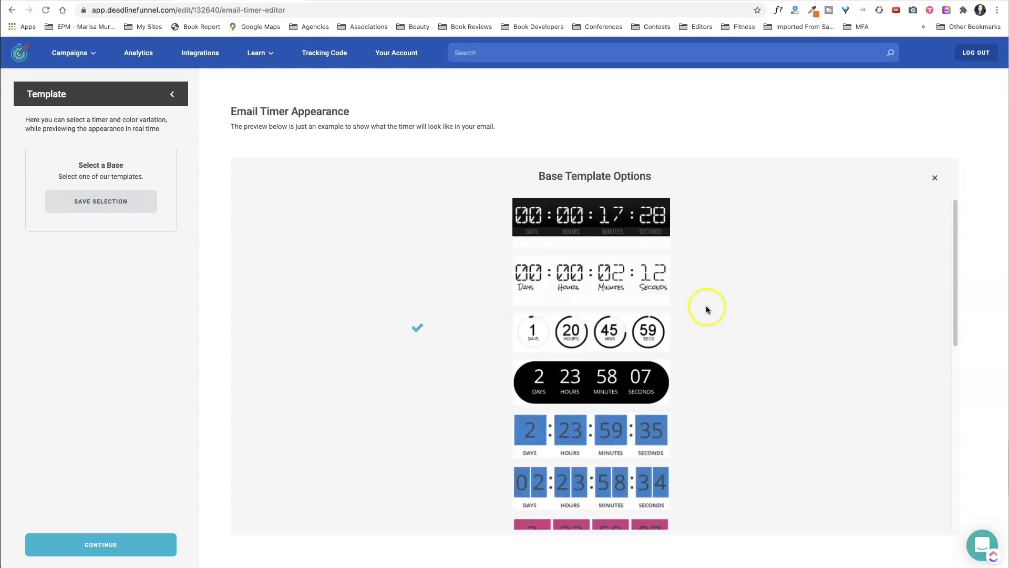
scroll(705, 306, down, 7)
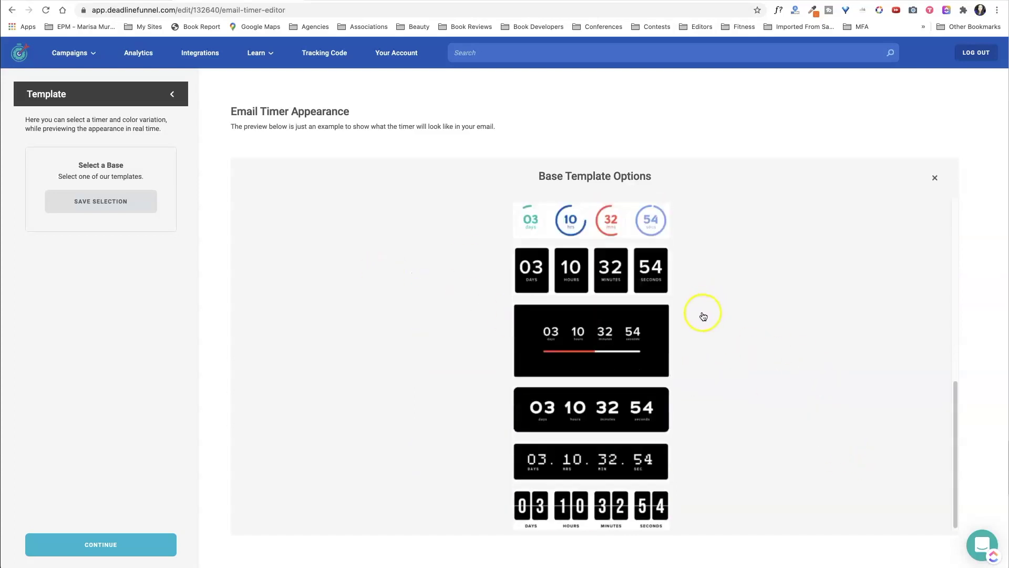
click(111, 204)
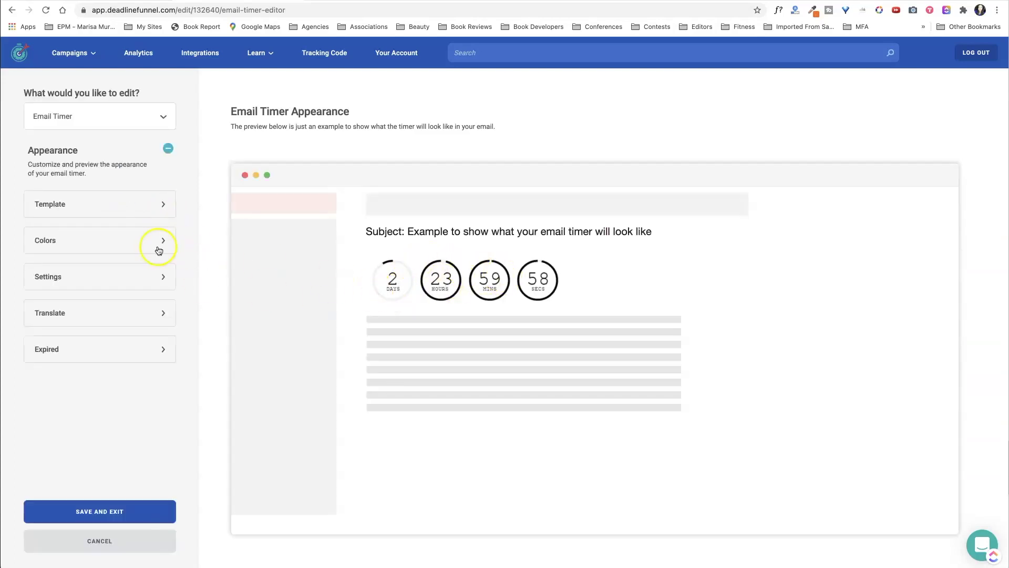
Set the email timer's font colour to pink #F017B8.
click(159, 250)
click(94, 190)
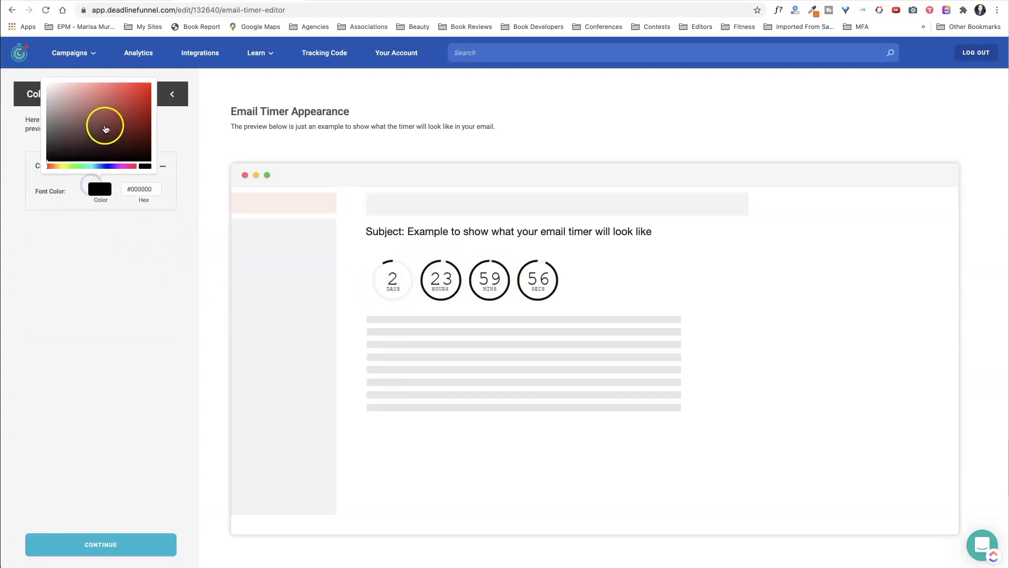
click(126, 165)
click(112, 101)
click(141, 89)
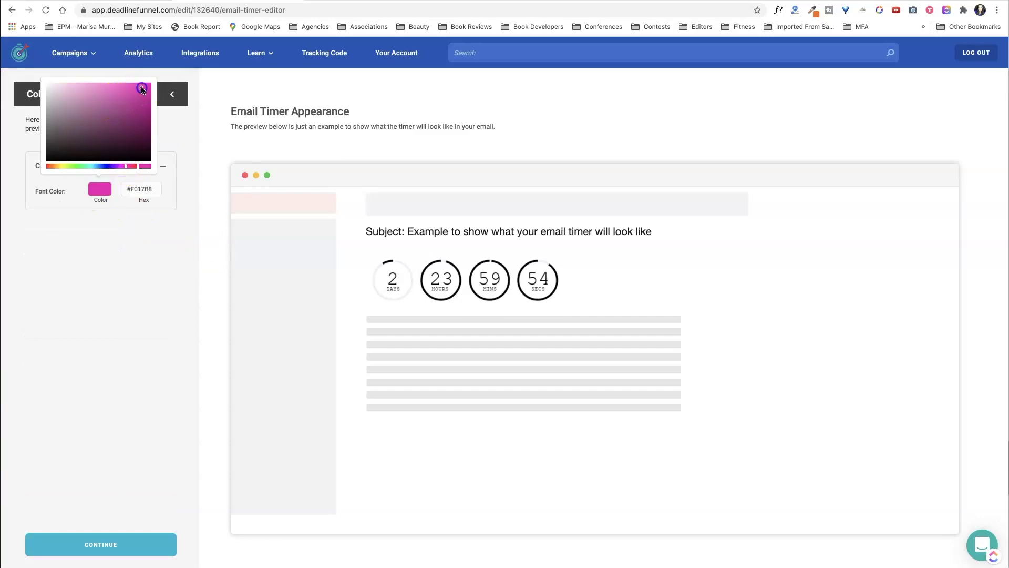
click(138, 121)
click(118, 248)
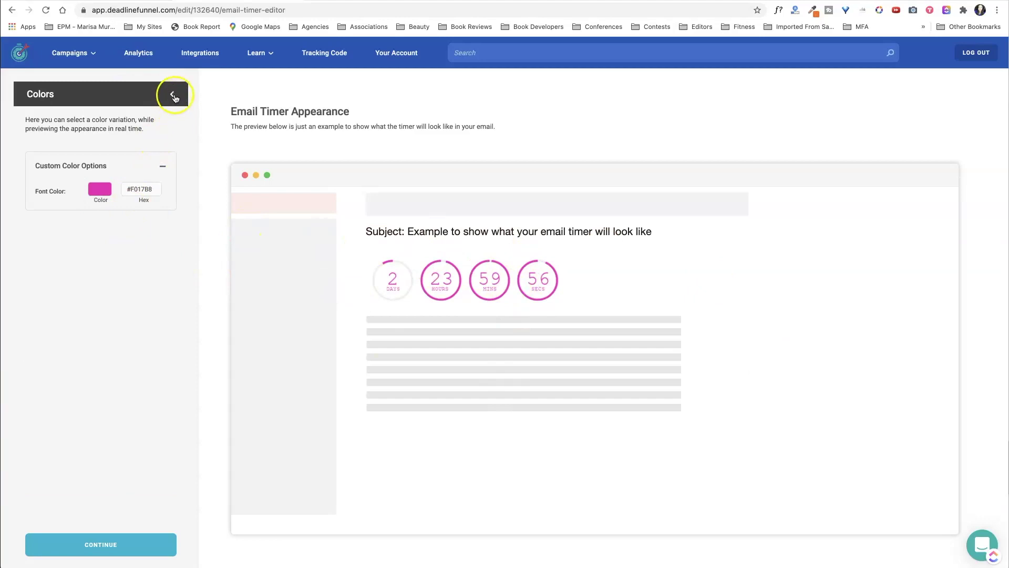
click(131, 543)
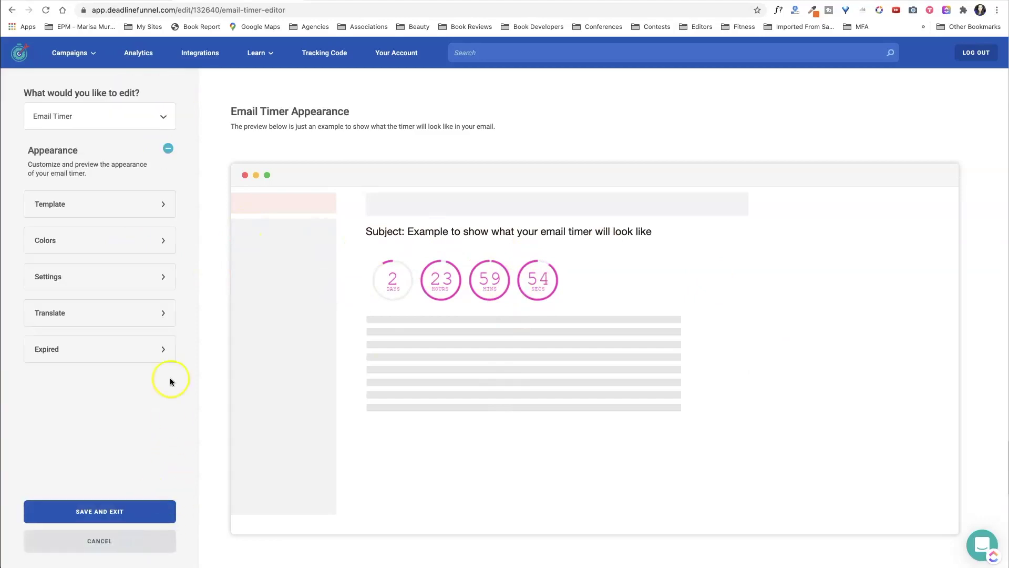
Set the timer digits font to Lato after trying Arial Black and Arial.
click(126, 270)
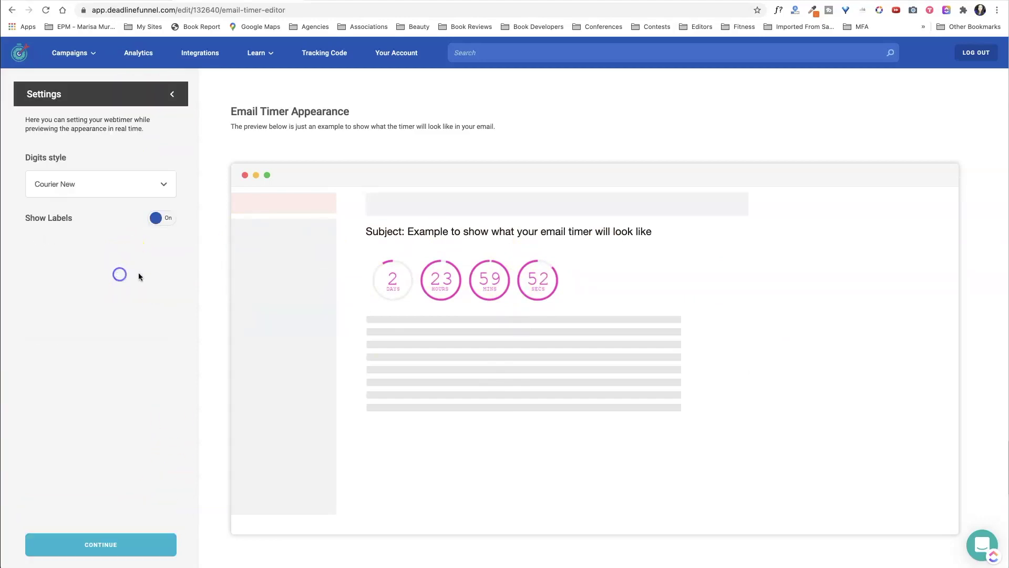
click(110, 189)
click(87, 231)
click(106, 184)
click(84, 261)
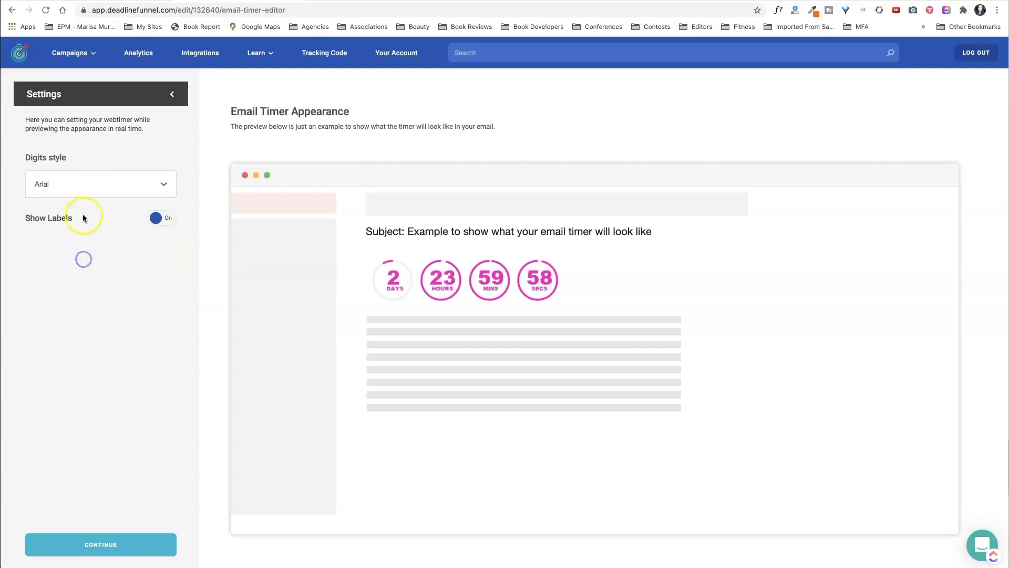
click(76, 187)
click(61, 287)
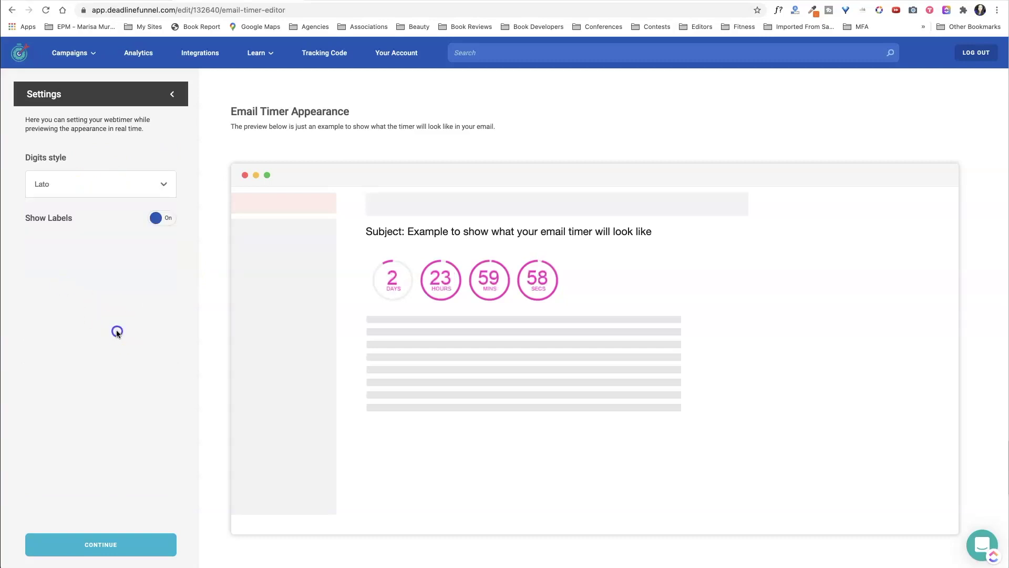
click(127, 544)
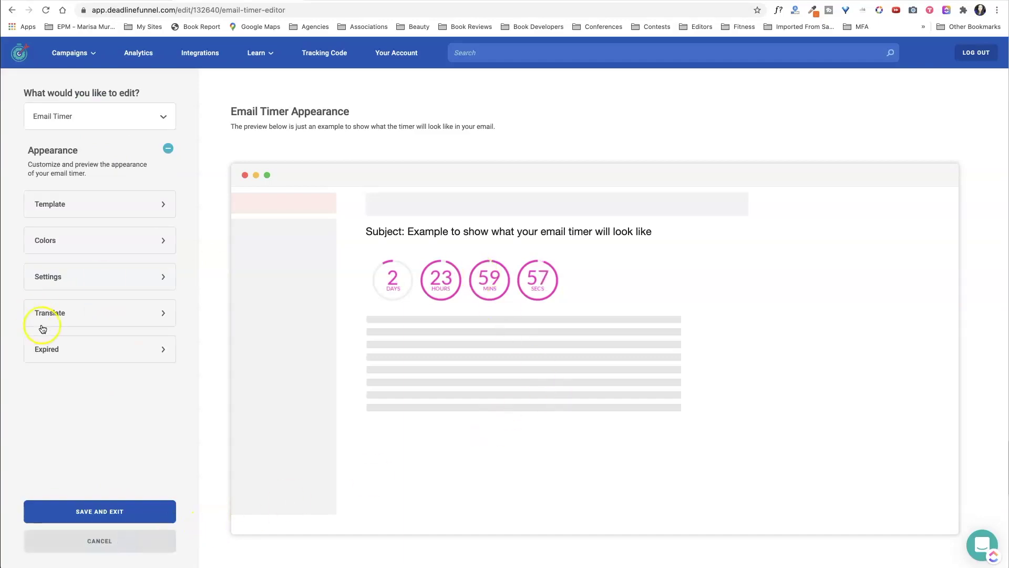
Keep the Offer Expired image and save the pink timer's appearance.
click(114, 352)
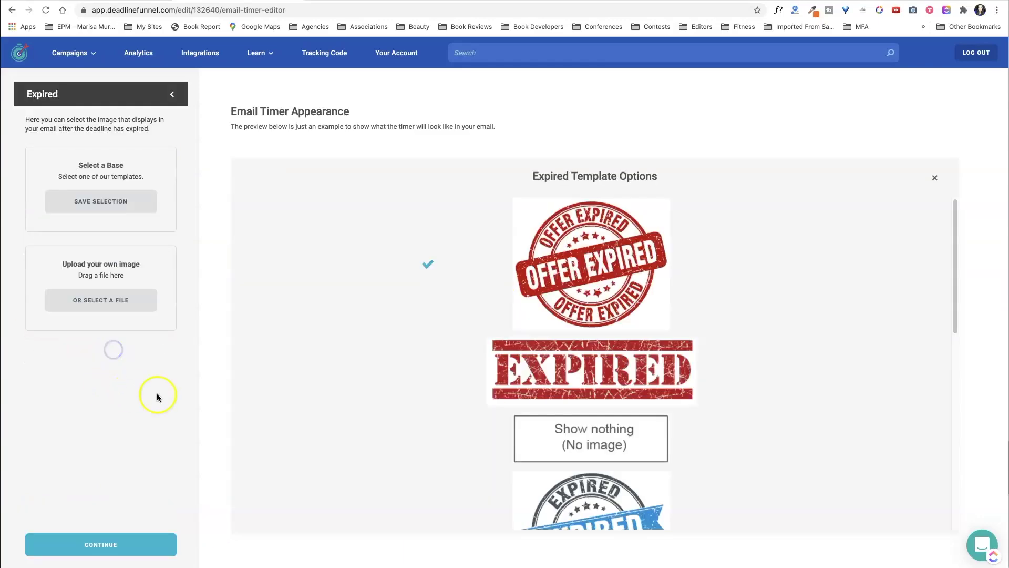
scroll(605, 315, down, 3)
scroll(566, 342, up, 3)
scroll(638, 277, down, 6)
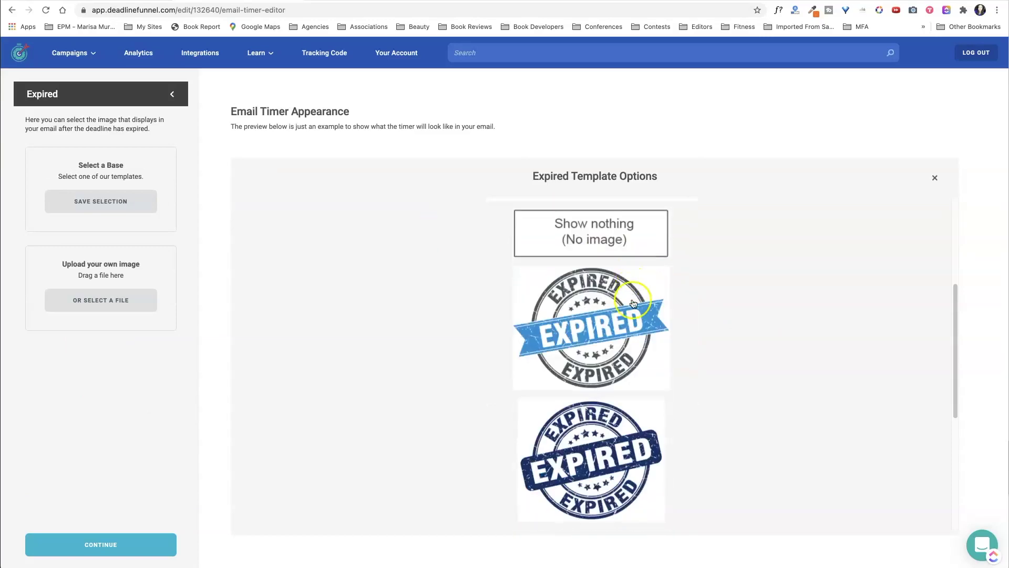
scroll(620, 341, up, 6)
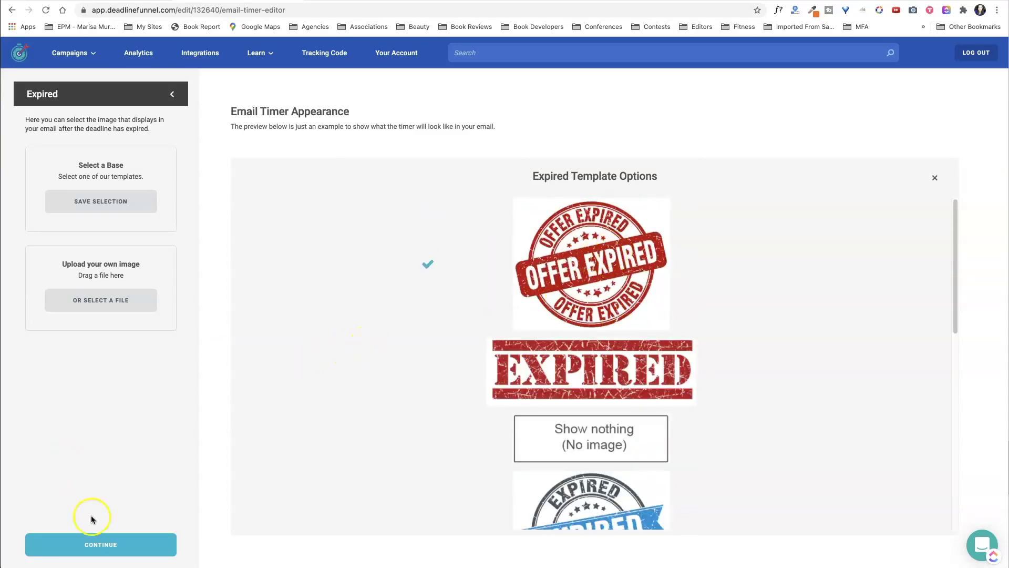
click(122, 543)
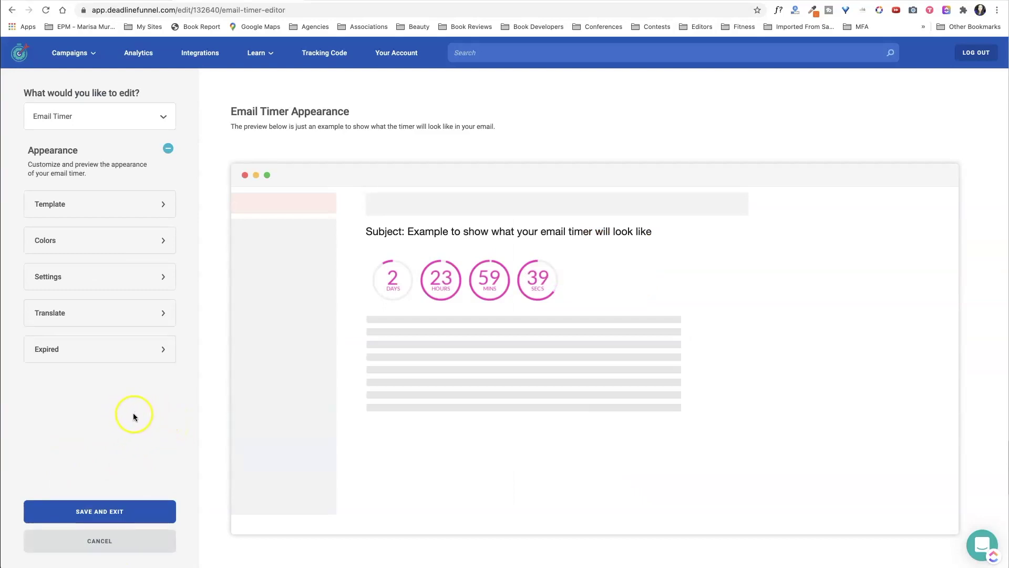
click(113, 508)
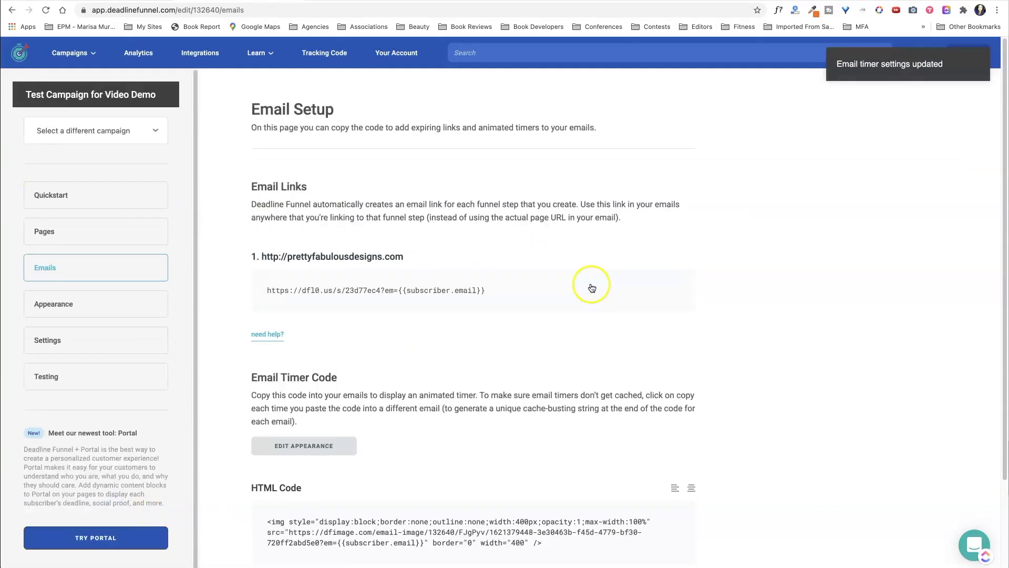
Copy the email timer's HTML code and switch to Drip's Broadcasts.
scroll(492, 331, down, 2)
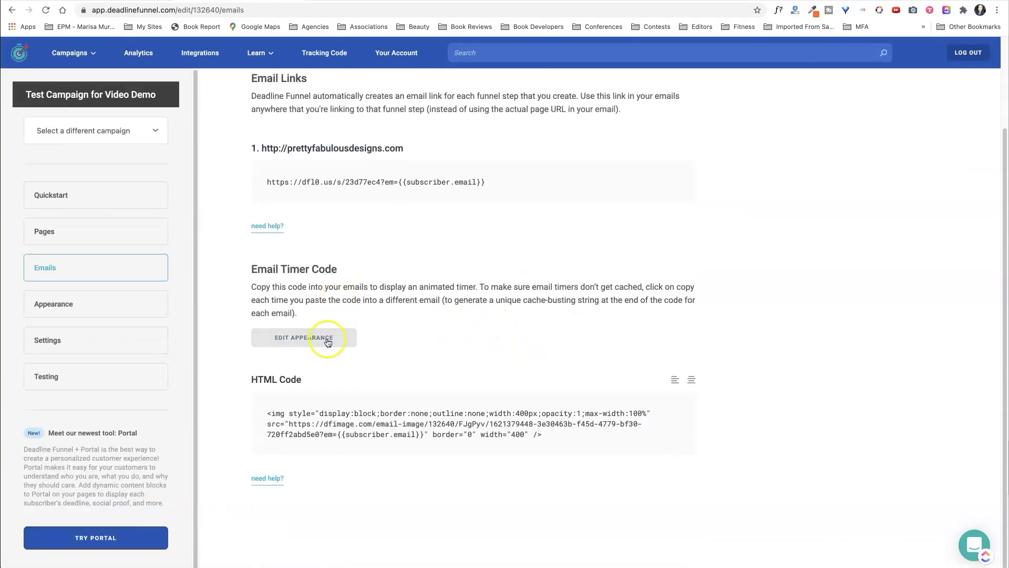
click(476, 432)
key(ctrl+Tab)
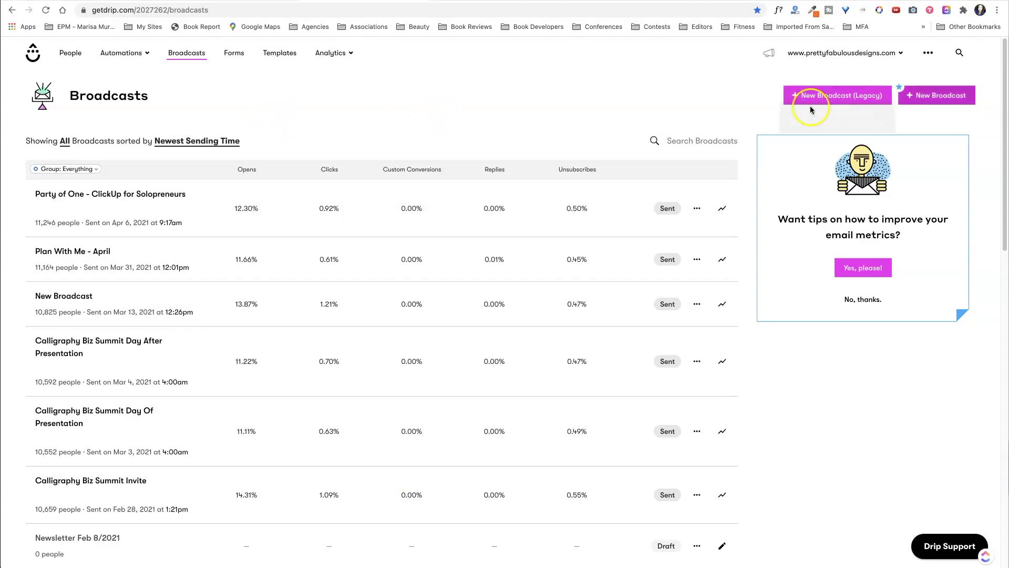
Create a legacy Text/HTML broadcast named 'Test Broadcast fo Deadline Funnel'.
click(833, 95)
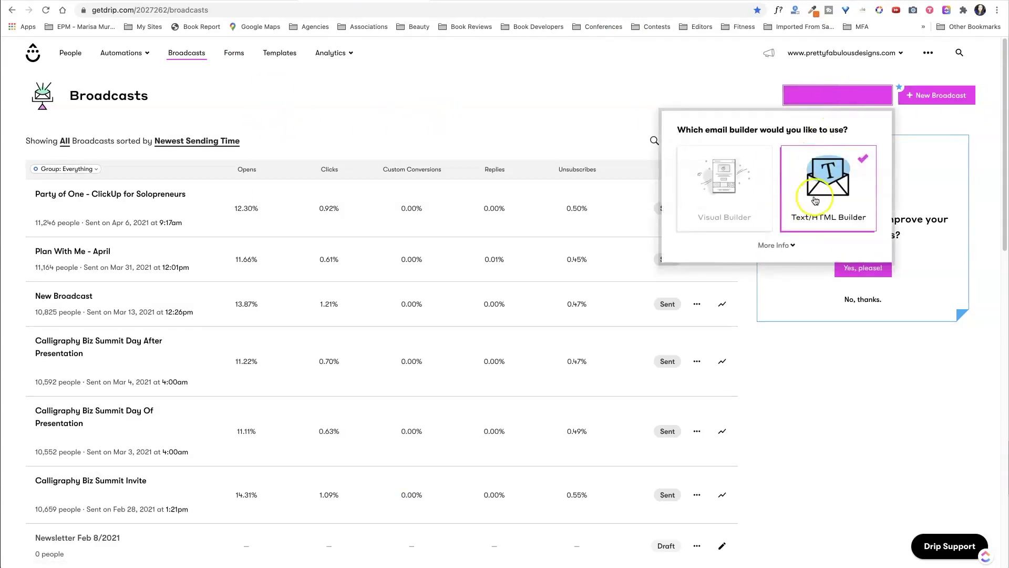
click(822, 226)
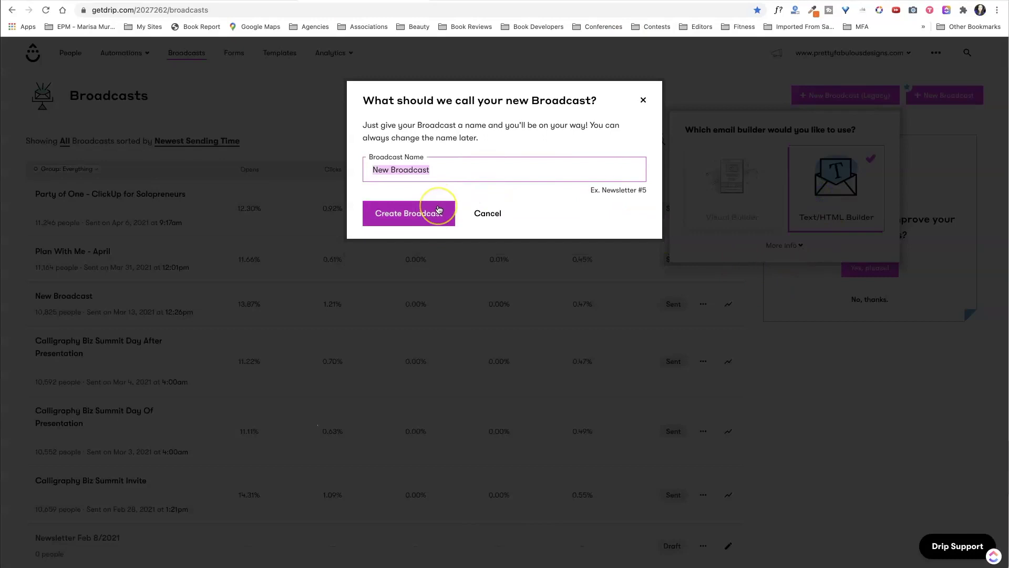
text(Test)
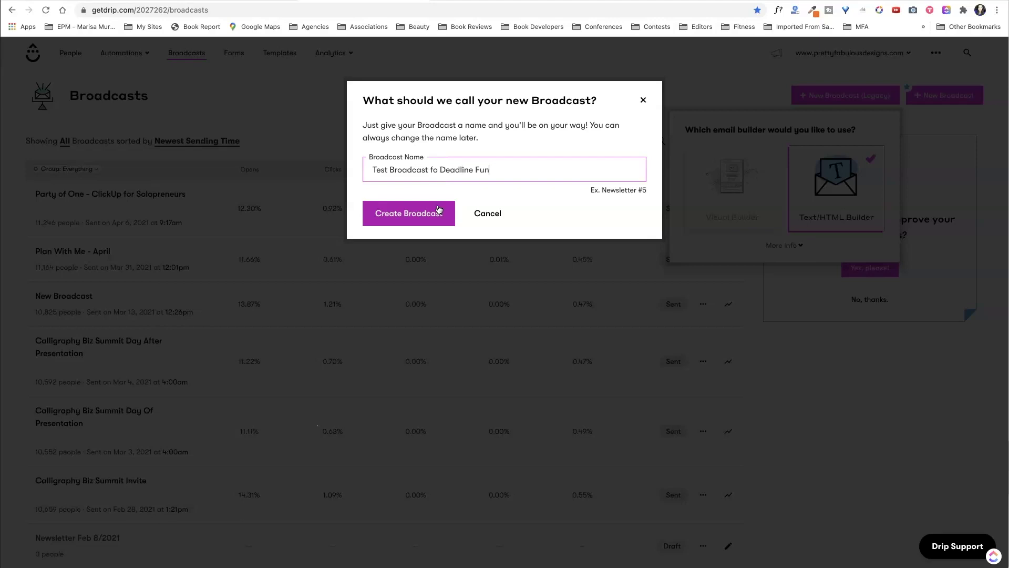
click(444, 214)
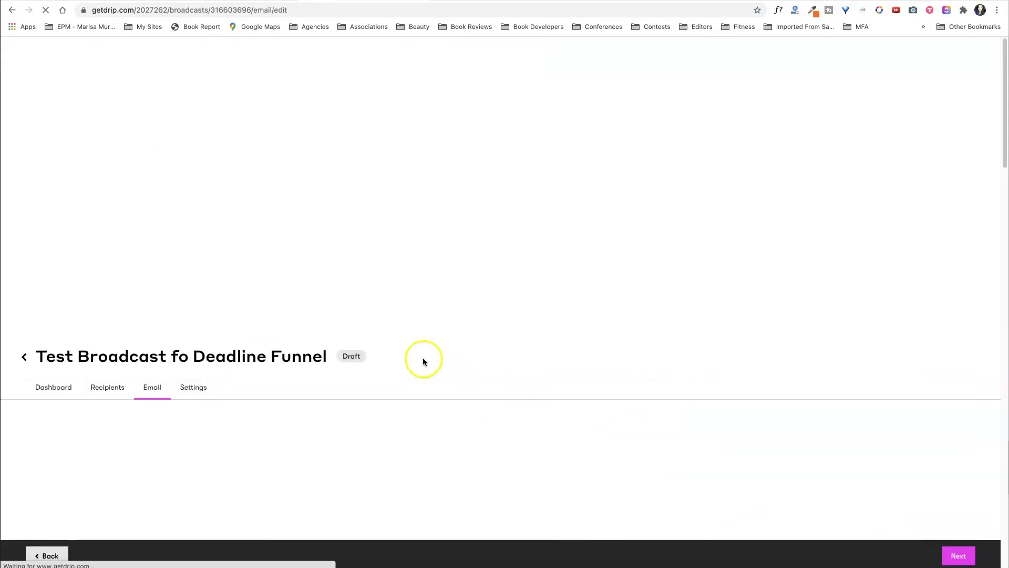
Correct the email subject to 'Test Broadcast for Deadline Funnel'.
click(106, 194)
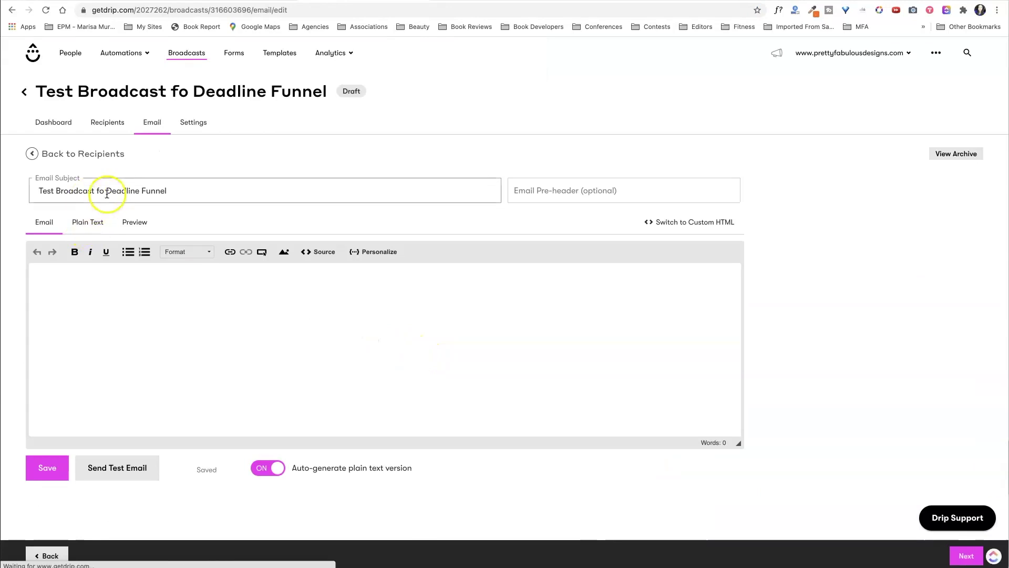
text(r)
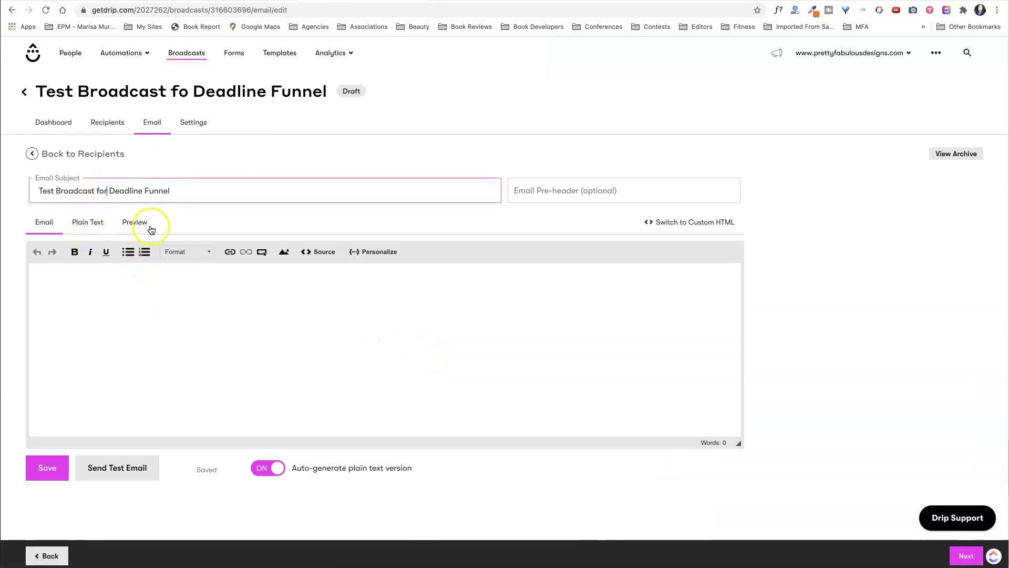
click(184, 302)
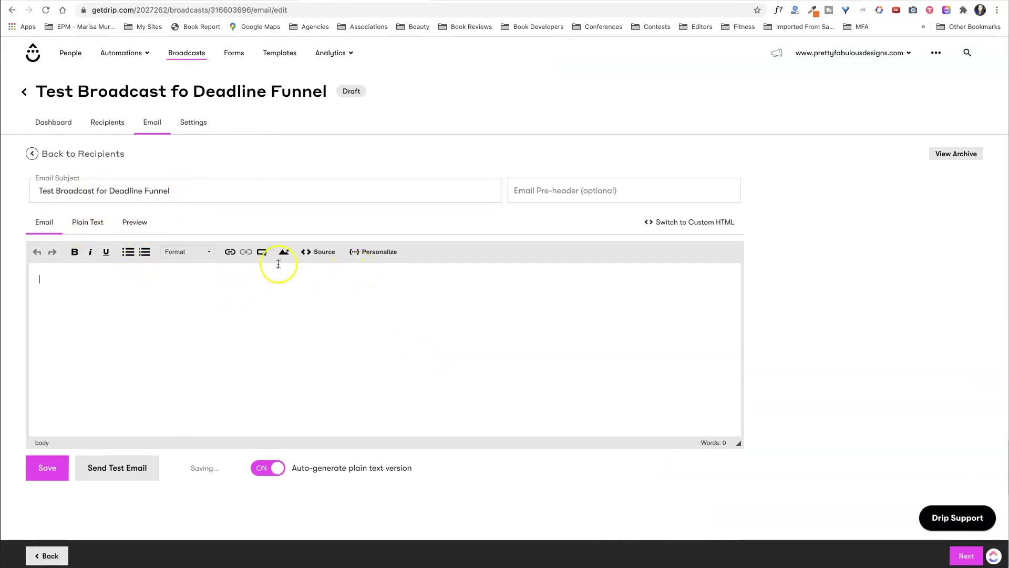
Paste the timer HTML code into the body's Source view and return to the visual editor.
click(318, 255)
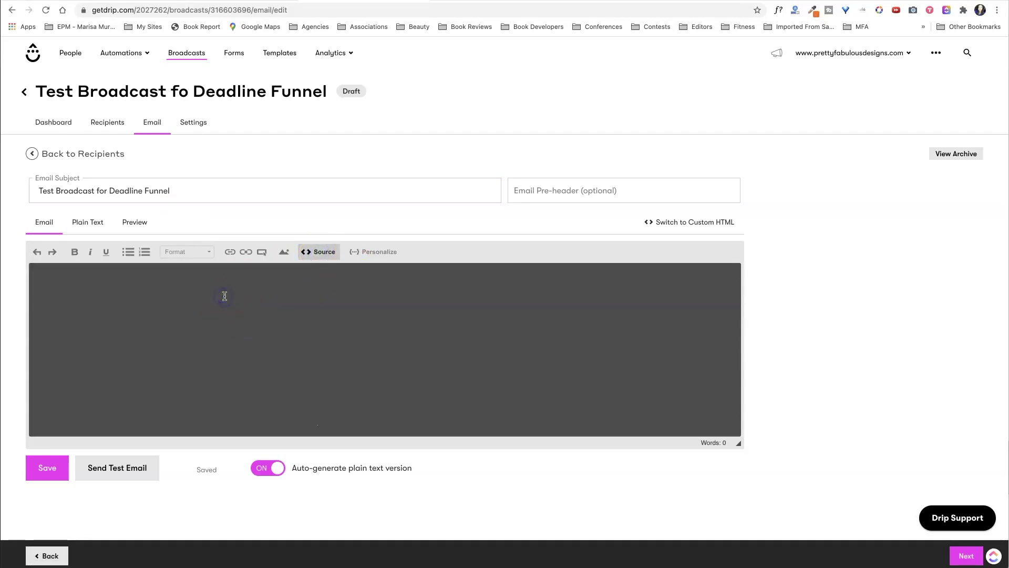
key(super+v)
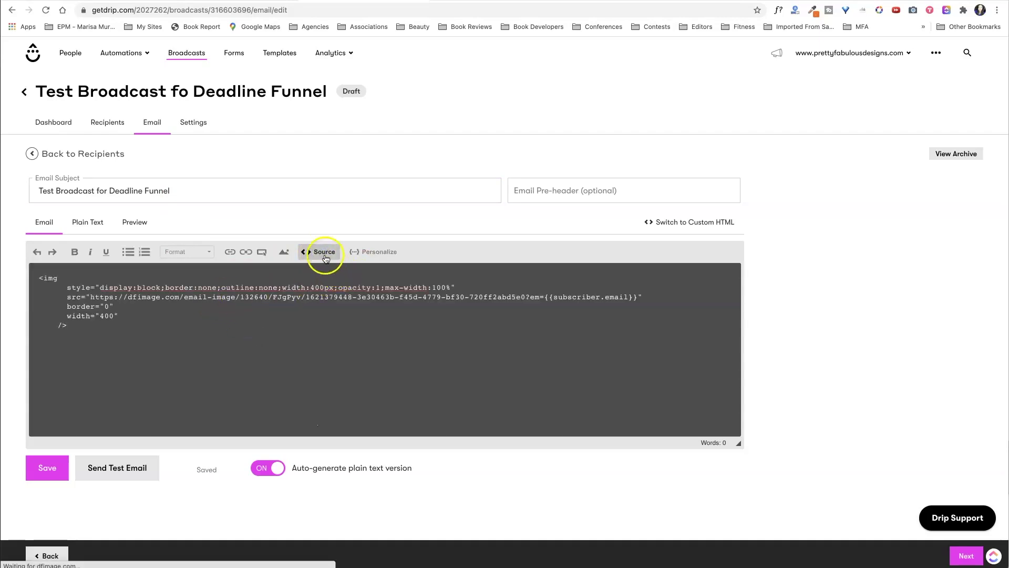
key(ctrl+Tab)
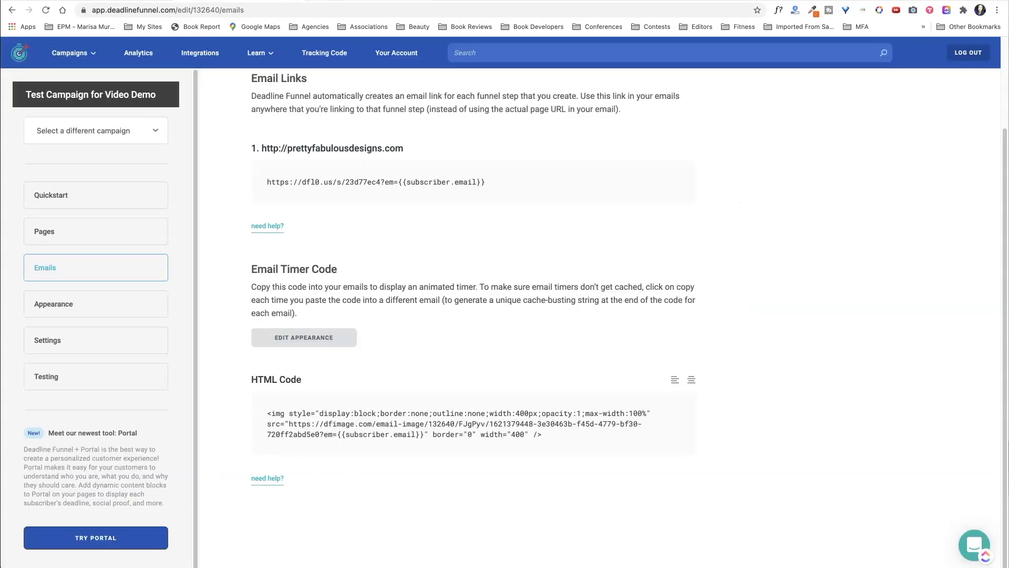
key(ctrl+shift+Tab)
click(320, 252)
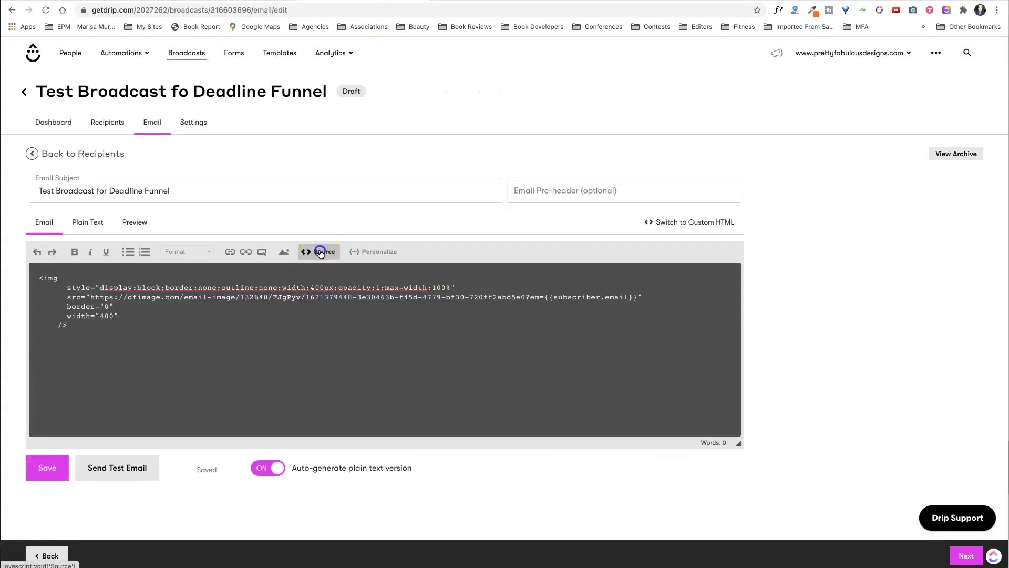
click(278, 302)
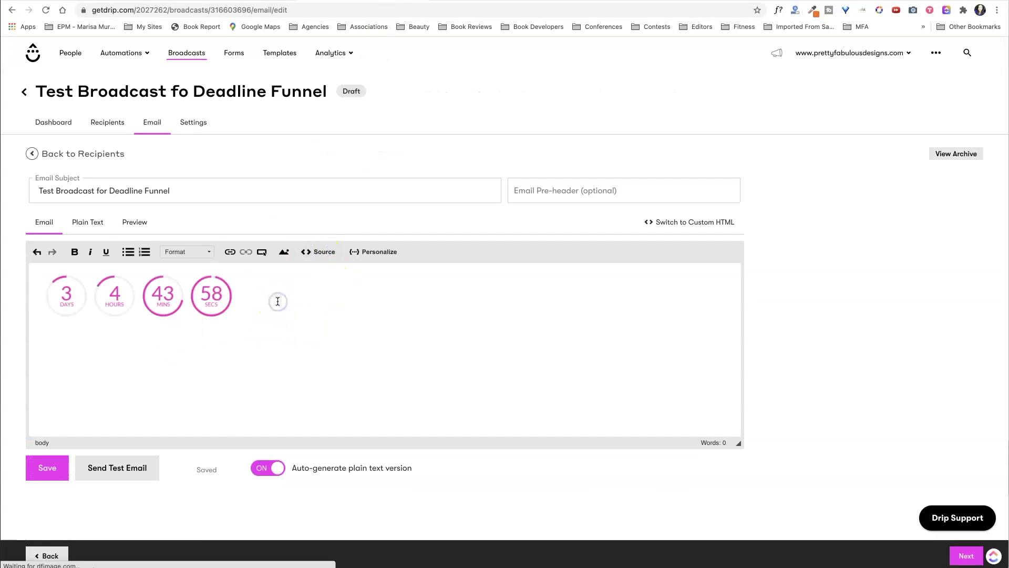
key(super+a)
Add 'Hurry - don't delay - buy now' below the timer and paste a second timer after it.
click(338, 321)
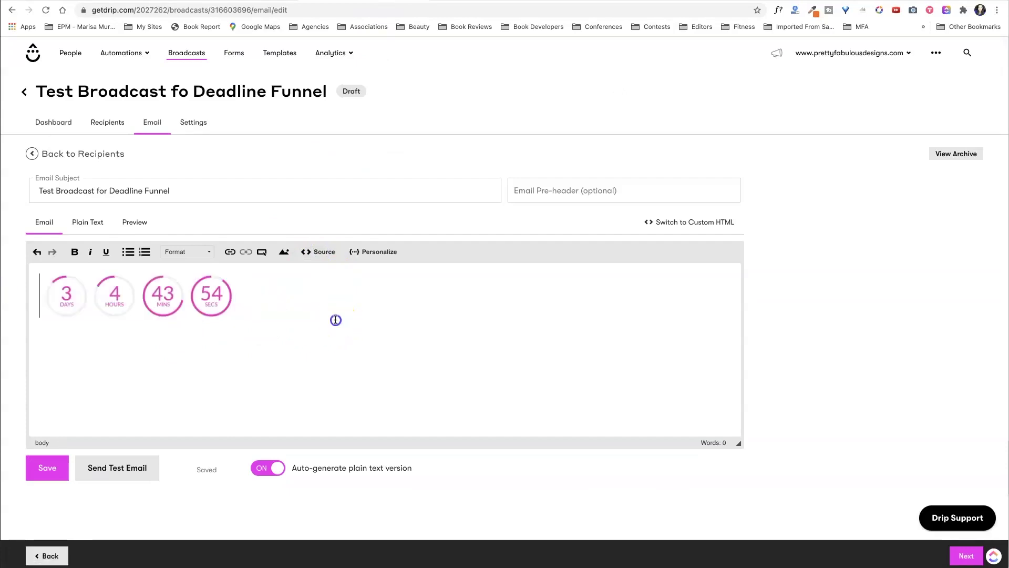
click(282, 310)
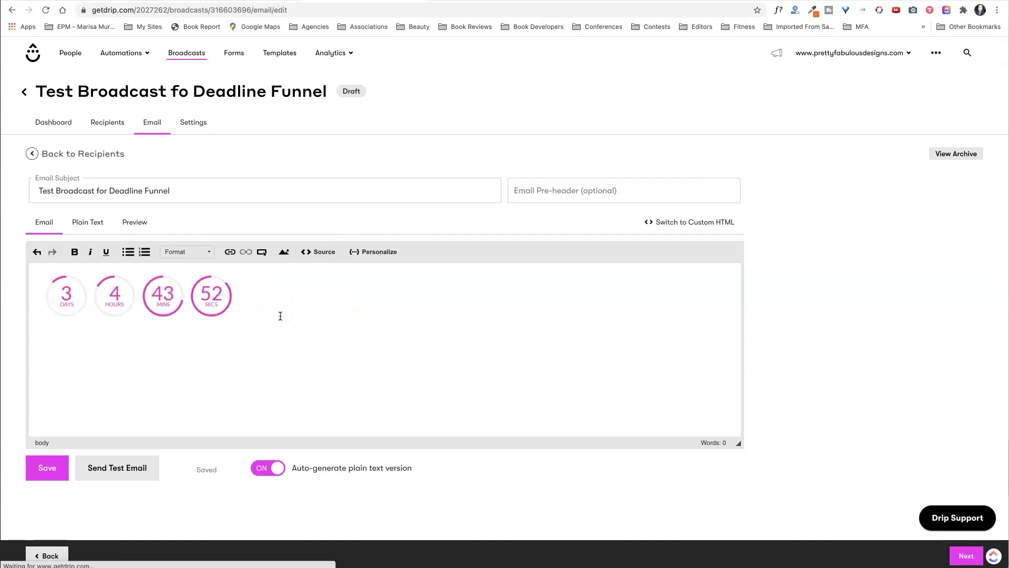
key(Return)
text(Hurry - don't delay - buy now)
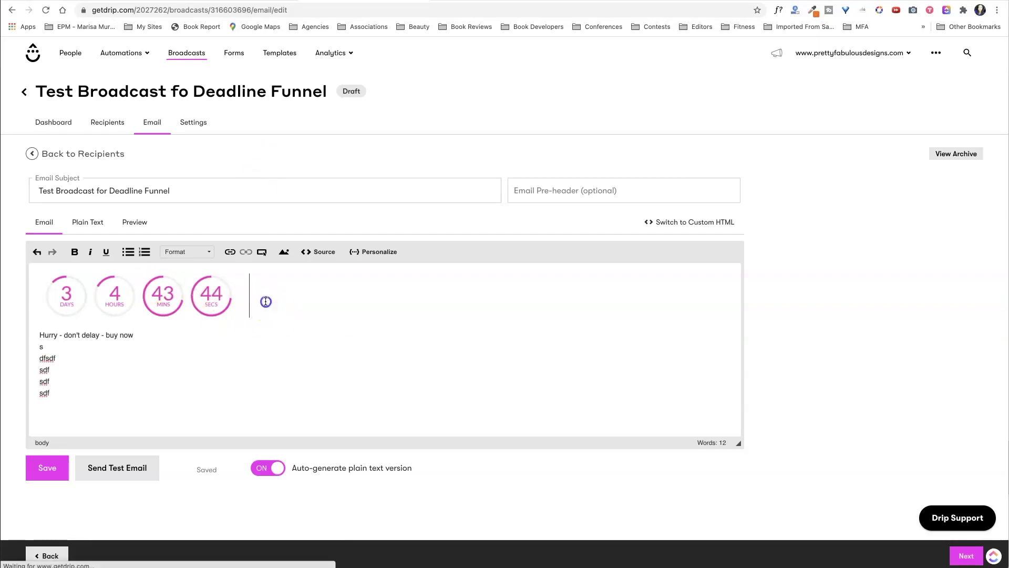
drag(264, 299, 58, 293)
click(46, 415)
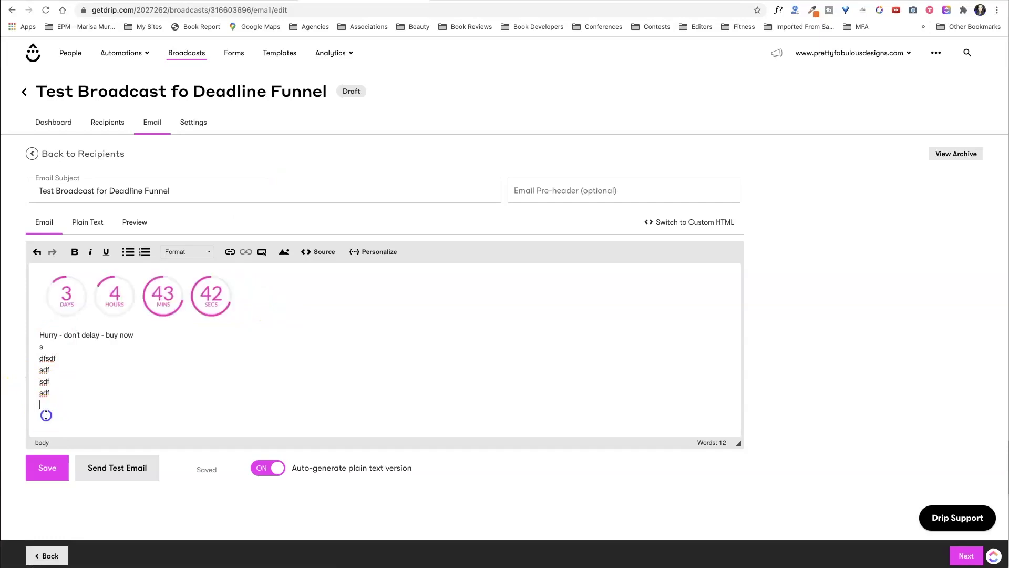
key(ctrl+v)
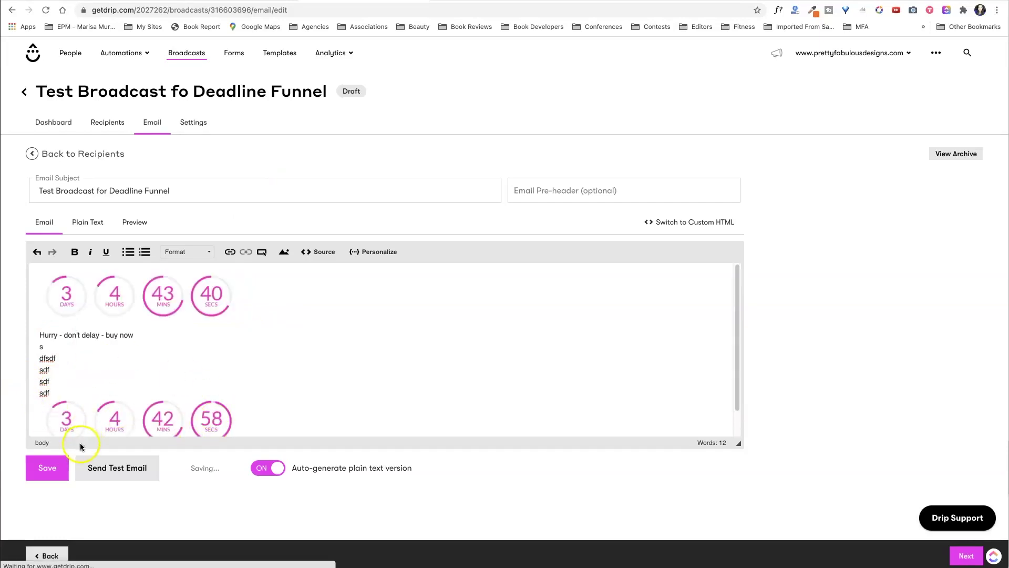
Save the broadcast email, reload to verify it, then switch to MailerLite.
click(51, 467)
scroll(231, 429, down, 1)
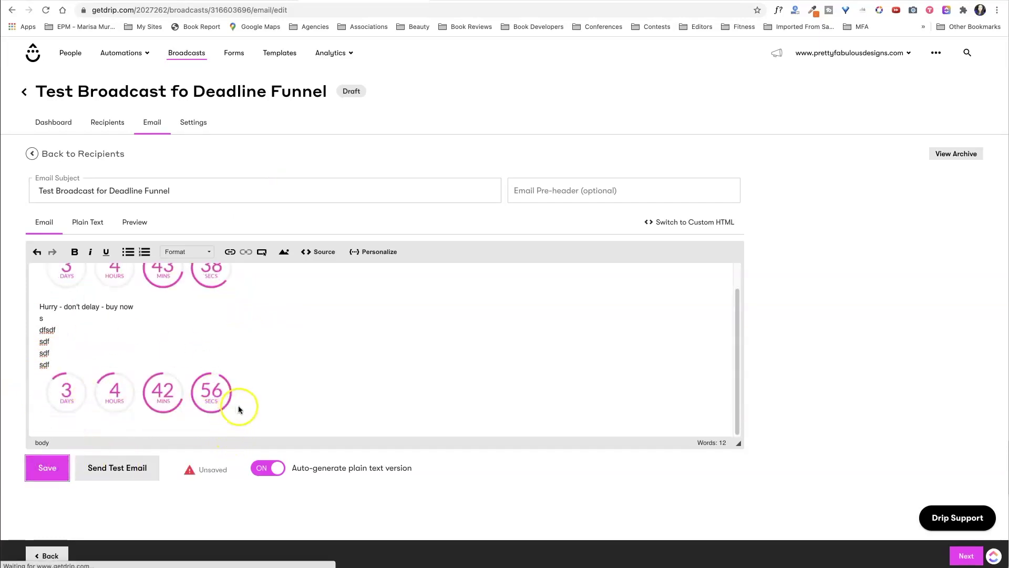
click(47, 468)
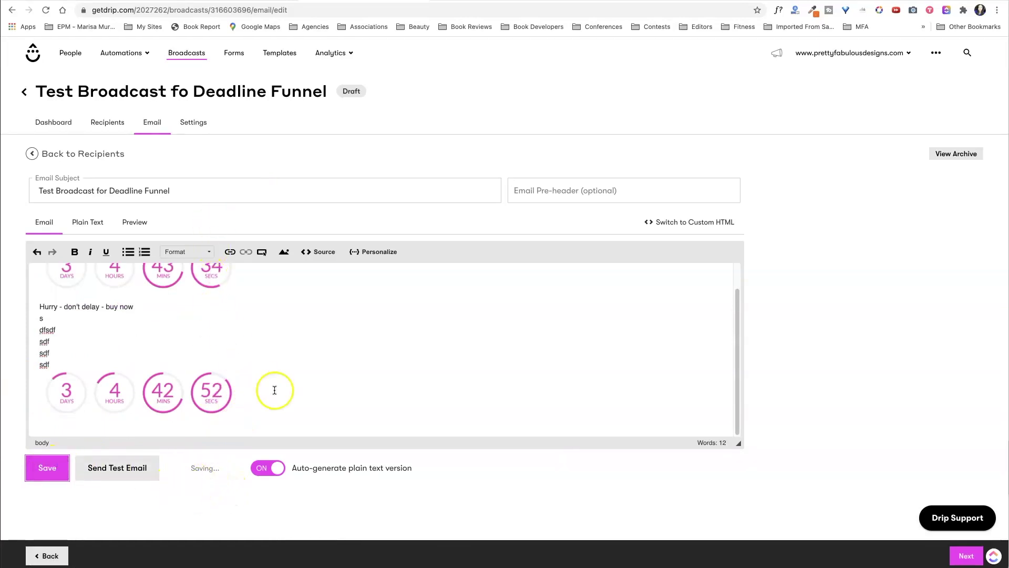
scroll(131, 323, up, 1)
click(251, 311)
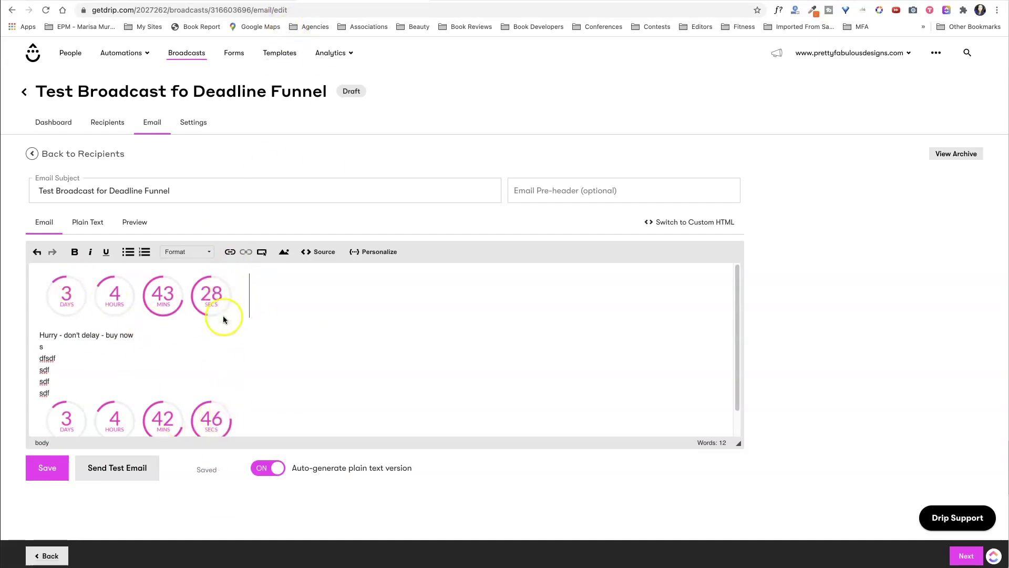
click(47, 12)
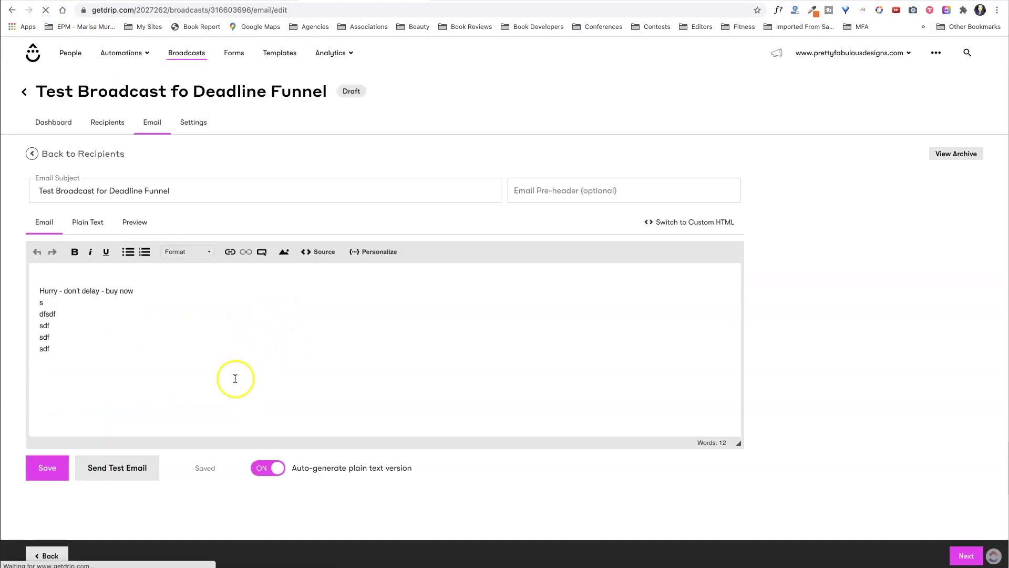
scroll(226, 368, down, 1)
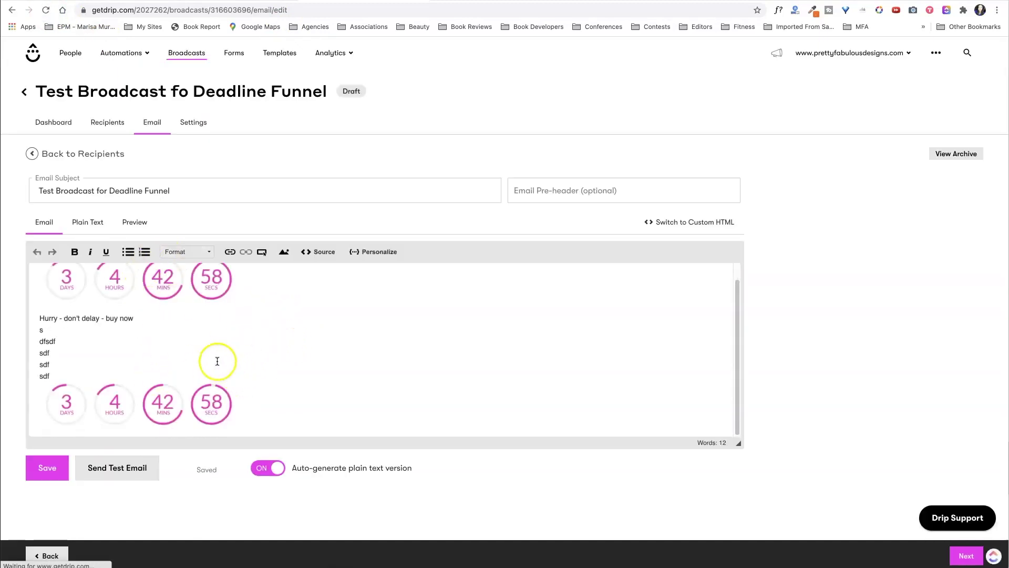
scroll(263, 337, up, 1)
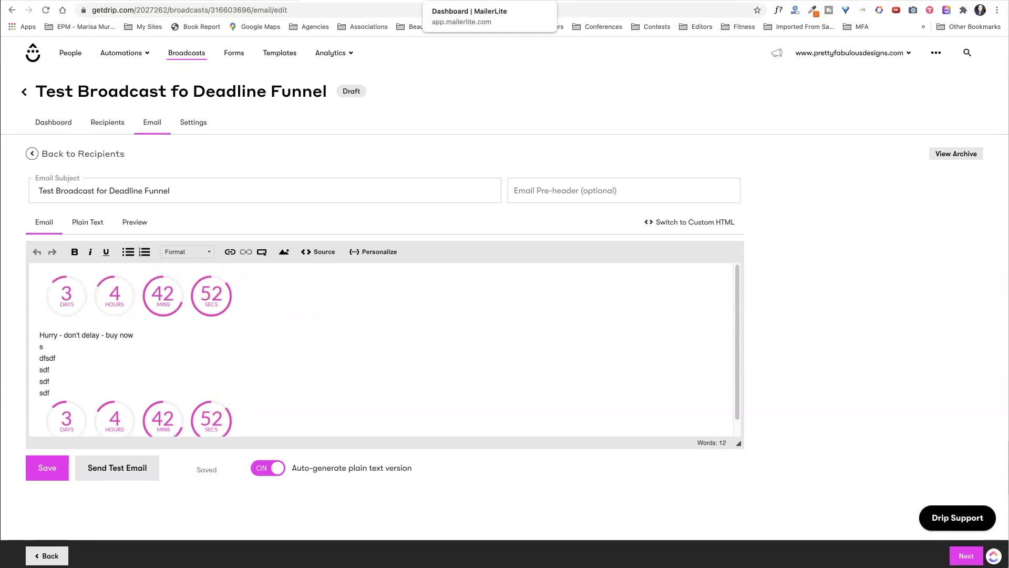
key(ctrl+Tab)
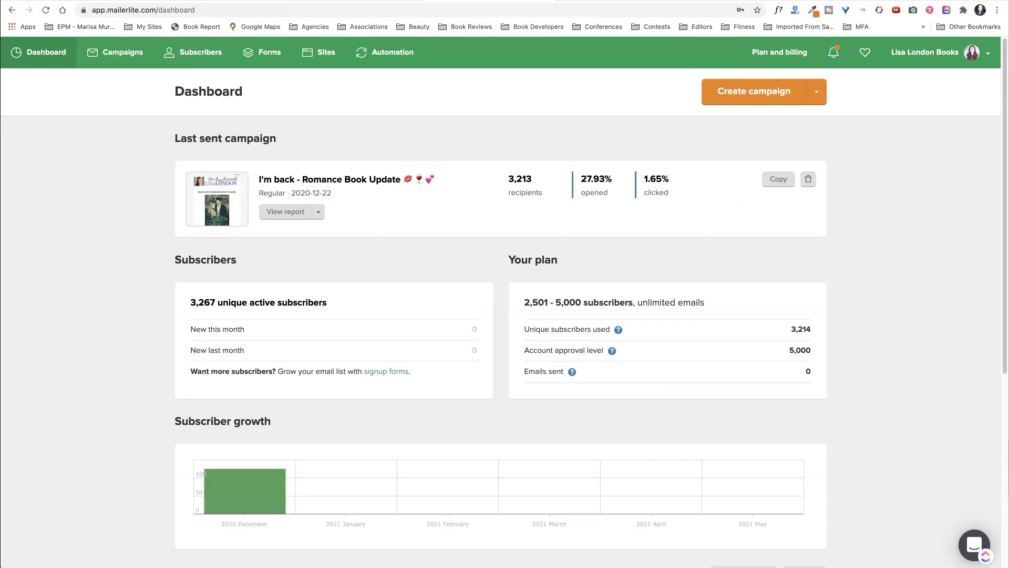
Create a regular campaign 'Test for DF' using the Drag & drop editor.
click(815, 92)
click(782, 111)
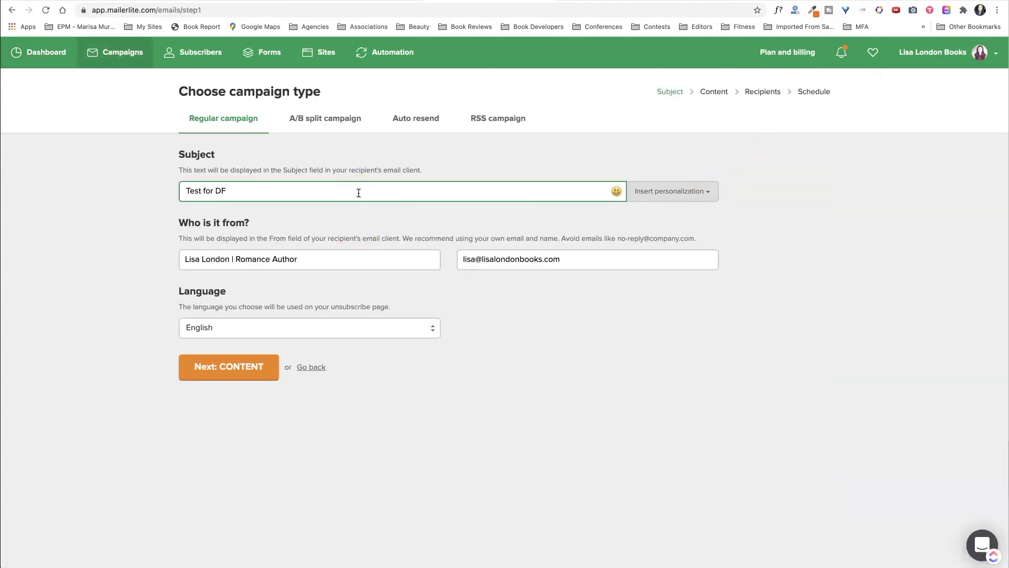
click(230, 368)
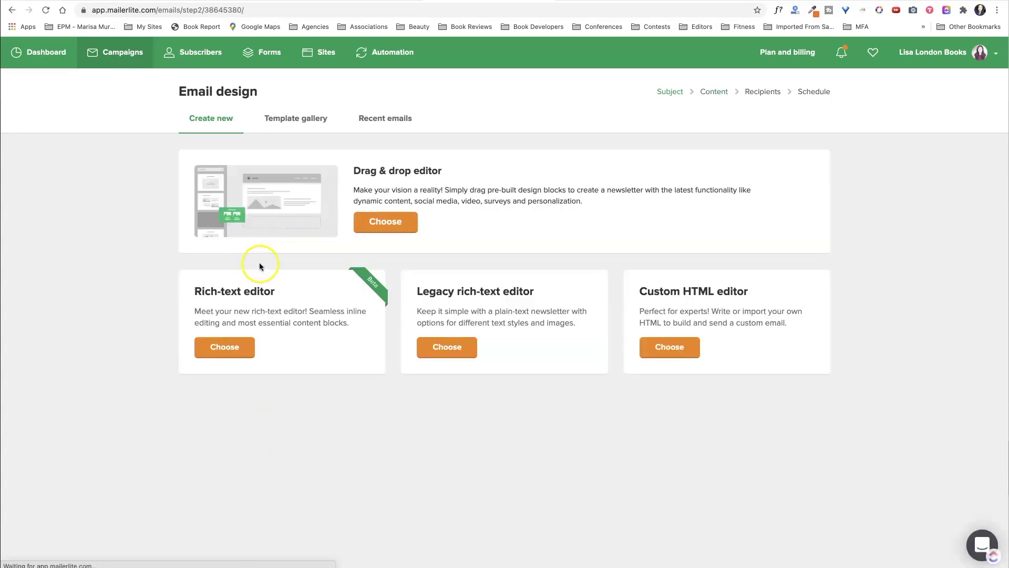
click(398, 221)
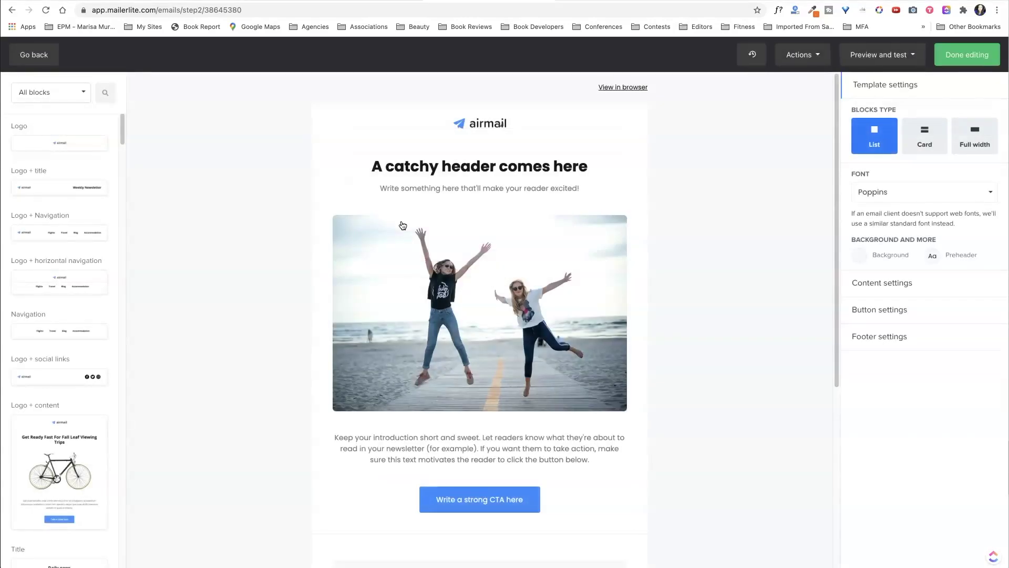
Open the intro text block in HTML view and delete its paragraph code.
scroll(478, 405, down, 5)
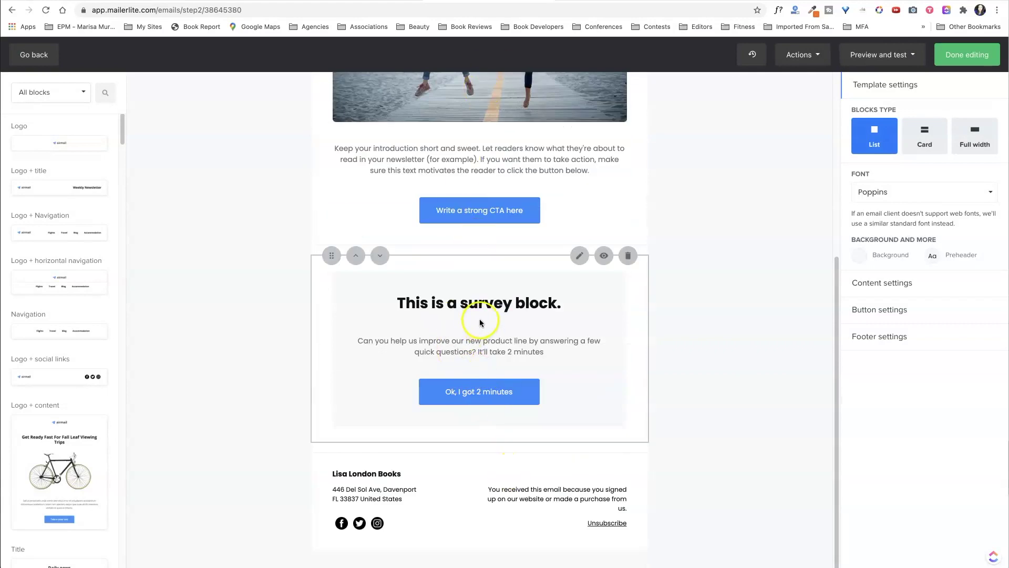
scroll(481, 314, up, 5)
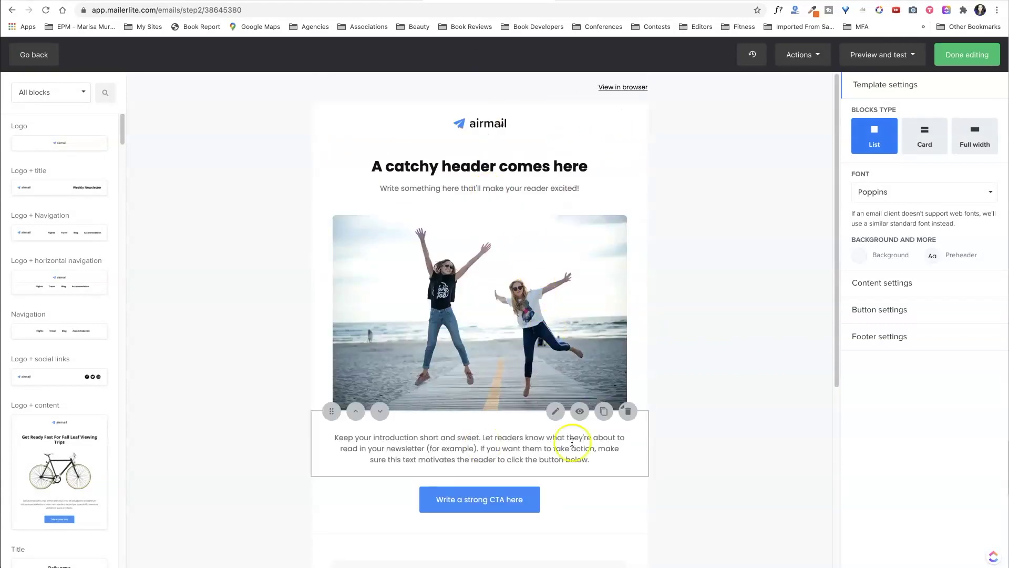
click(526, 459)
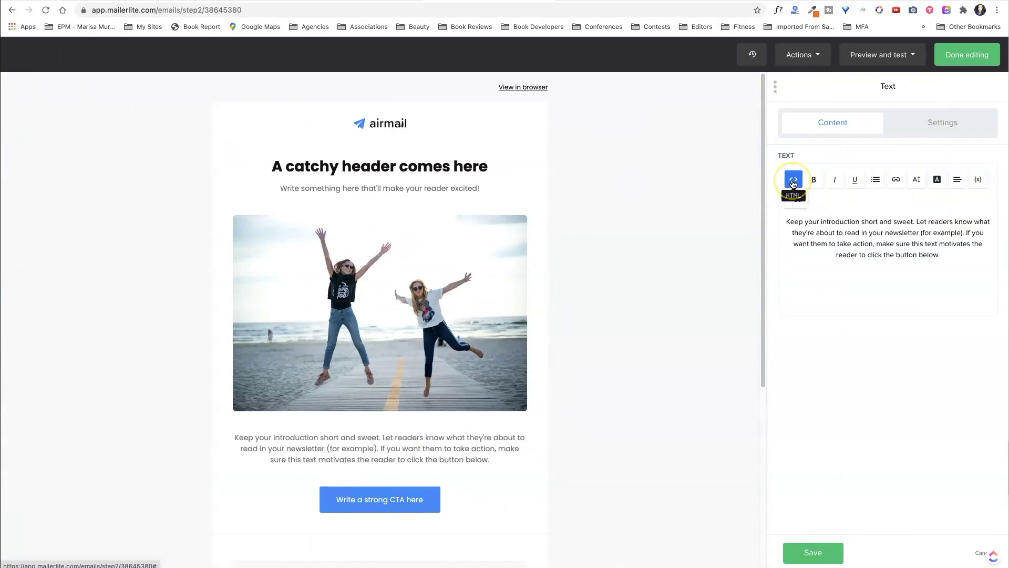
click(956, 257)
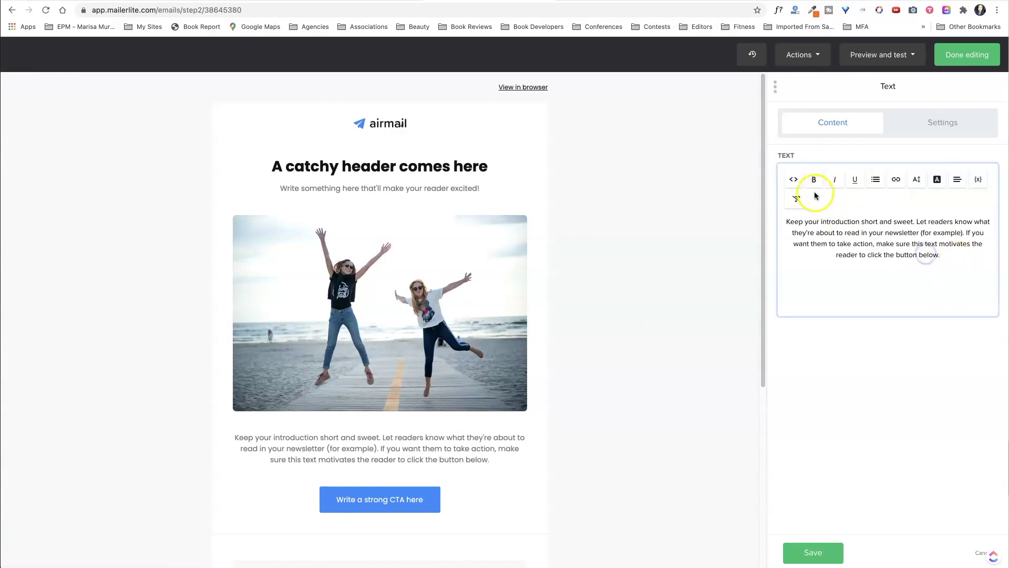
click(792, 179)
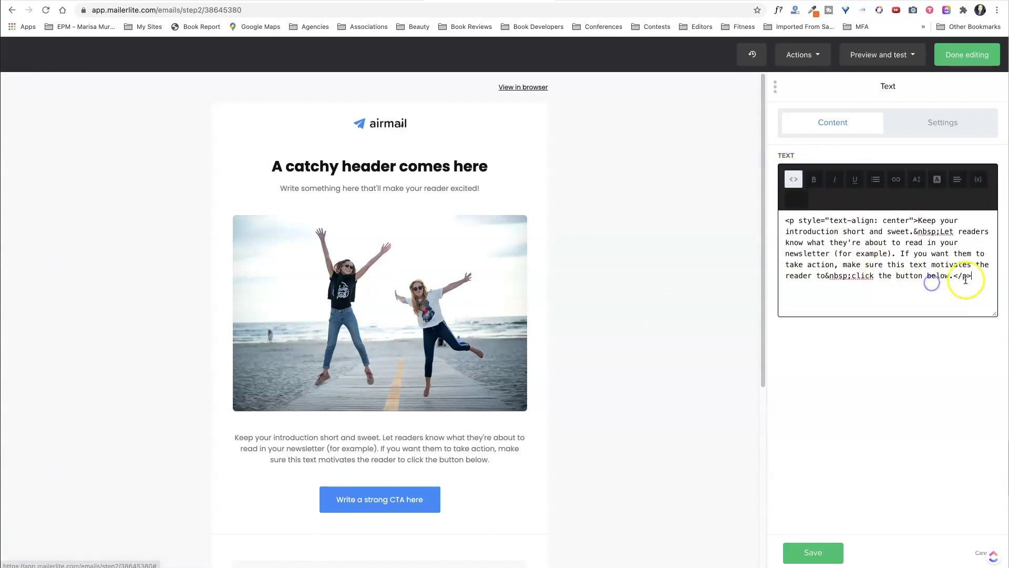
click(883, 263)
drag(973, 277, 782, 210)
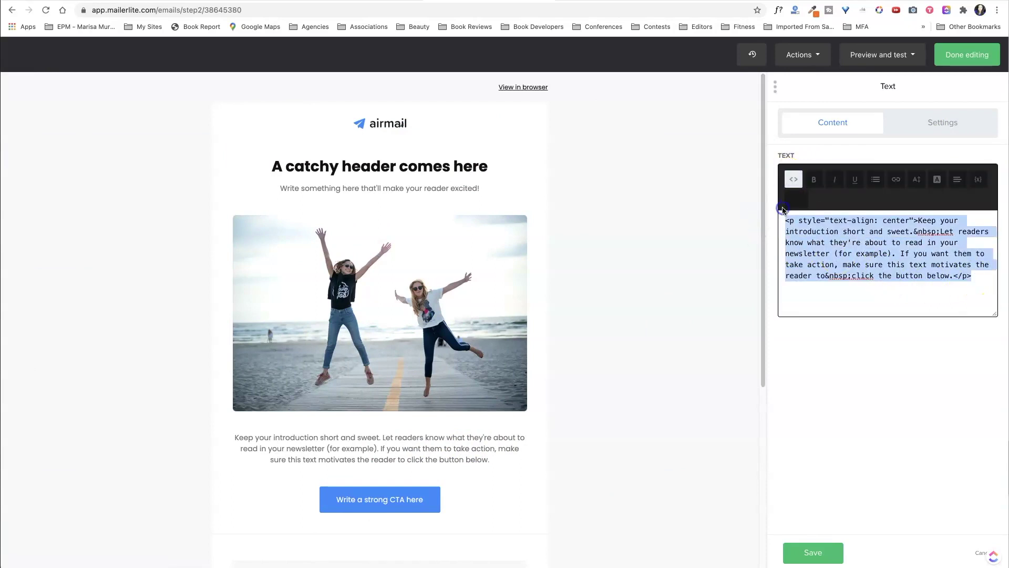
key(BackSpace)
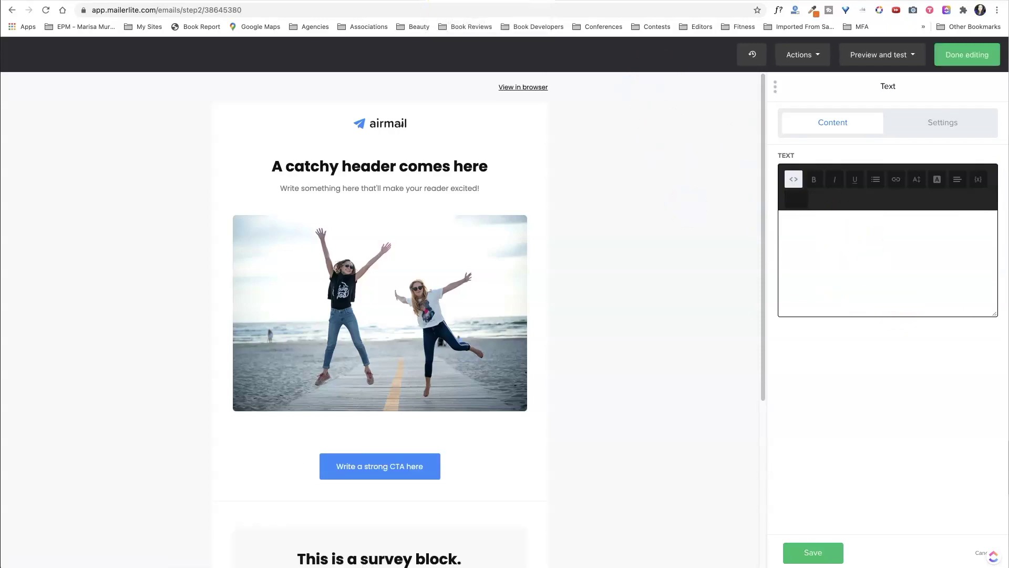
Copy the Deadline Funnel email timer HTML, paste it into the empty text block and save.
click(178, 2)
click(423, 424)
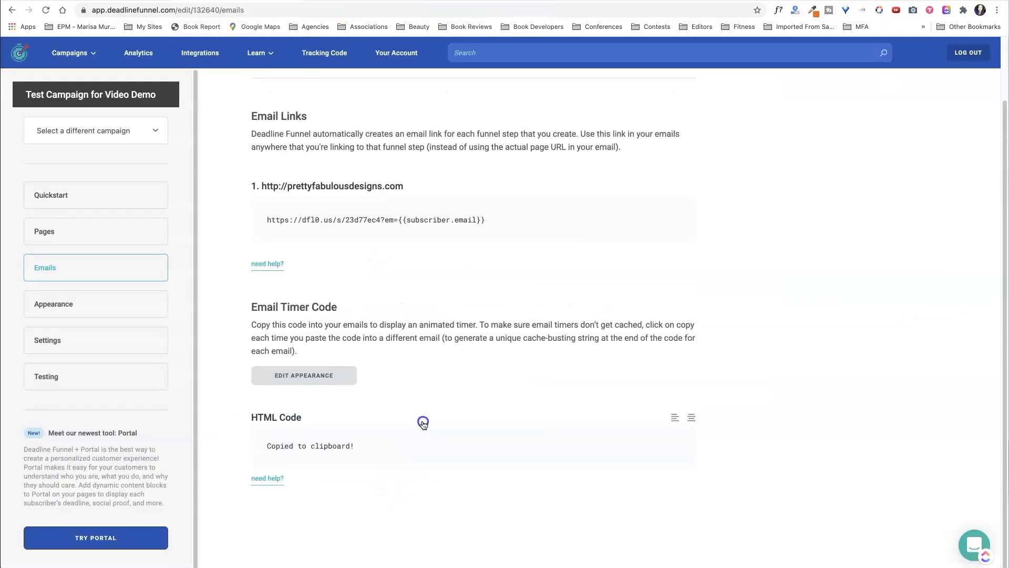
key(ctrl+shift+Tab)
click(869, 228)
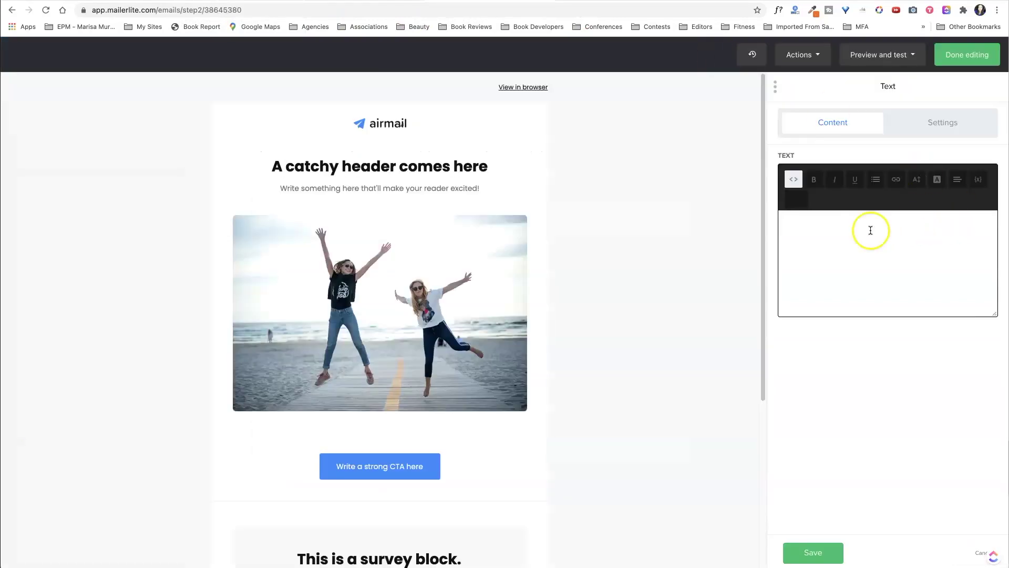
key(ctrl+v)
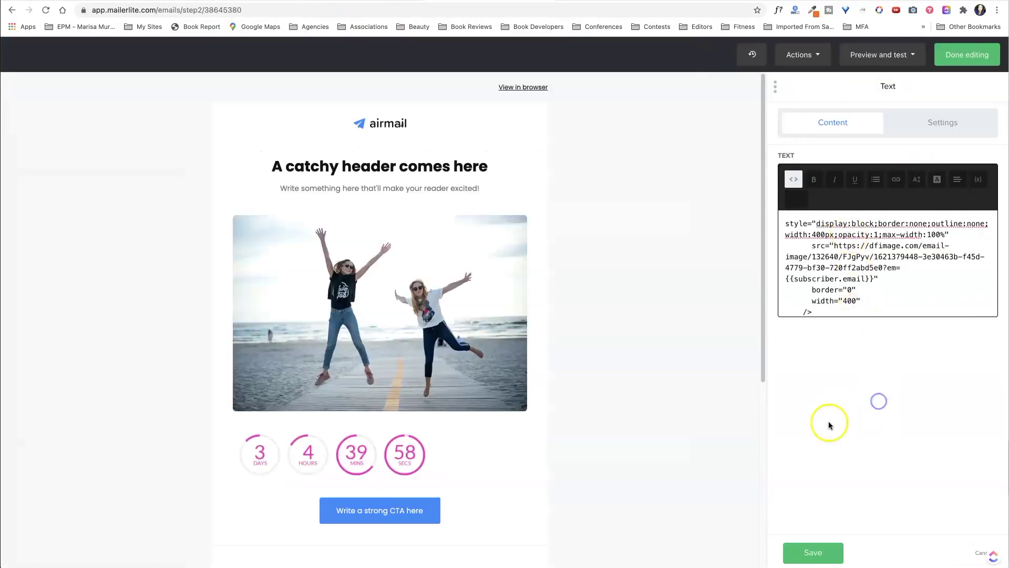
click(814, 552)
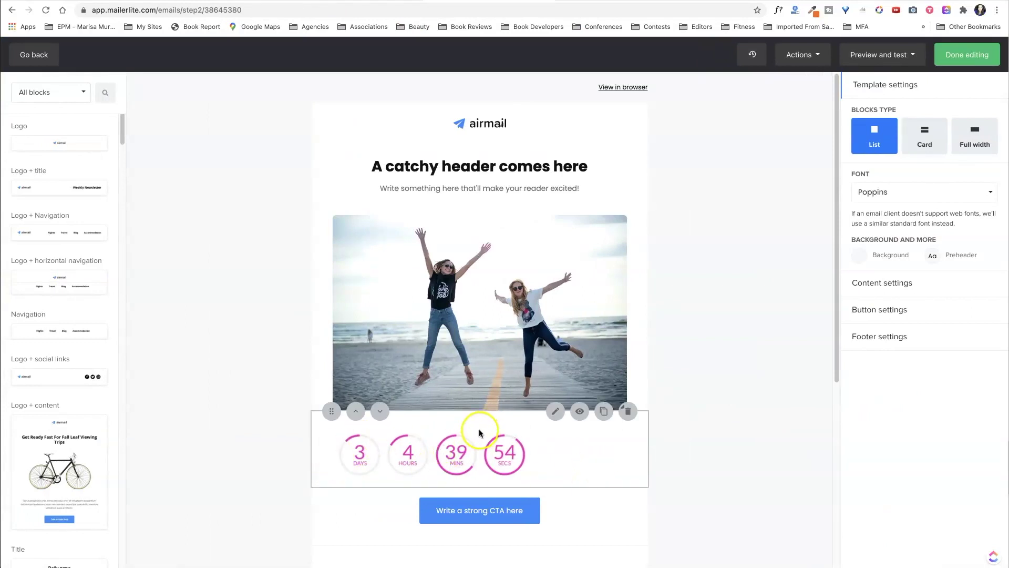
Edit the timer block's raw HTML to add <center> tags and save it.
click(546, 454)
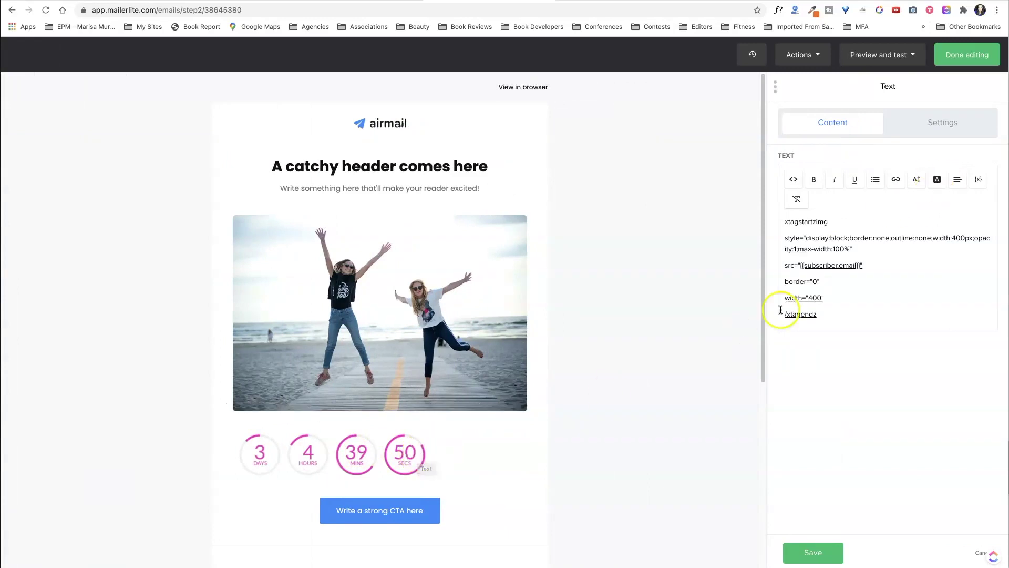
click(845, 297)
click(843, 324)
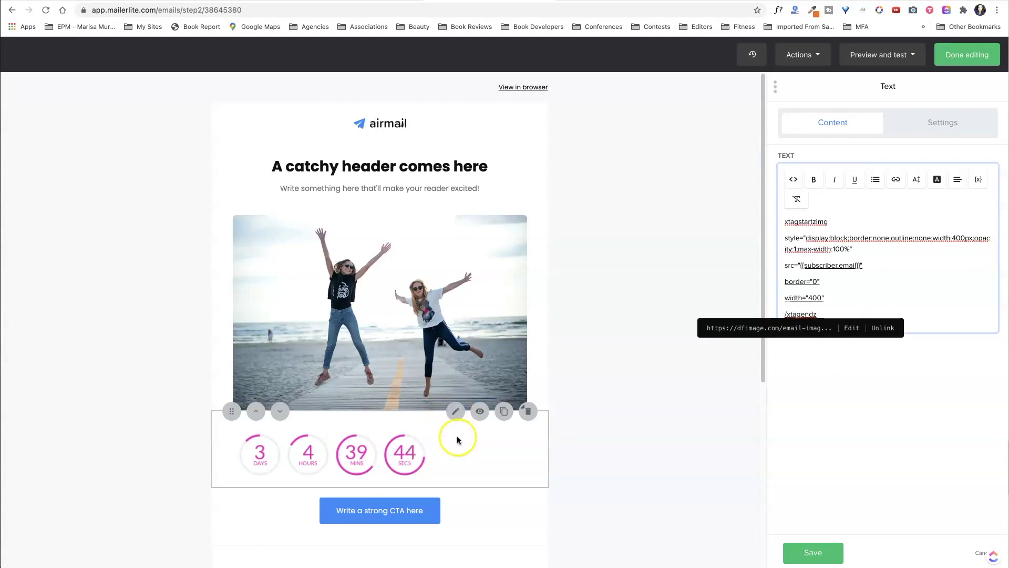
click(903, 289)
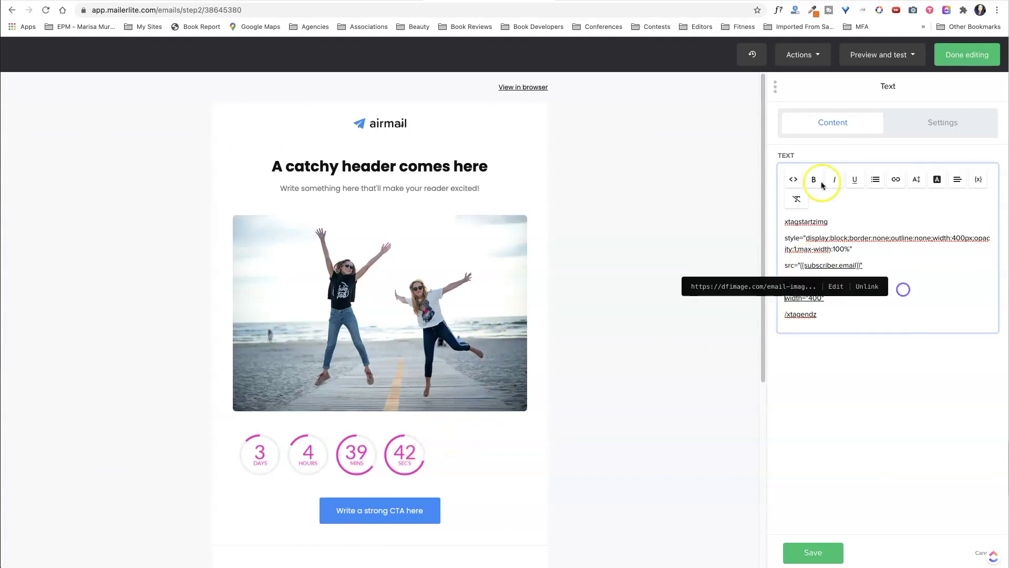
click(793, 180)
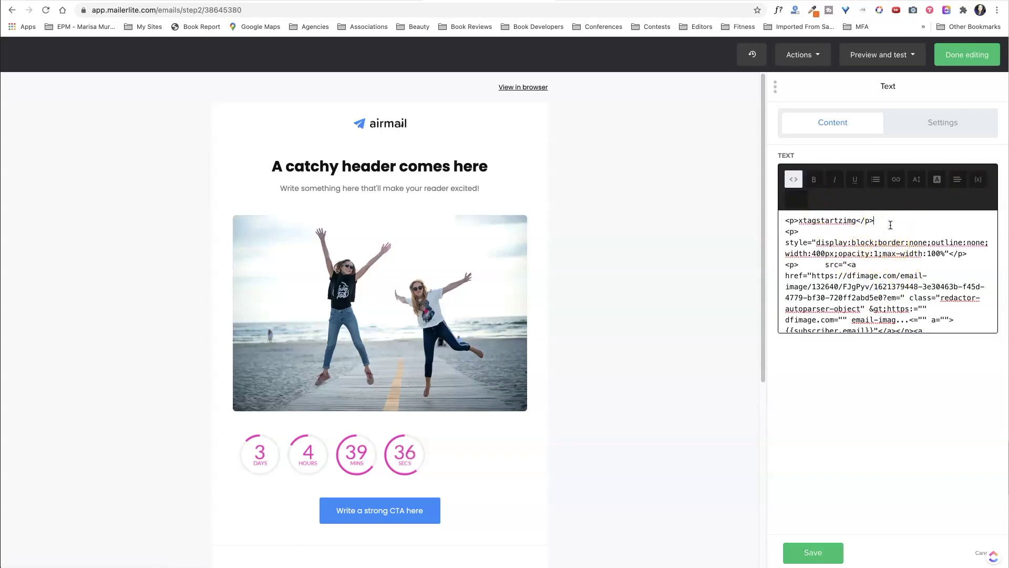
text(<center)
text(>)
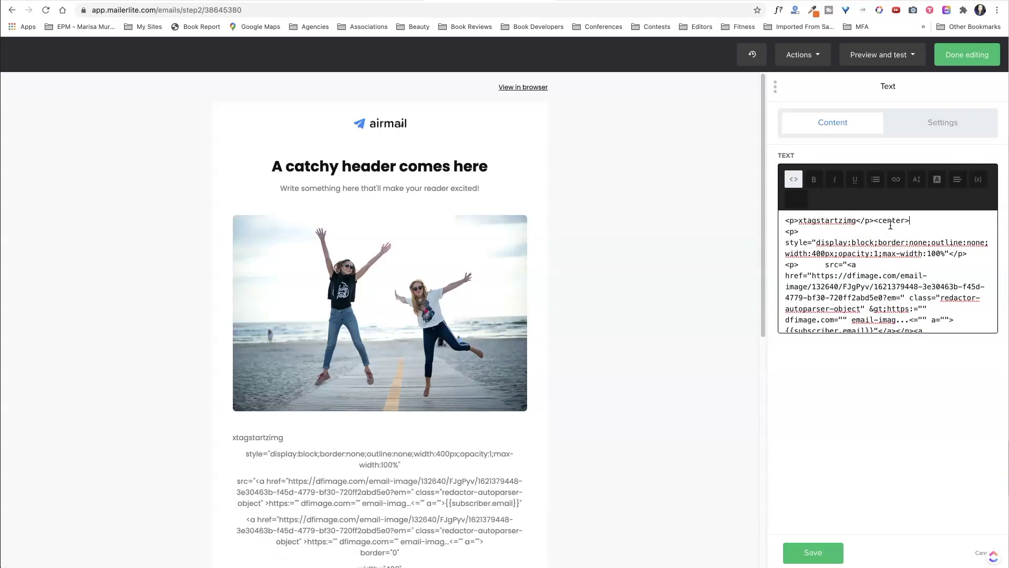
scroll(900, 225, down, 5)
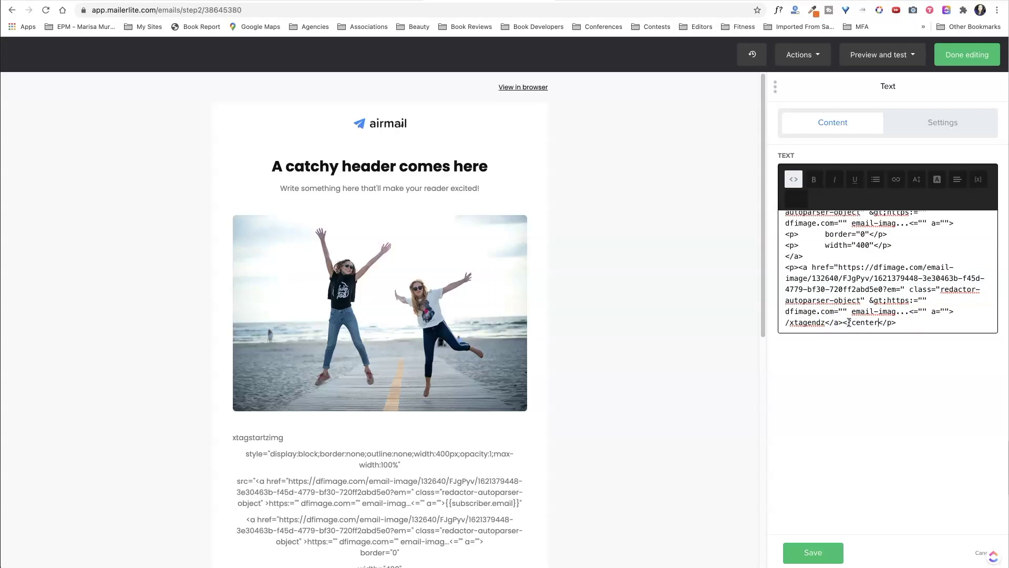
click(818, 555)
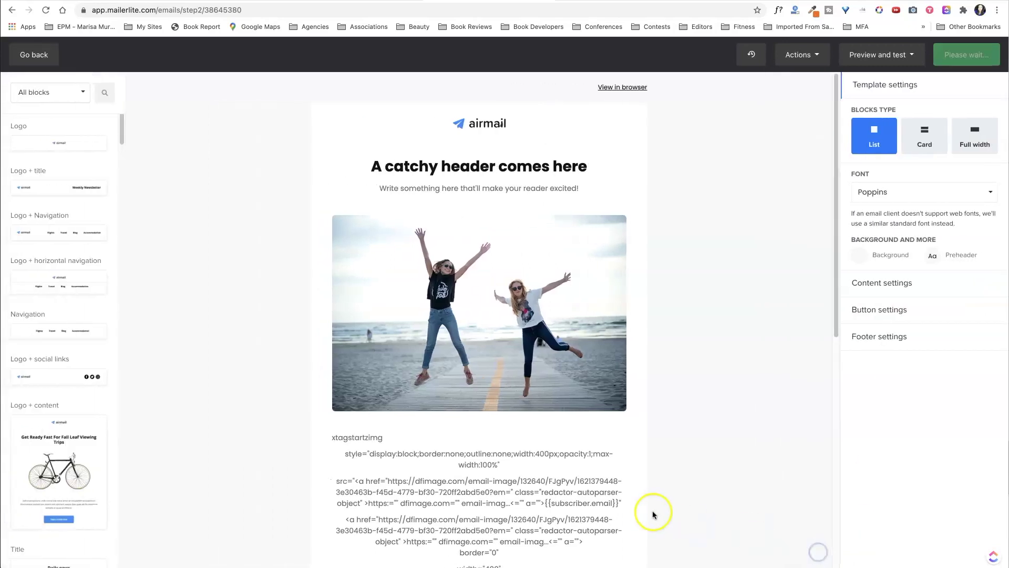
Replace the broken block's HTML with the original timer image code and save.
click(713, 448)
scroll(578, 473, down, 6)
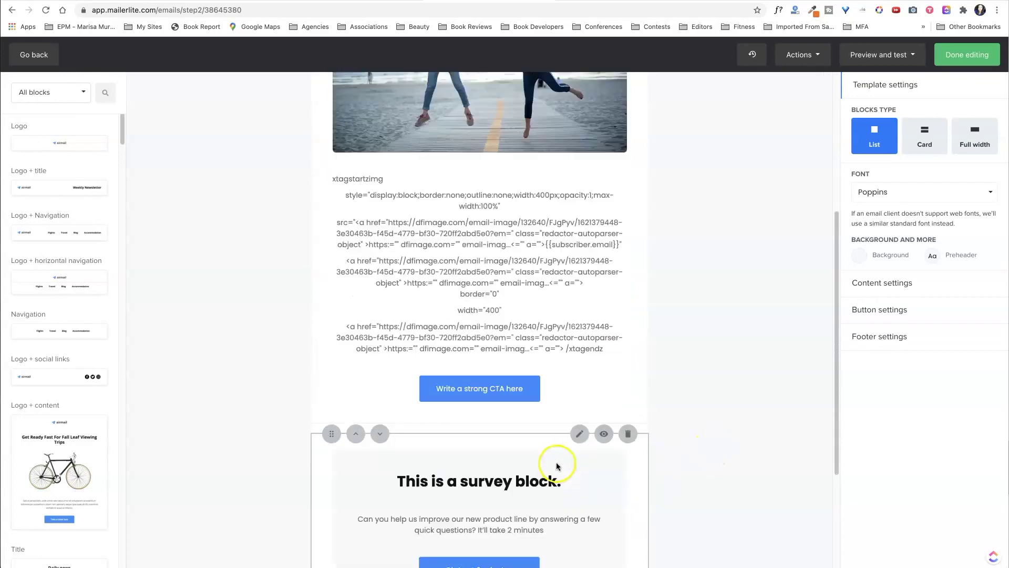
scroll(494, 333, up, 5)
scroll(526, 368, down, 1)
scroll(545, 401, down, 2)
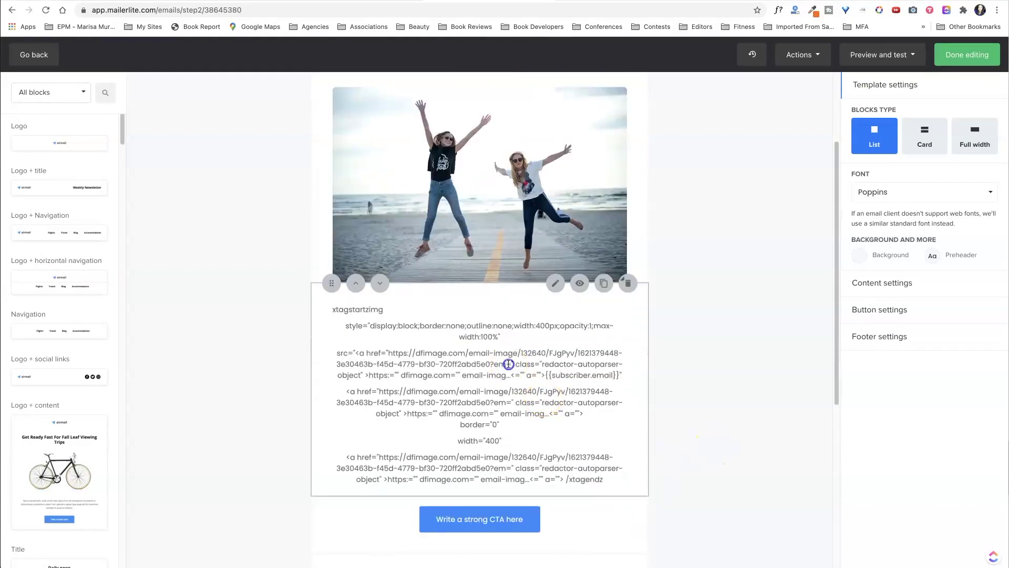
click(513, 368)
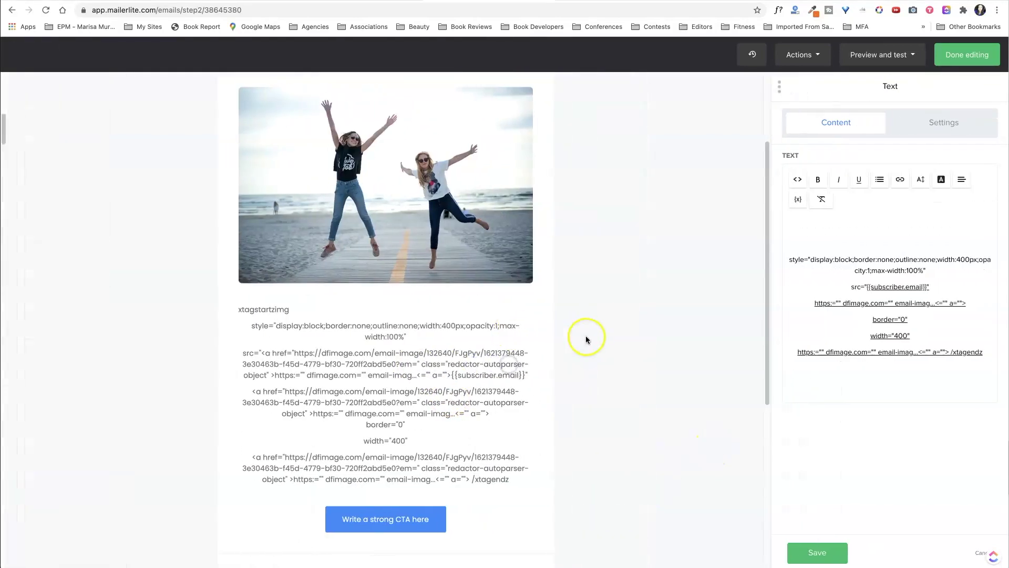
click(793, 179)
click(887, 288)
key(ctrl+a)
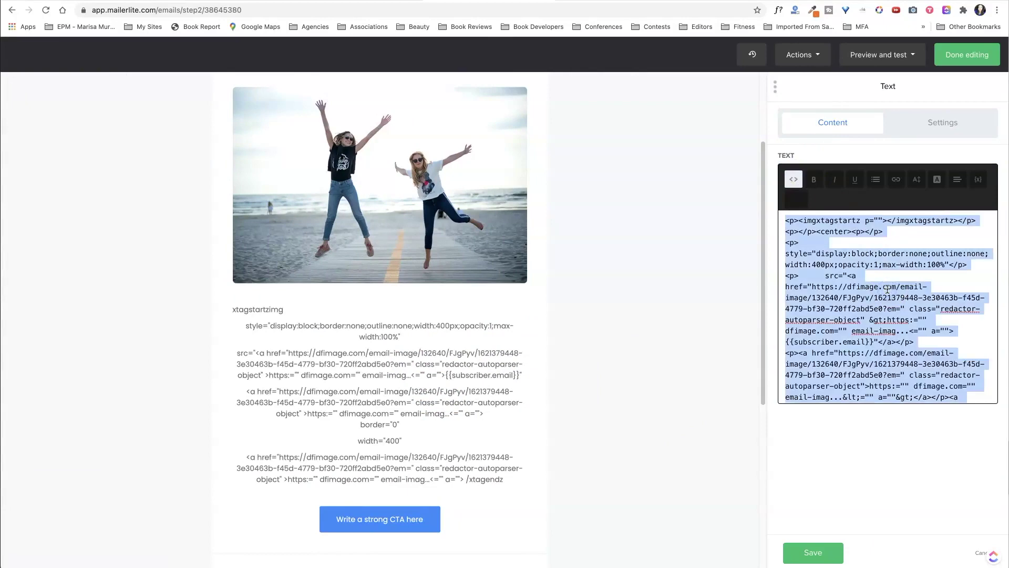
key(BackSpace)
key(ctrl+v)
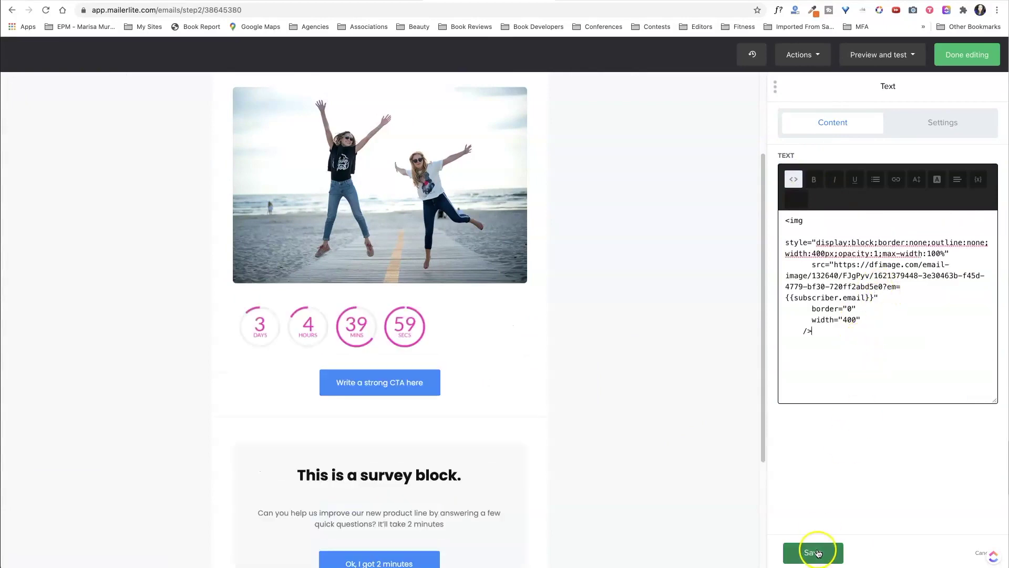
click(815, 552)
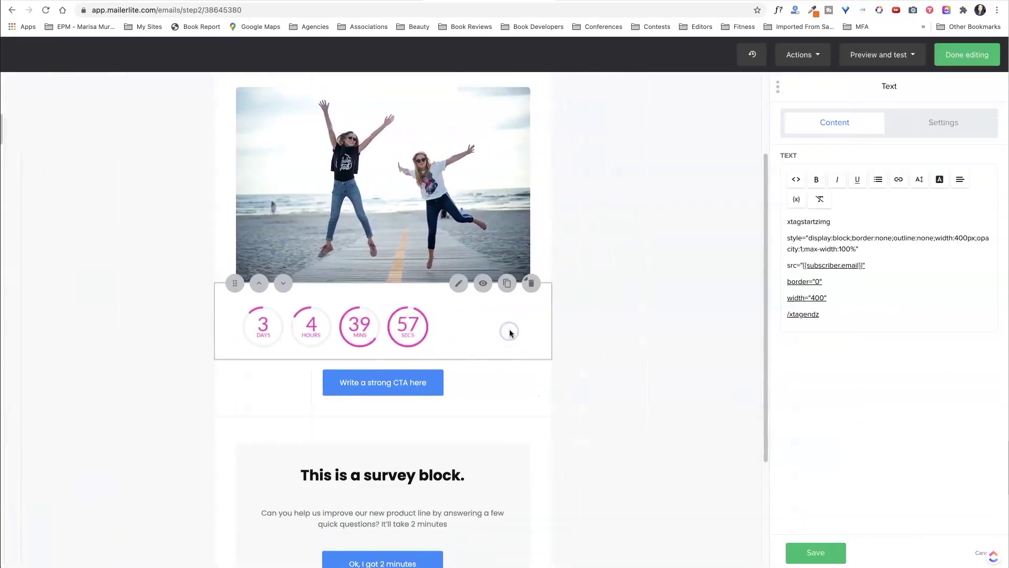
Set the timer block's alignment to Align Center.
click(957, 179)
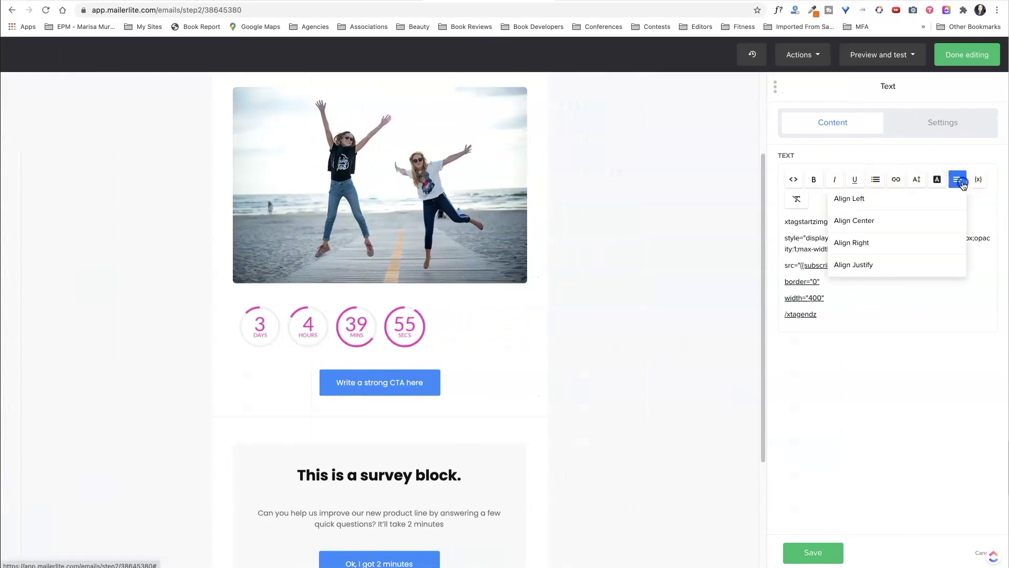
click(886, 223)
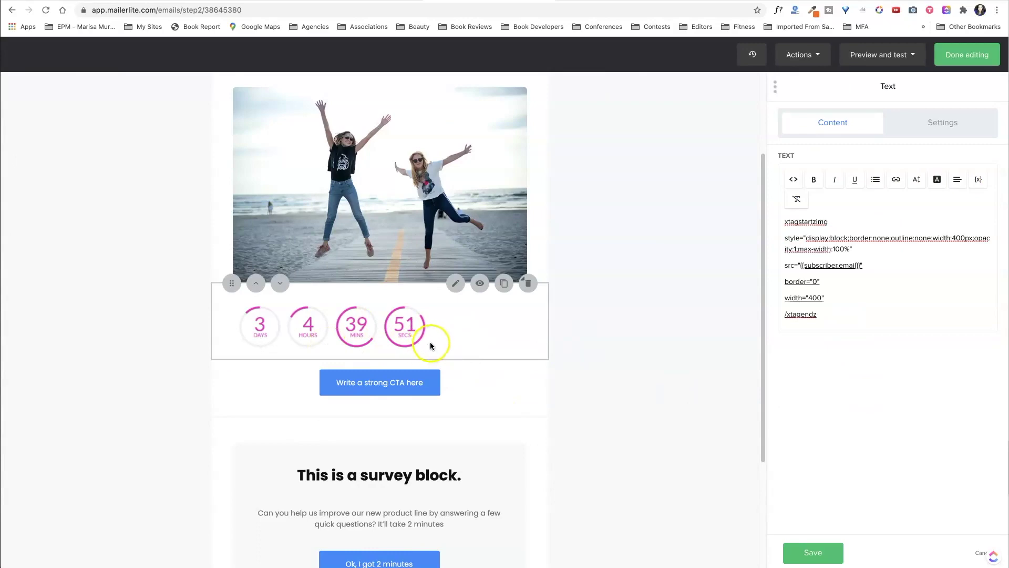
scroll(386, 316, up, 3)
scroll(386, 315, down, 5)
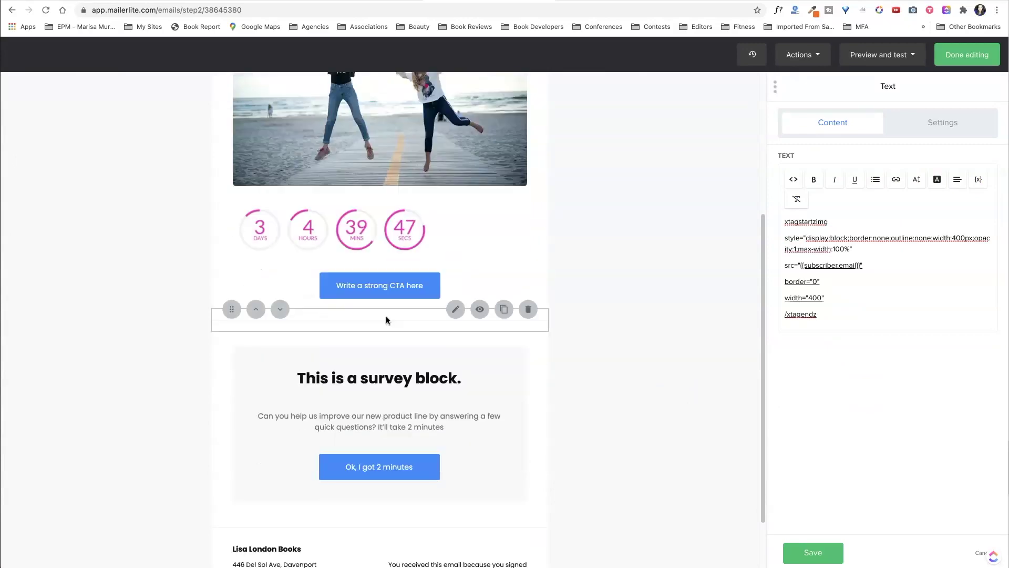
click(401, 316)
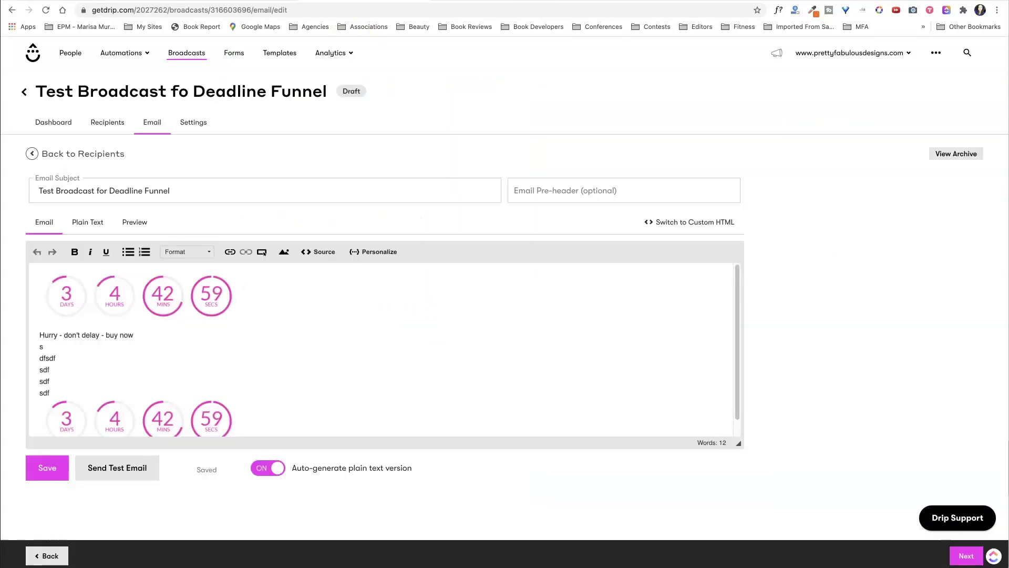
Select the first countdown timer image in the Drip email and check the Format options without changing them.
click(255, 322)
drag(265, 295, 5, 282)
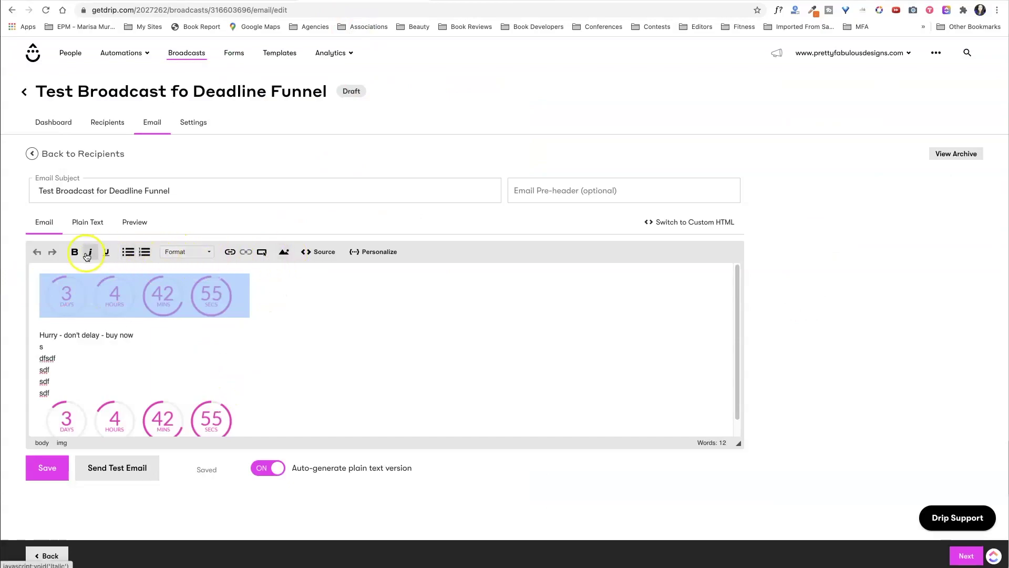
click(186, 254)
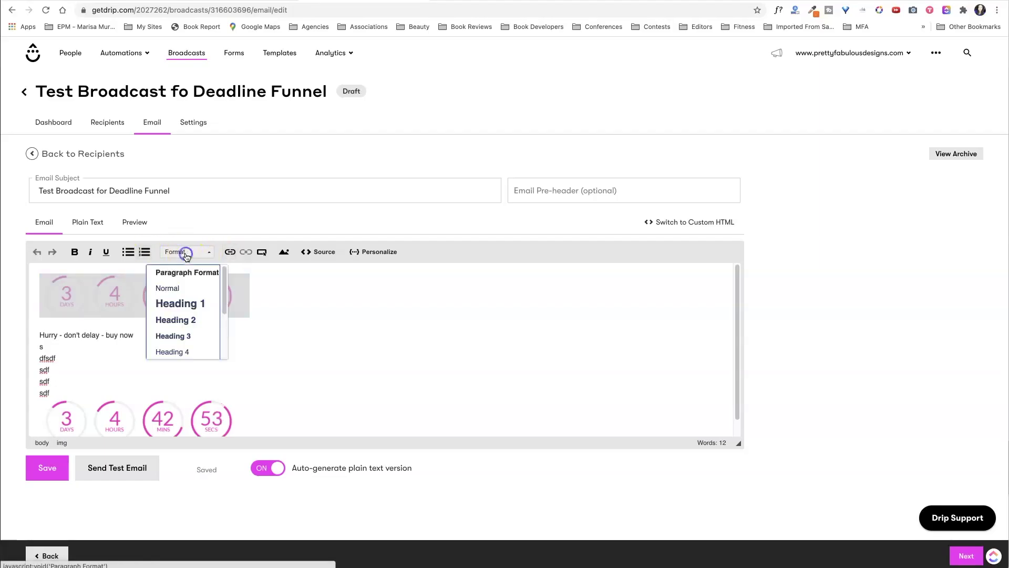
click(365, 317)
click(314, 303)
scroll(343, 339, down, 1)
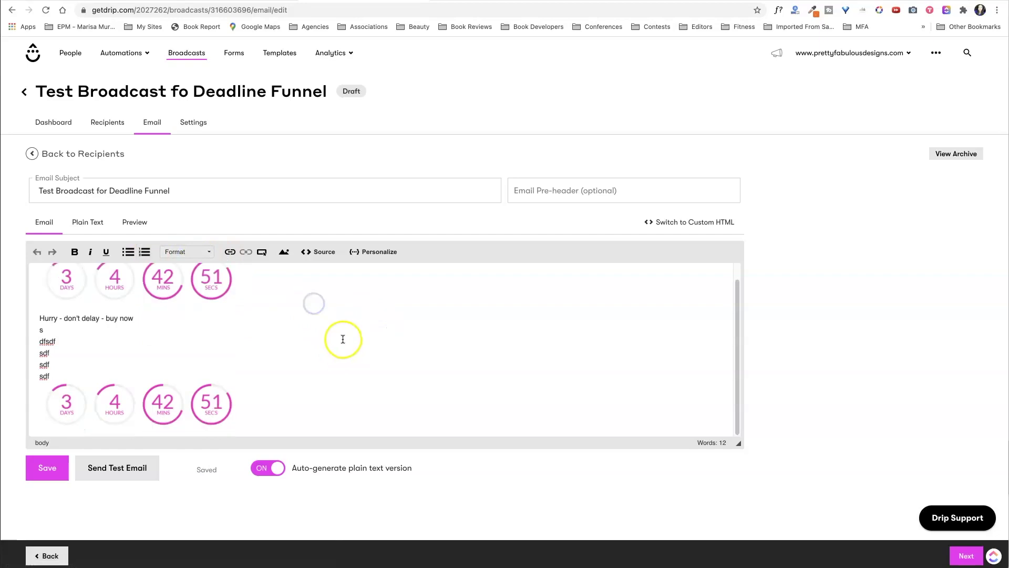
click(368, 1)
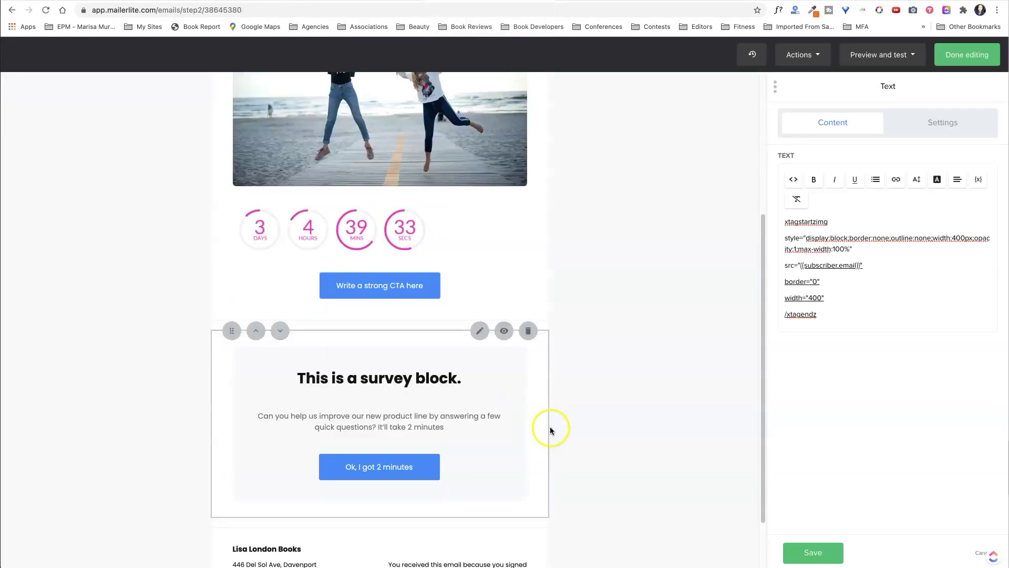
scroll(553, 418, up, 5)
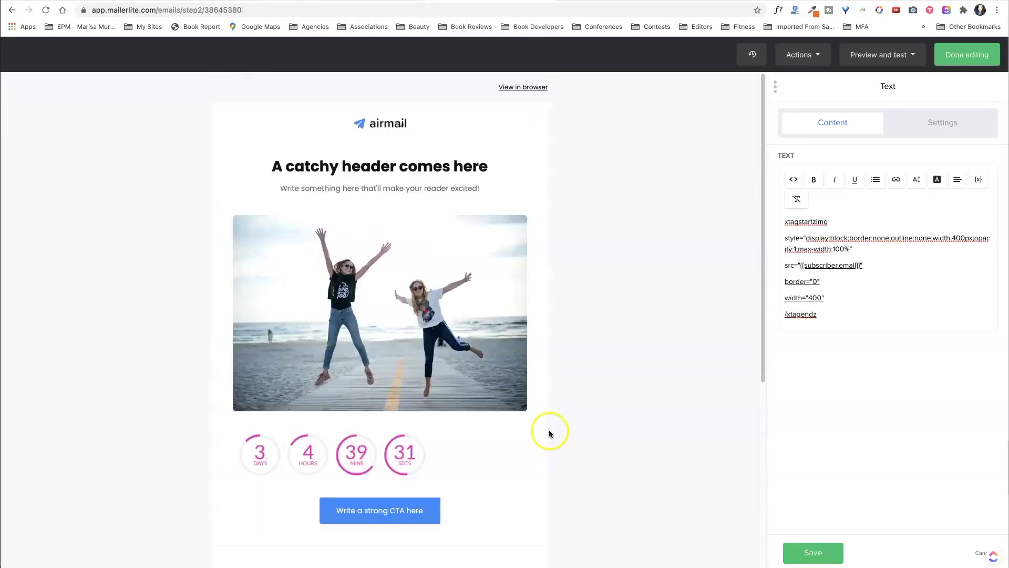
scroll(549, 430, down, 1)
scroll(549, 430, down, 1)
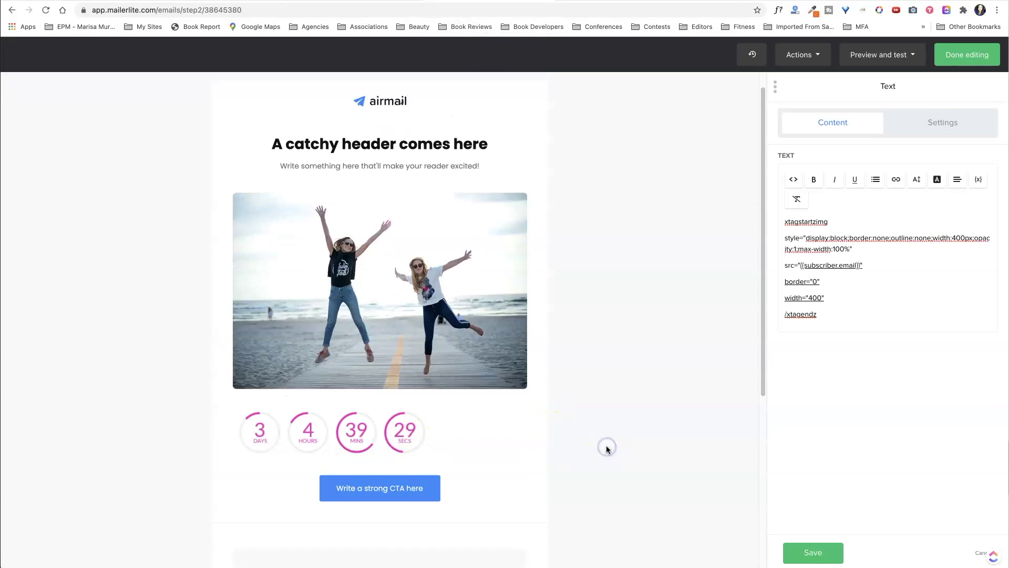